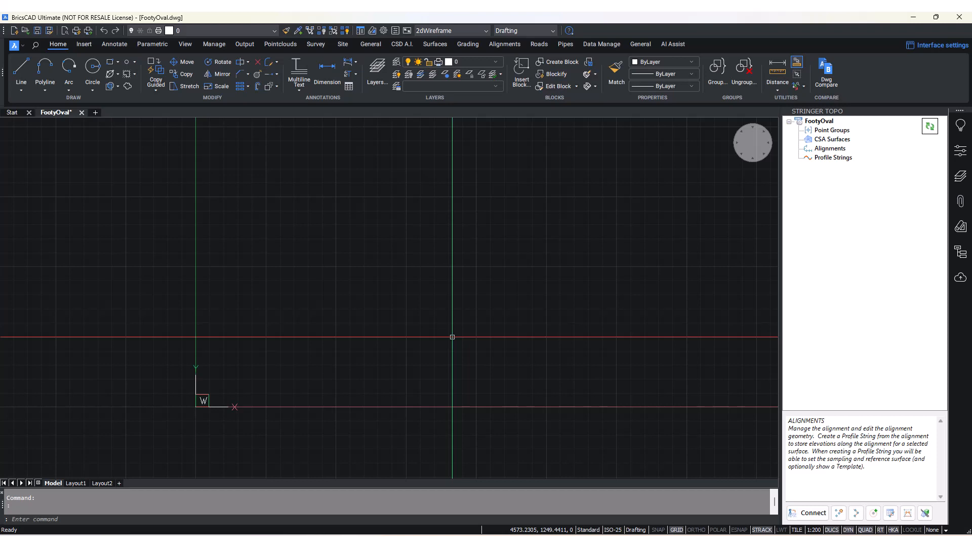
Look over the survey tools, the FootyOval drawing's settings commands and the survey data import and reduction entry.
left_click(316, 44)
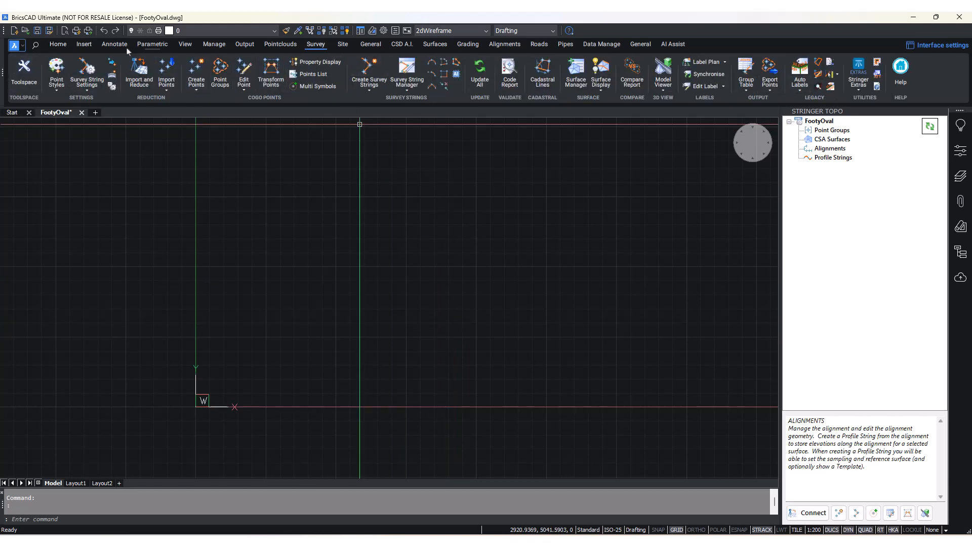
left_click(58, 44)
right_click(822, 124)
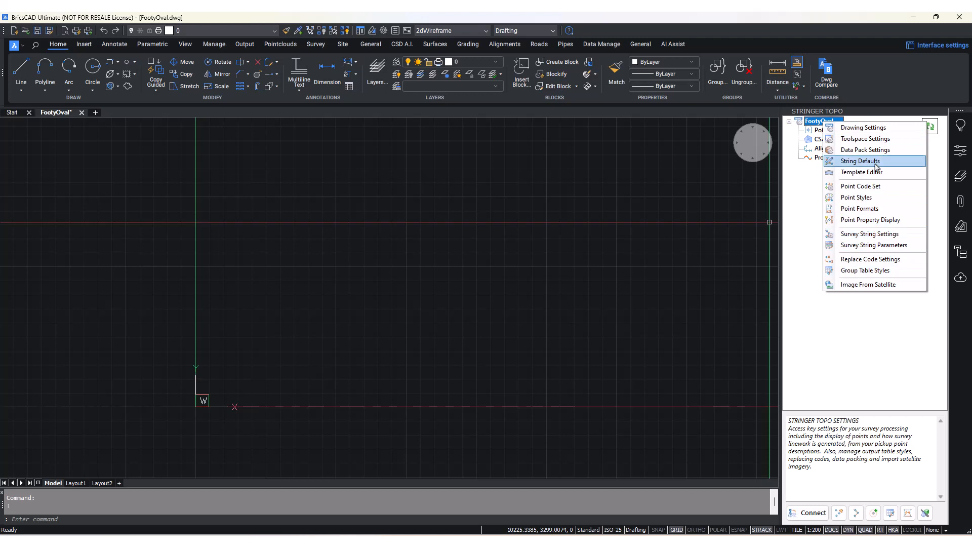
left_click(854, 343)
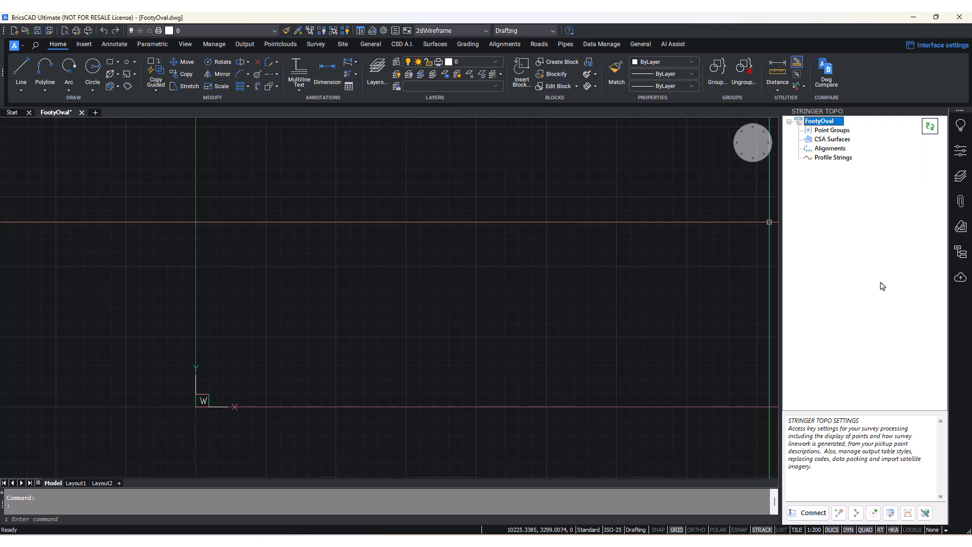
left_click(813, 512)
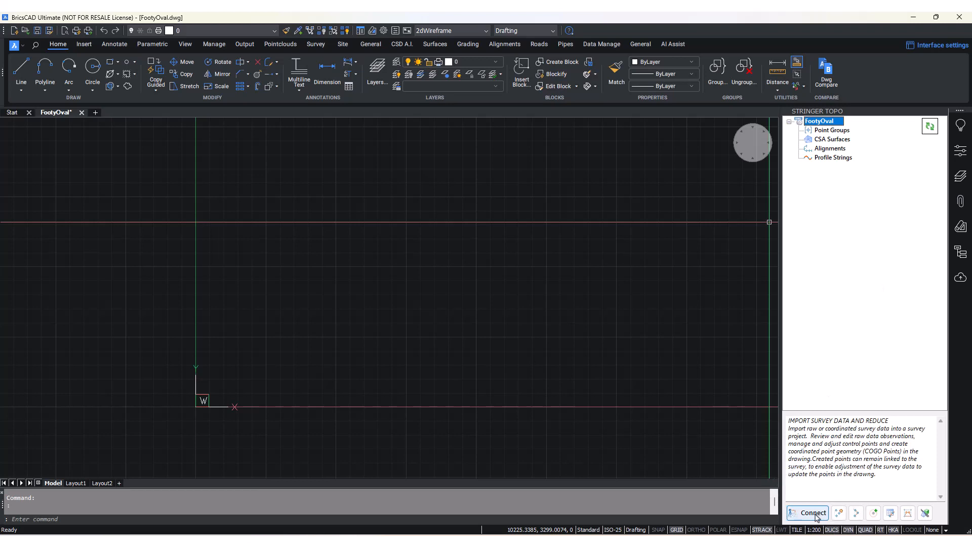
left_click(813, 513)
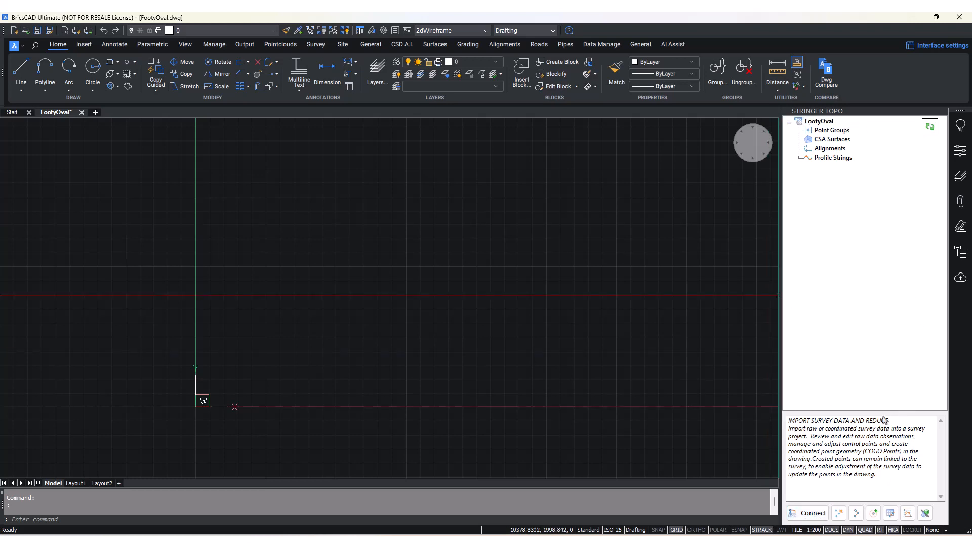
right_click(828, 120)
left_click(813, 193)
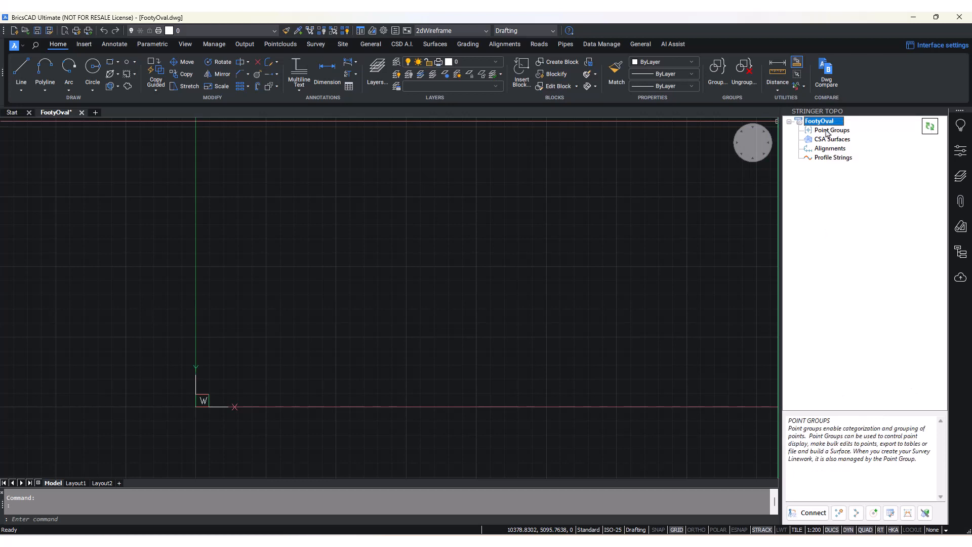
Read the descriptions of the Point Groups, CSA Surfaces, Alignments and Profile Strings nodes in the Stringer Topo tree.
left_click(827, 131)
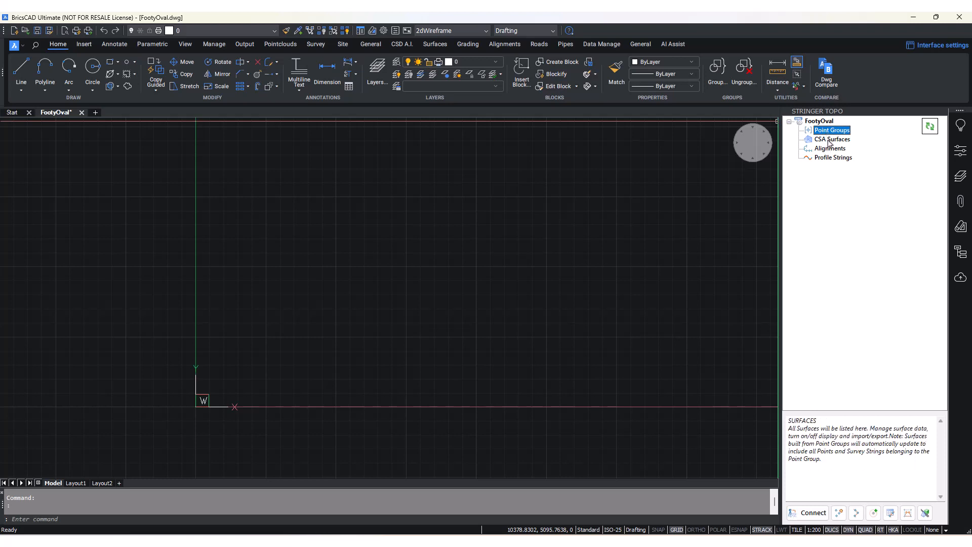
left_click(833, 143)
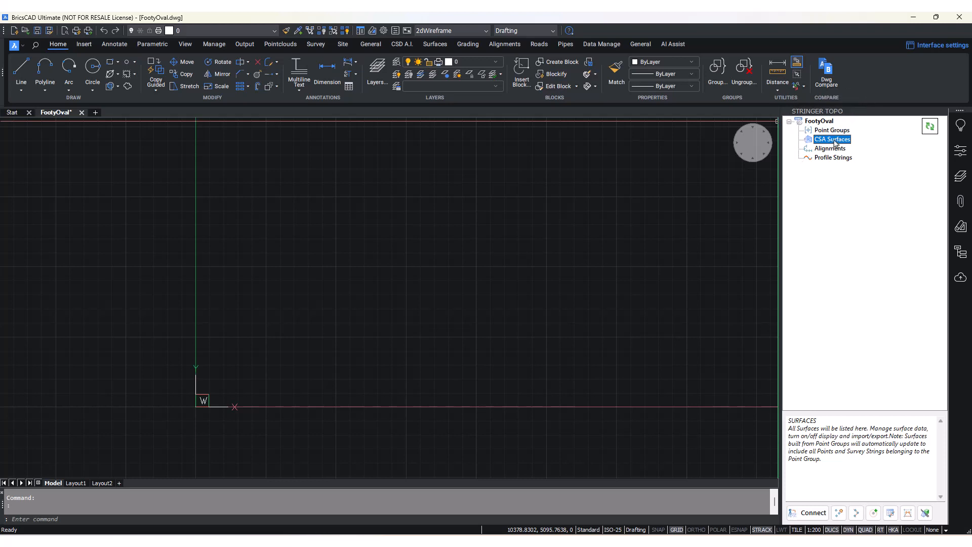
left_click(843, 151)
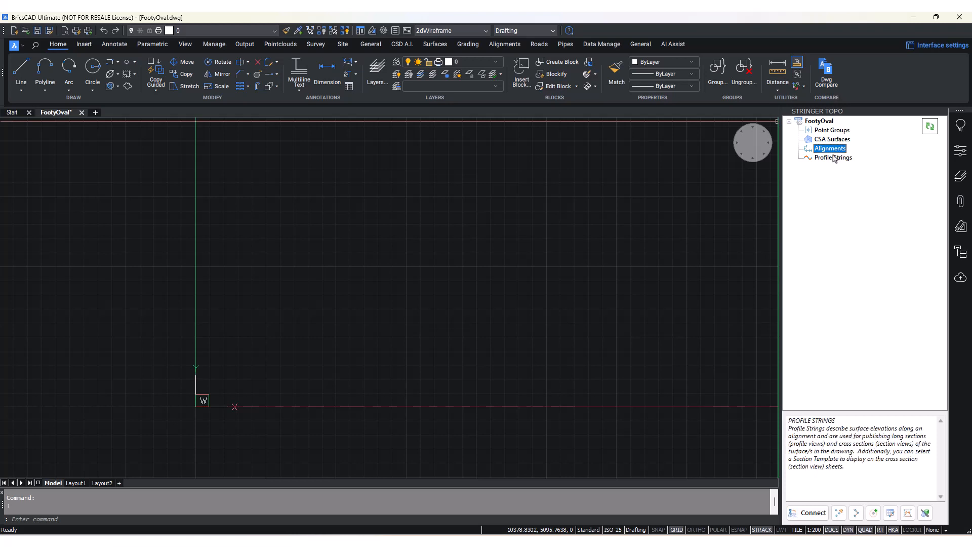
left_click(831, 159)
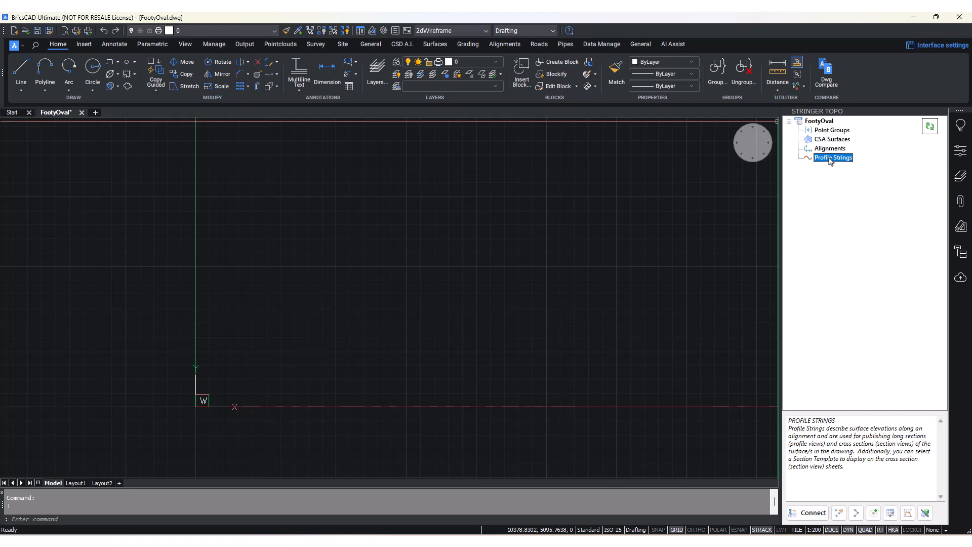
left_click(831, 149)
left_click(832, 157)
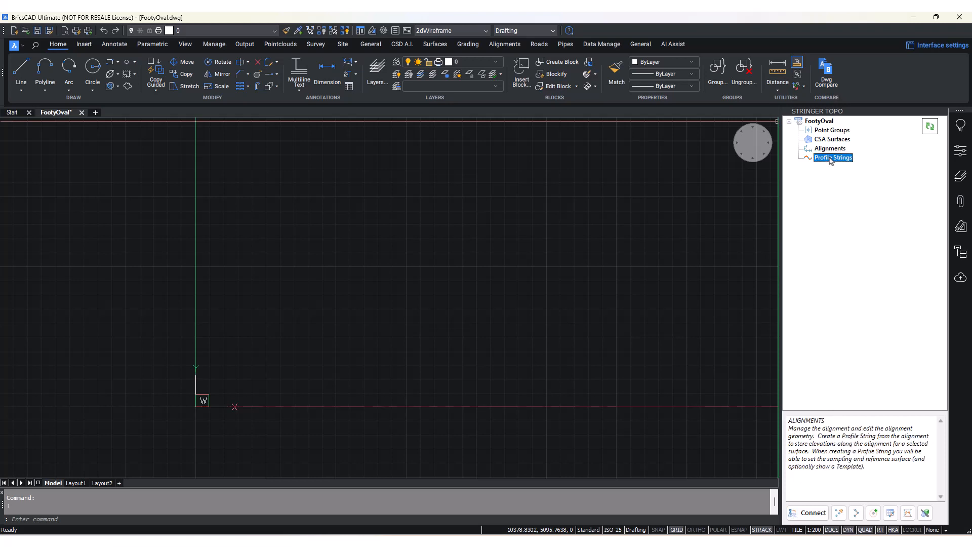
left_click(831, 152)
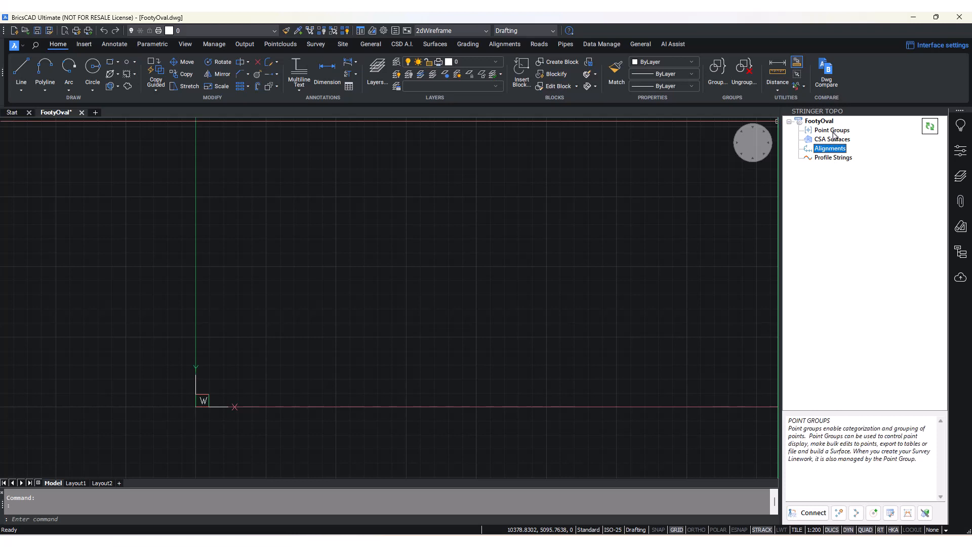
left_click(833, 132)
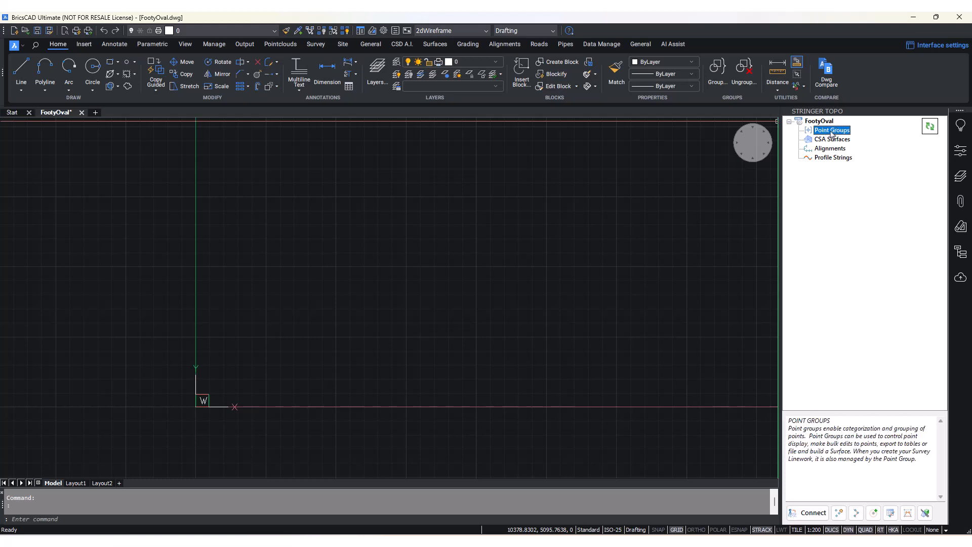
Open the point groups manager and browse the predefined groups, including Setout Alignment, Trees and _All Points.
right_click(831, 134)
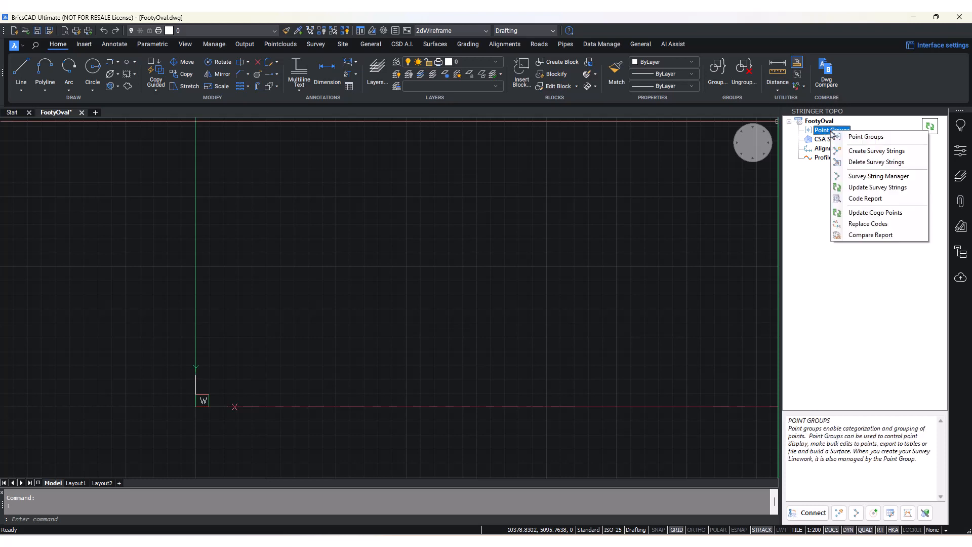
left_click(908, 142)
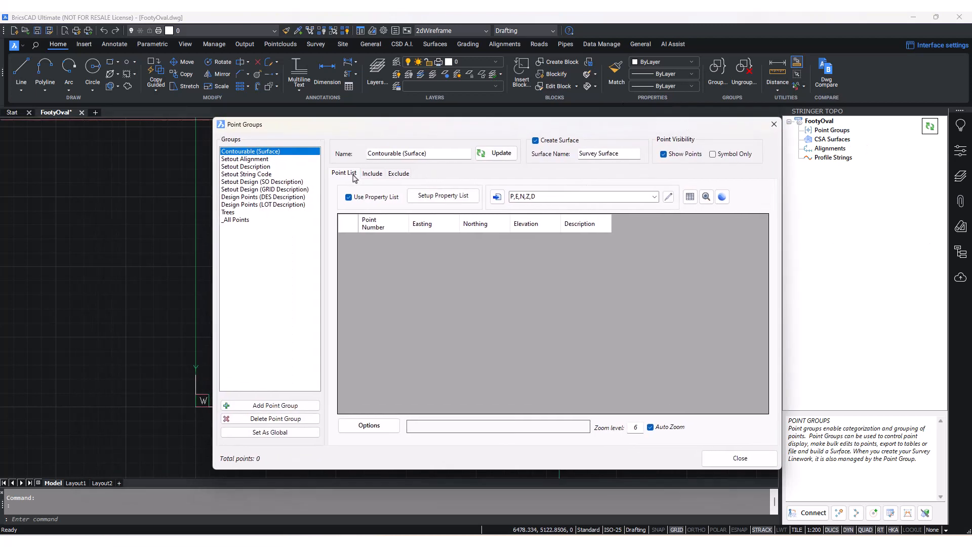
left_click(245, 159)
left_click(244, 173)
left_click(245, 189)
left_click(238, 212)
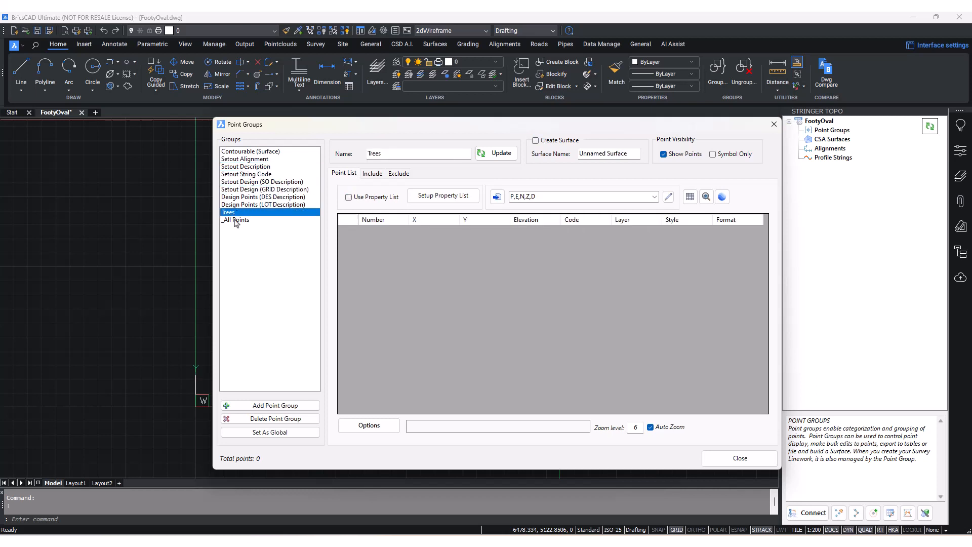
left_click(235, 220)
left_click_drag(338, 132, 390, 123)
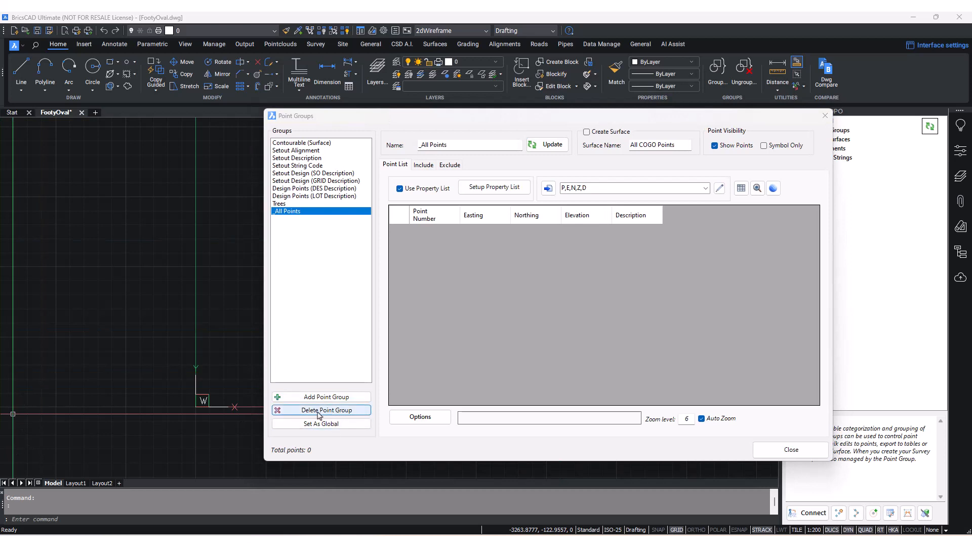
left_click_drag(490, 117, 457, 104)
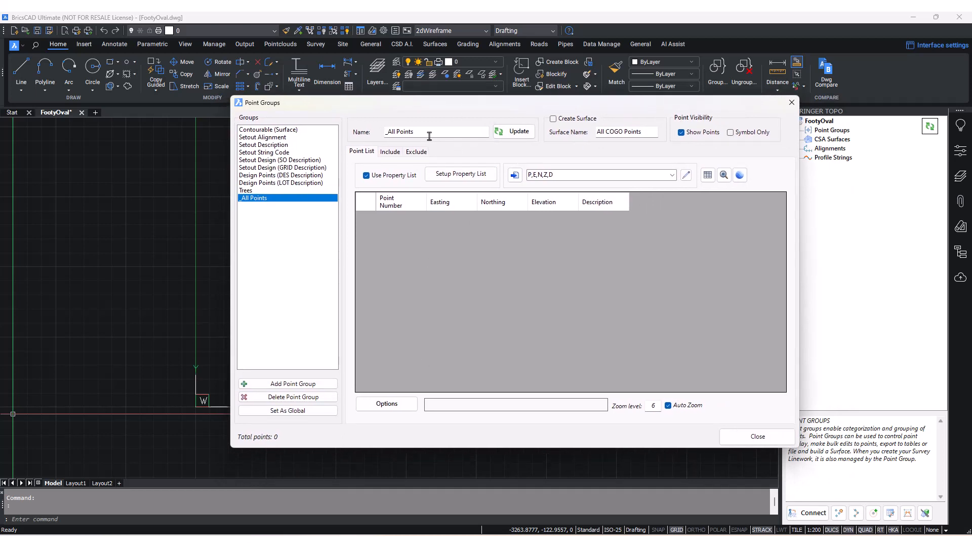
Examine the Contourable (Surface) group's name, Create Surface option and surface name.
left_click(287, 151)
left_click(287, 131)
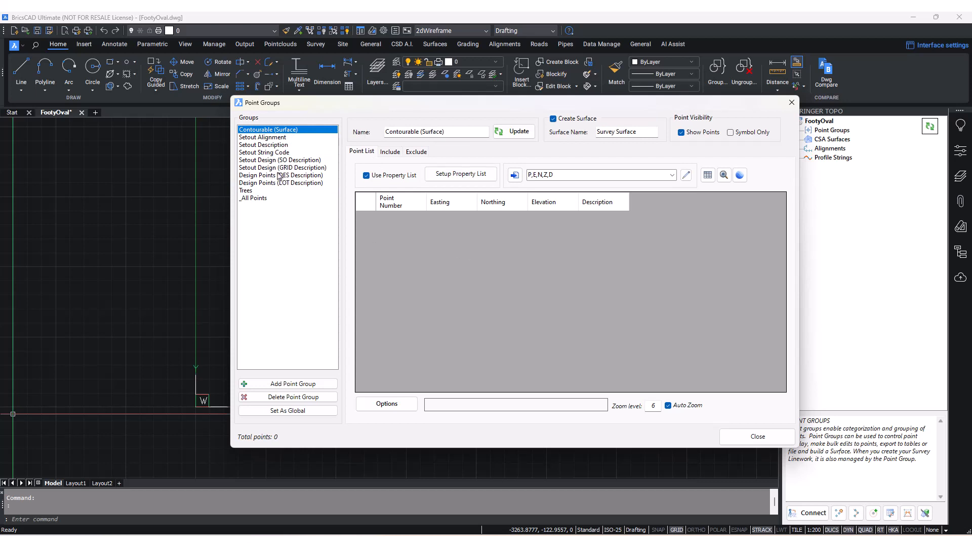
left_click(285, 412)
triple_click(457, 132)
left_click(406, 132)
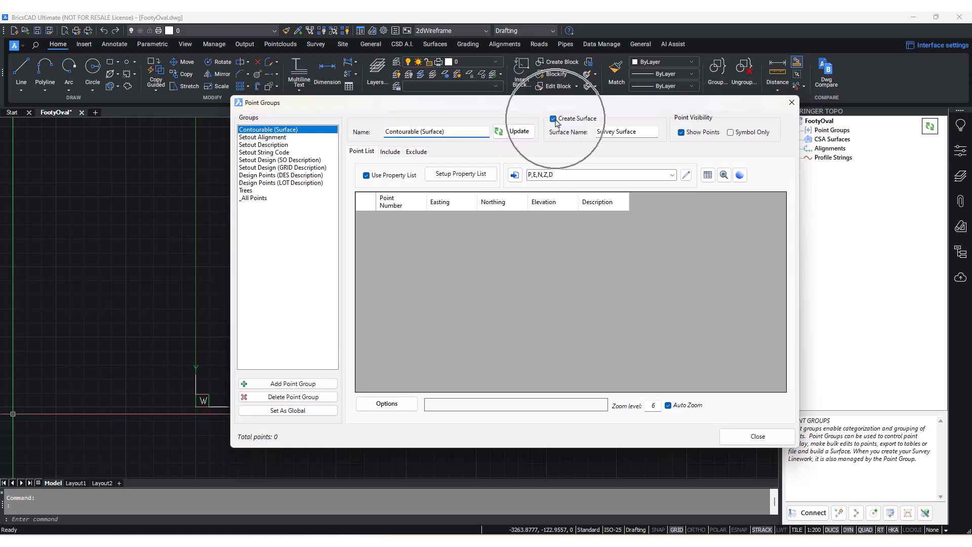
triple_click(642, 131)
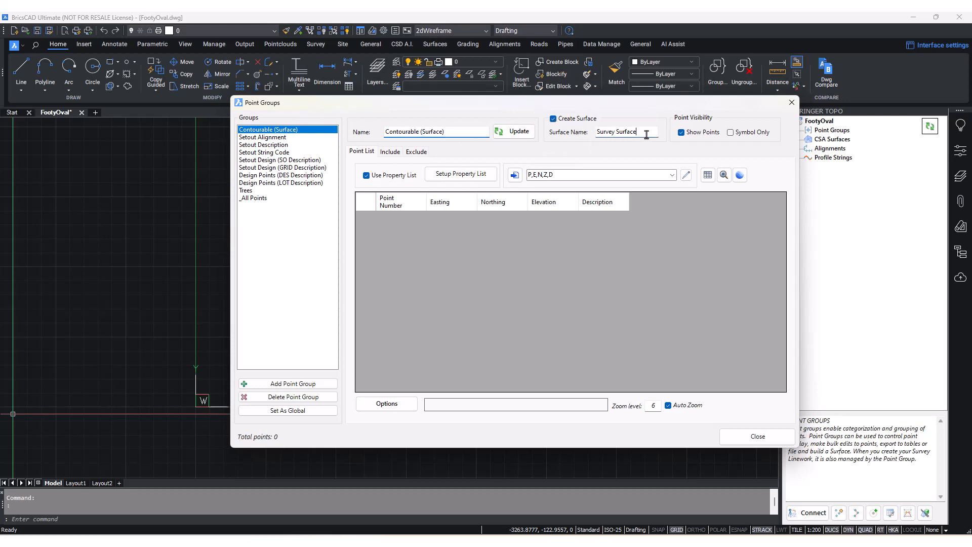
left_click(627, 132)
left_click_drag(646, 135, 549, 127)
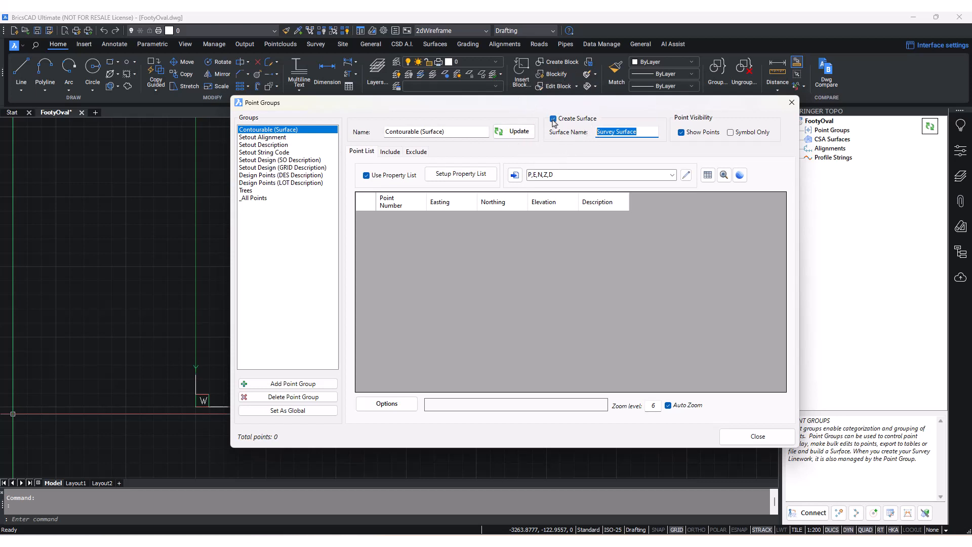
left_click(652, 133)
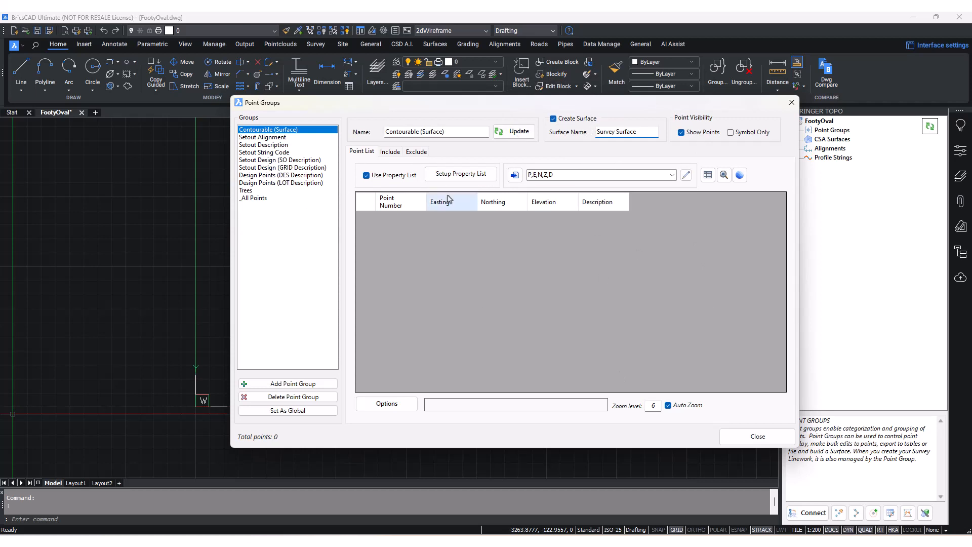
Examine the include and exclude rules of the Contourable (Surface) group, including the properties selectable for the PAR* rule.
left_click(391, 154)
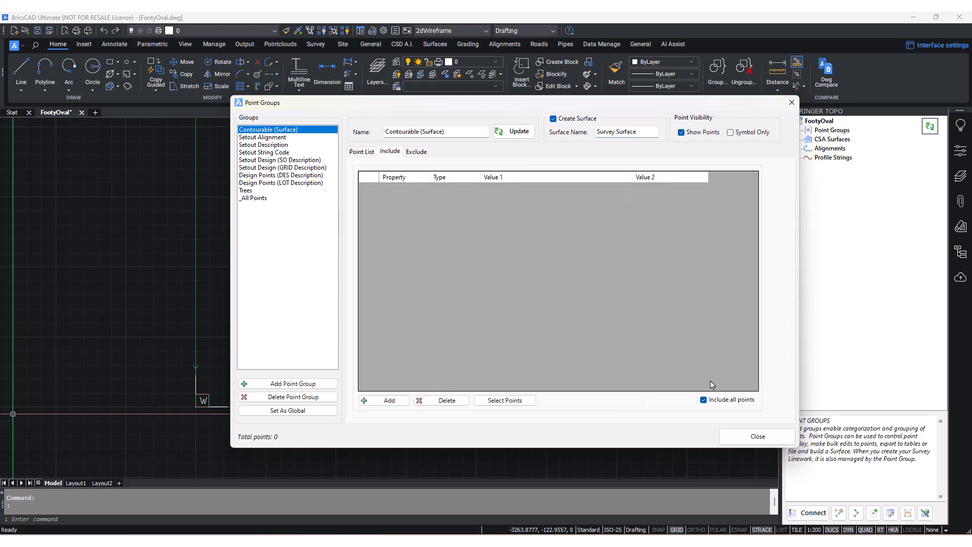
key("ctrl")
left_click(415, 152)
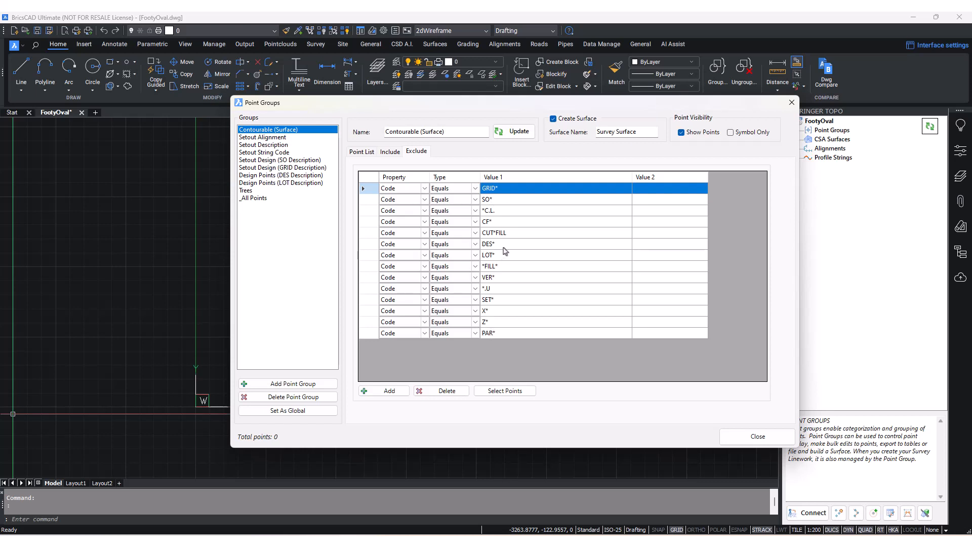
left_click(386, 333)
left_click(396, 334)
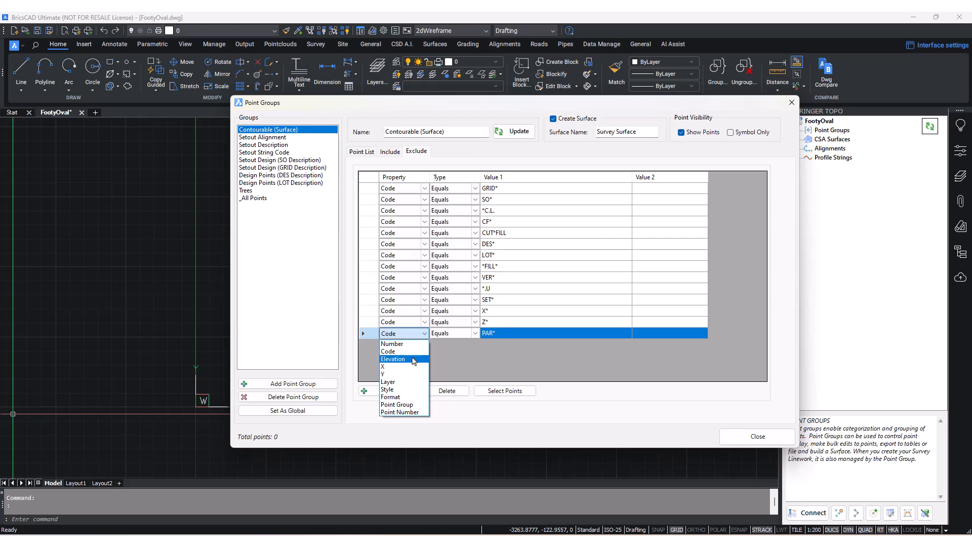
left_click(460, 364)
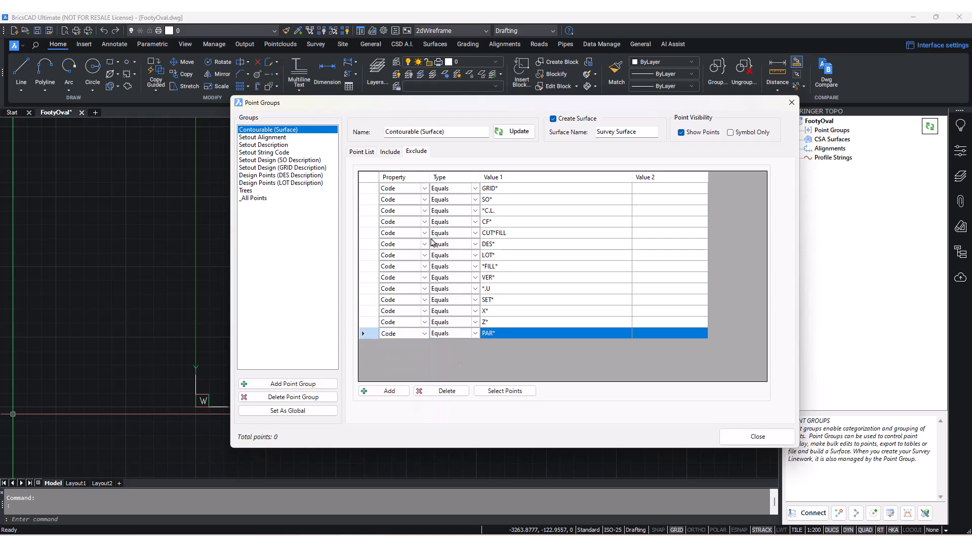
left_click(389, 151)
left_click(363, 152)
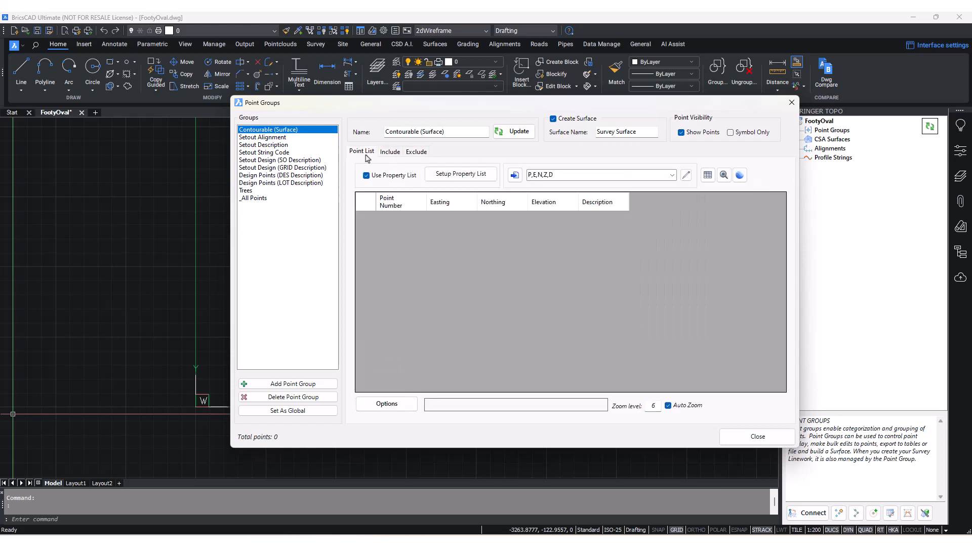
left_click(388, 152)
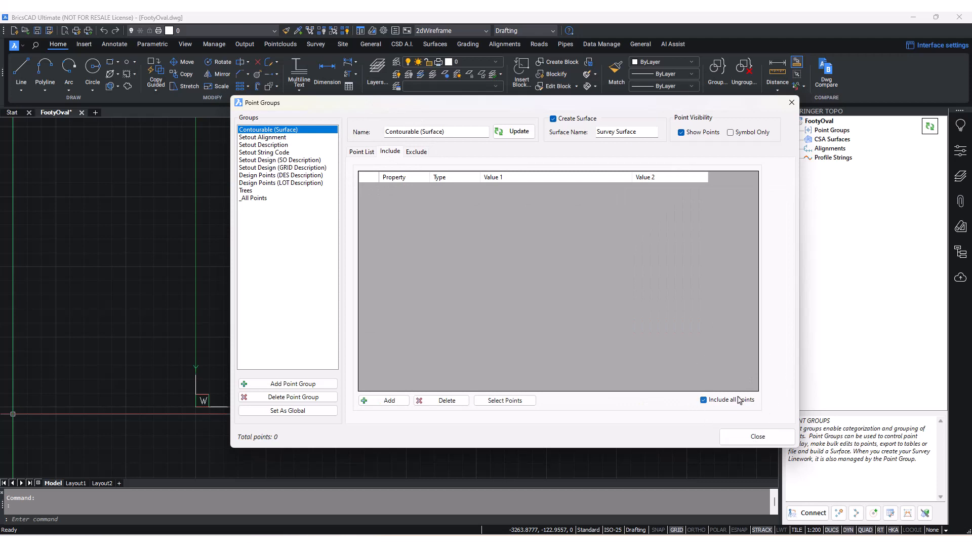
left_click(422, 153)
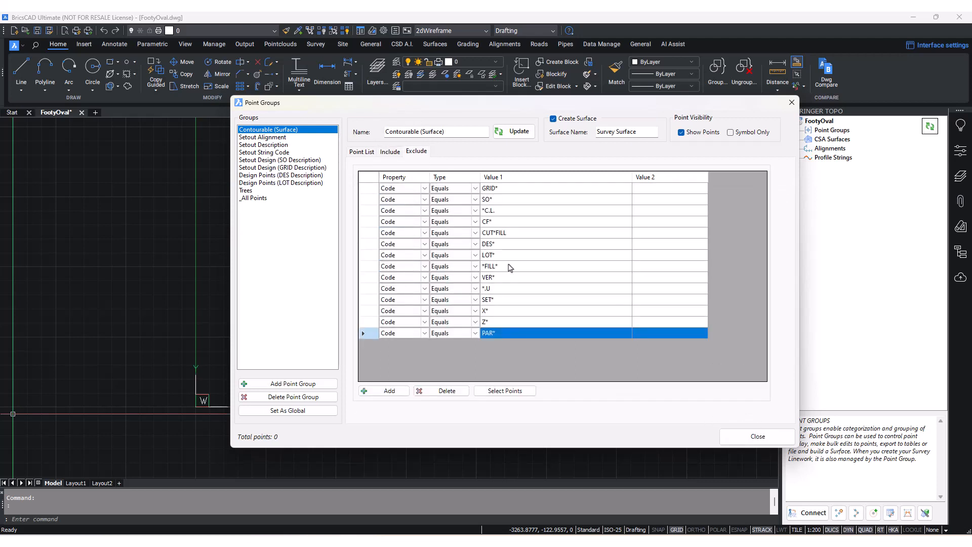
left_click(363, 153)
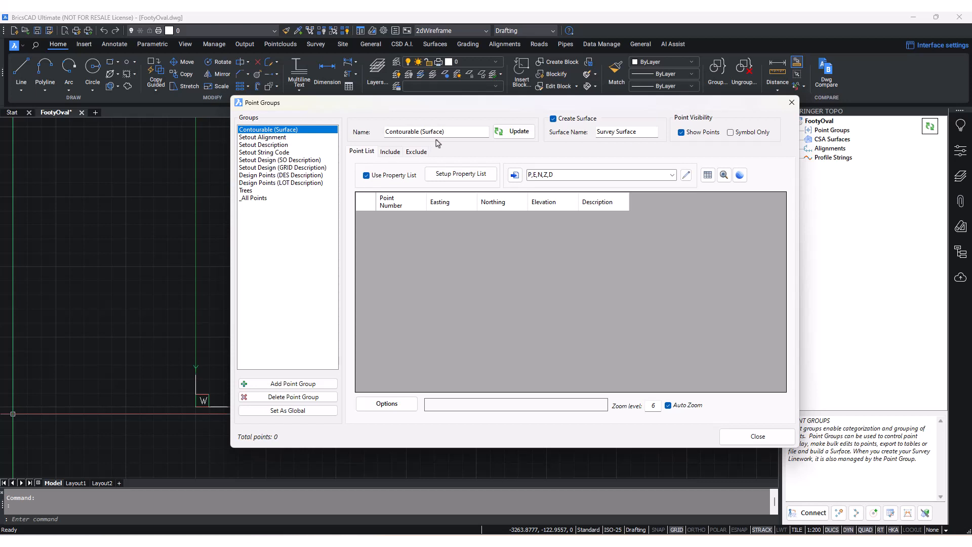
Recheck the Contourable (Surface) group's name and surface settings, and close the point groups manager.
left_click_drag(456, 133, 302, 127)
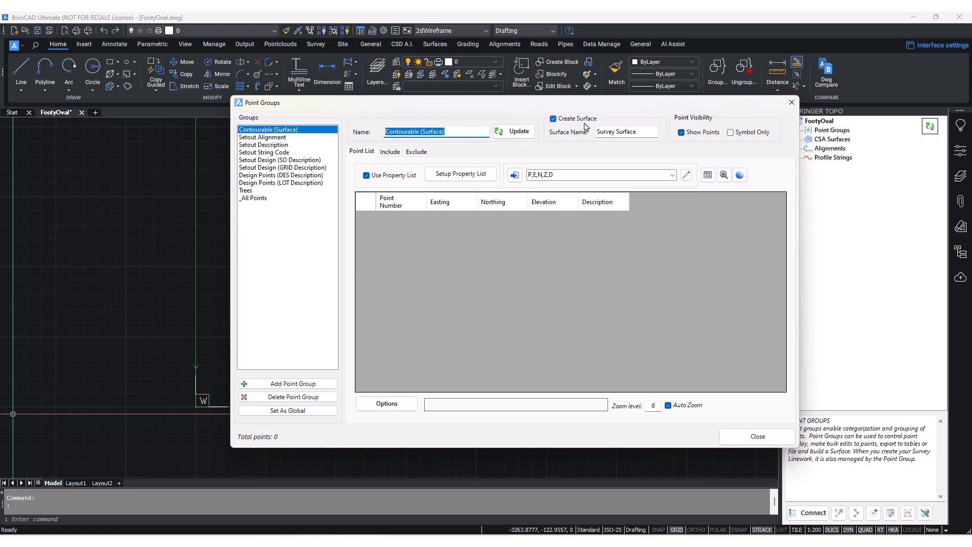
left_click(415, 128)
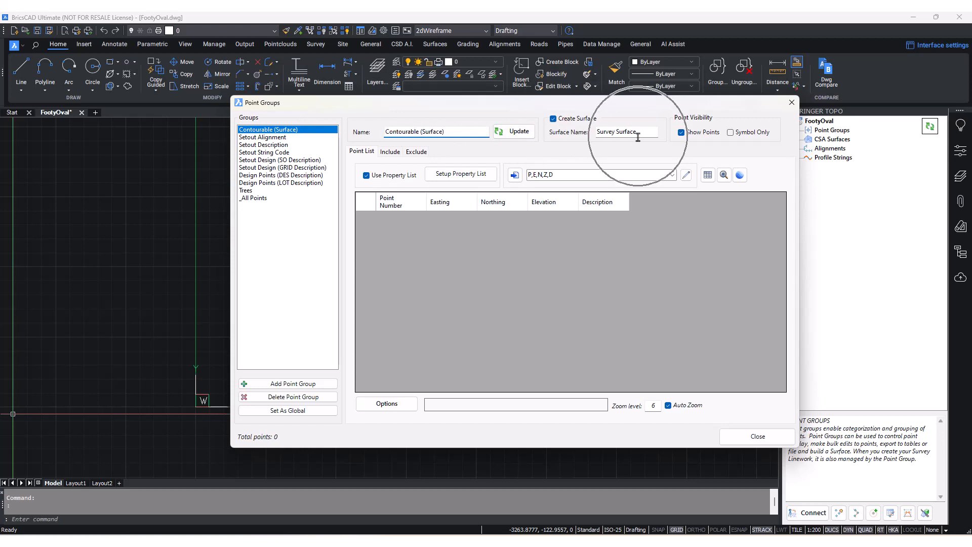
left_click(765, 443)
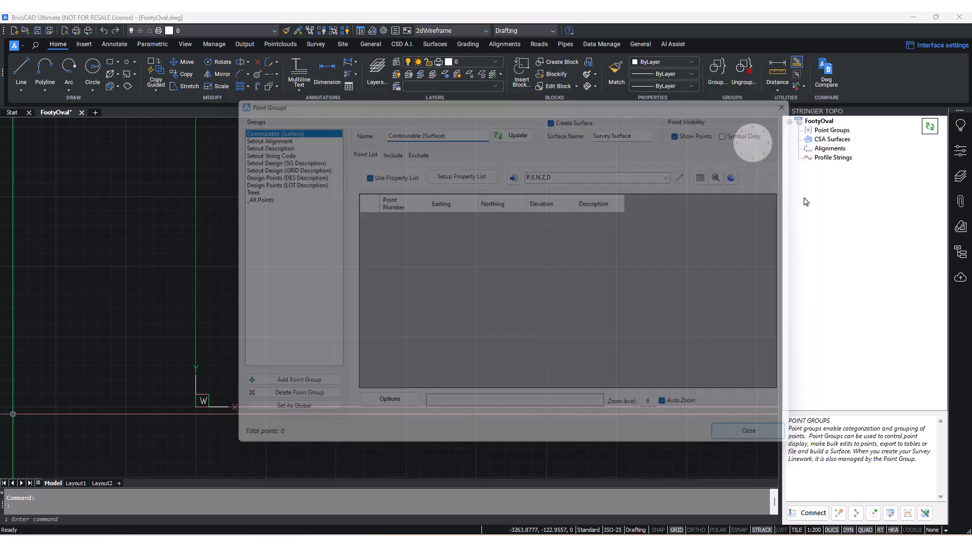
Review the survey commands available for Point Groups, including Create Survey Strings, Replace Codes and Compare Report.
right_click(836, 121)
right_click(834, 132)
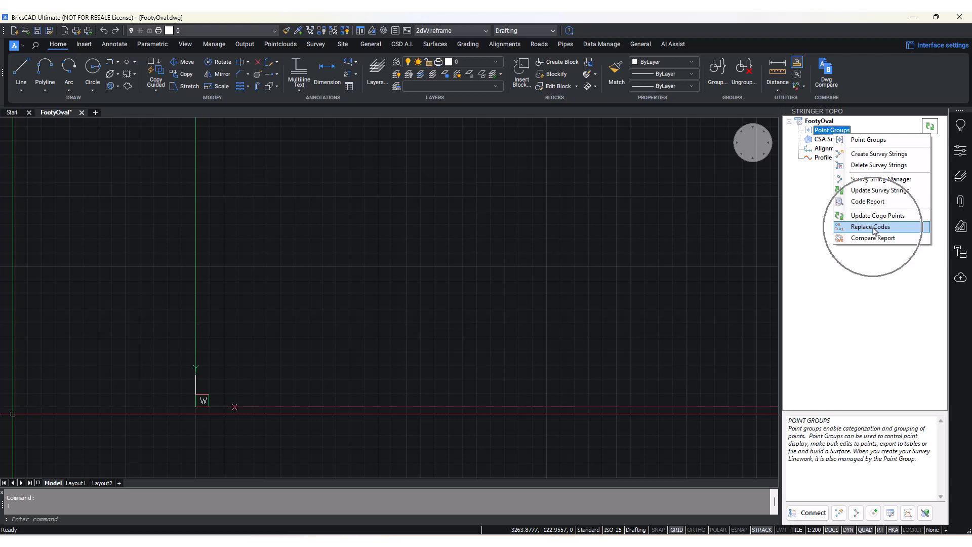
left_click(864, 261)
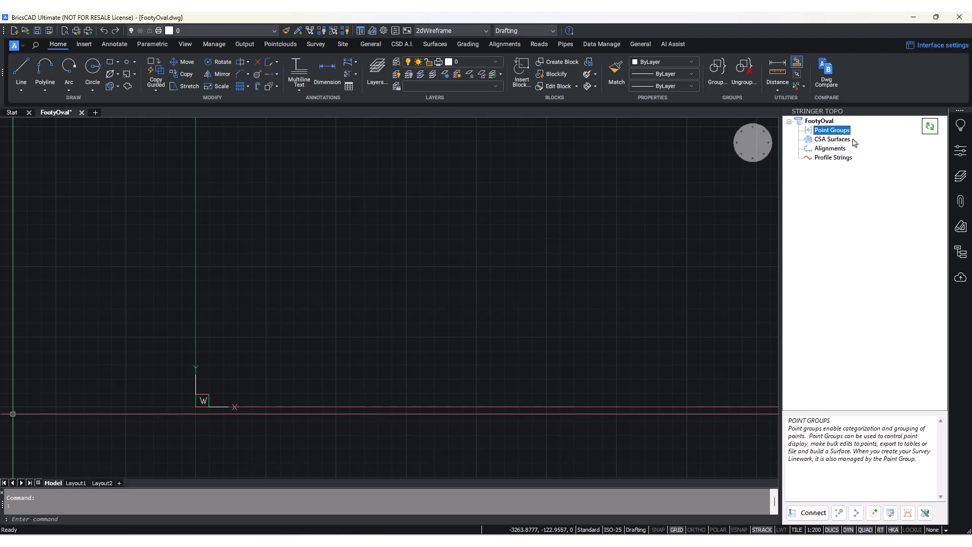
Check the commands available for CSA Surfaces, Alignments and Profile Strings in the FootyOval tree.
mouse_move(841, 151)
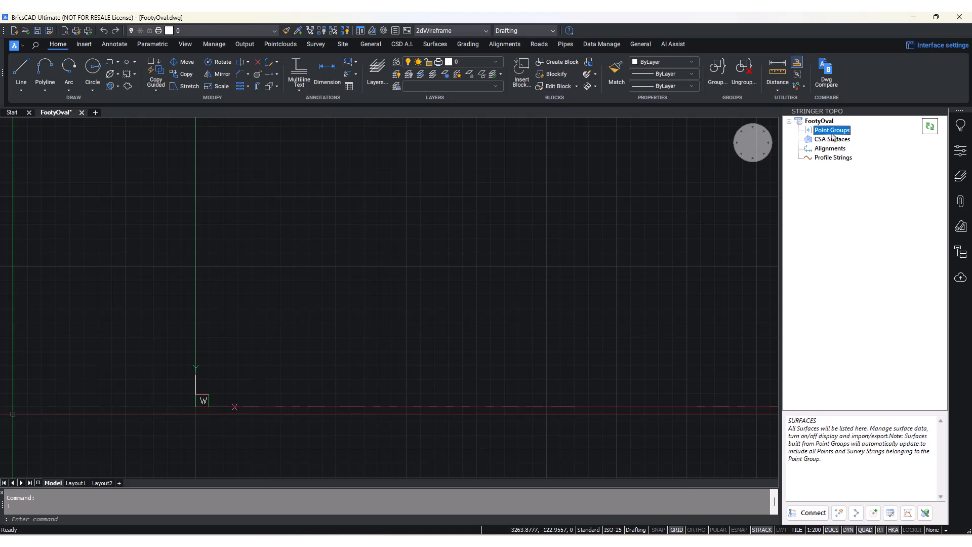
left_click(830, 140)
right_click(831, 142)
right_click(818, 147)
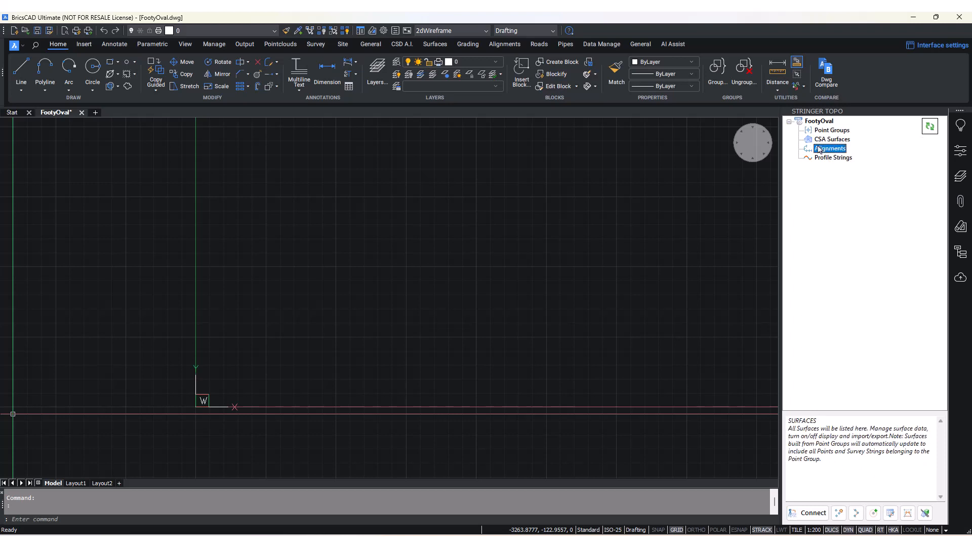
left_click(809, 182)
right_click(826, 160)
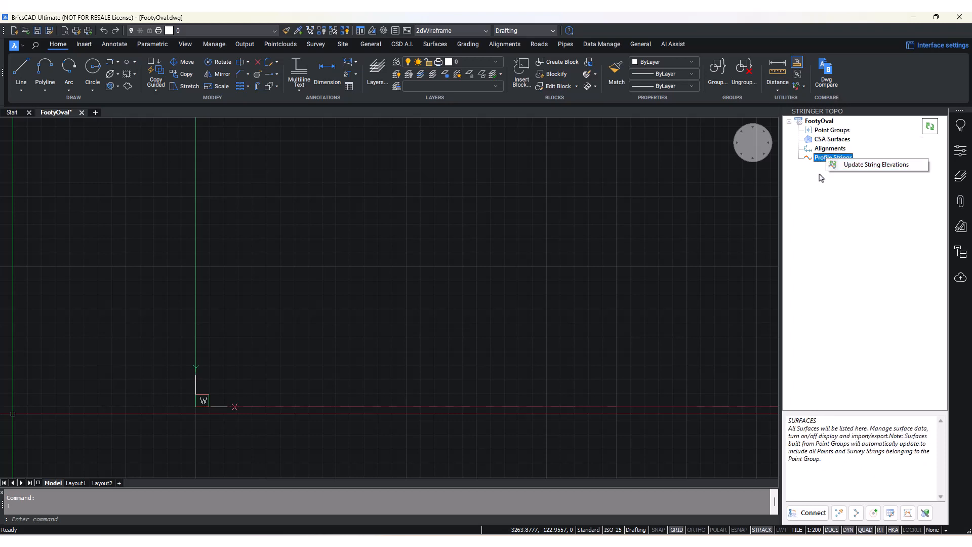
left_click(819, 188)
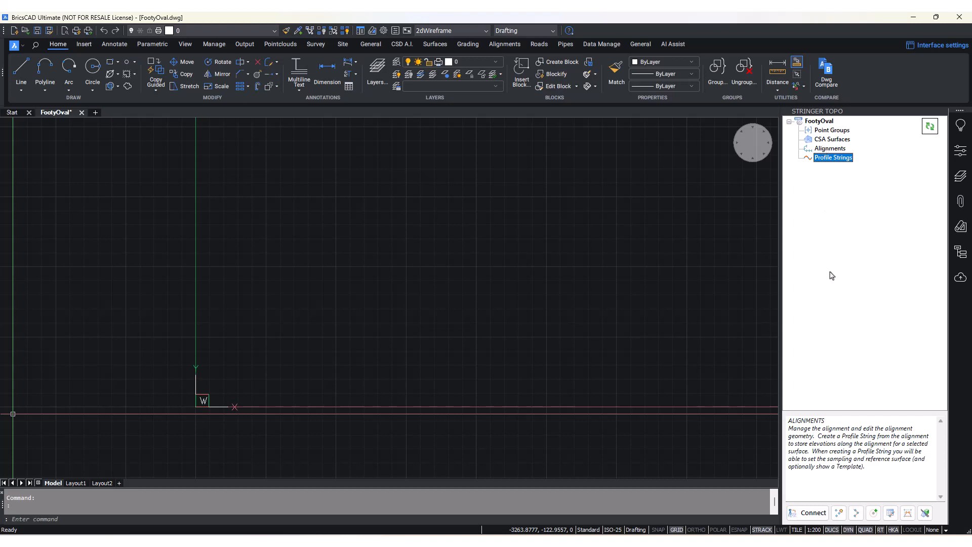
Examine the Cogo point creation commands and the descriptions of the Create Survey Strings, Transform Points and Model Viewer tools.
left_click(842, 514)
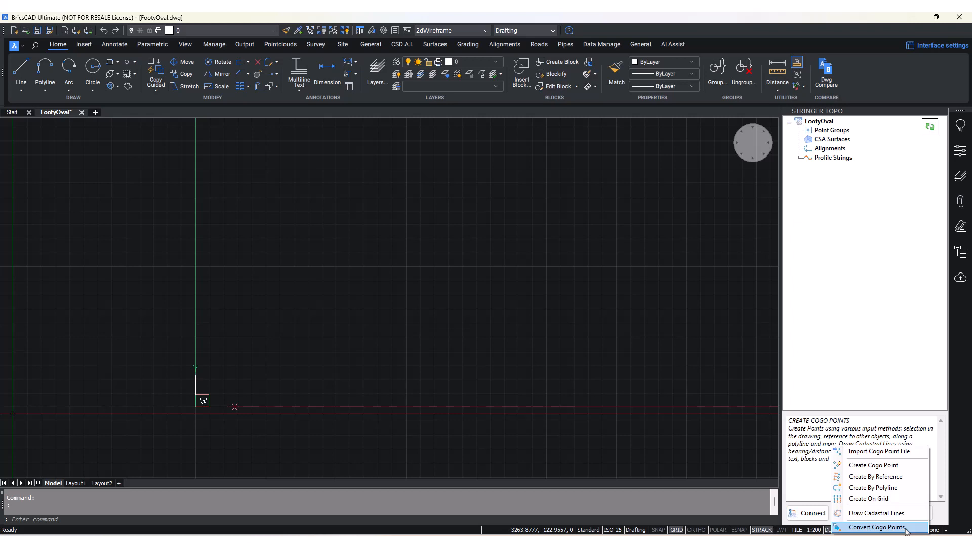
left_click(799, 486)
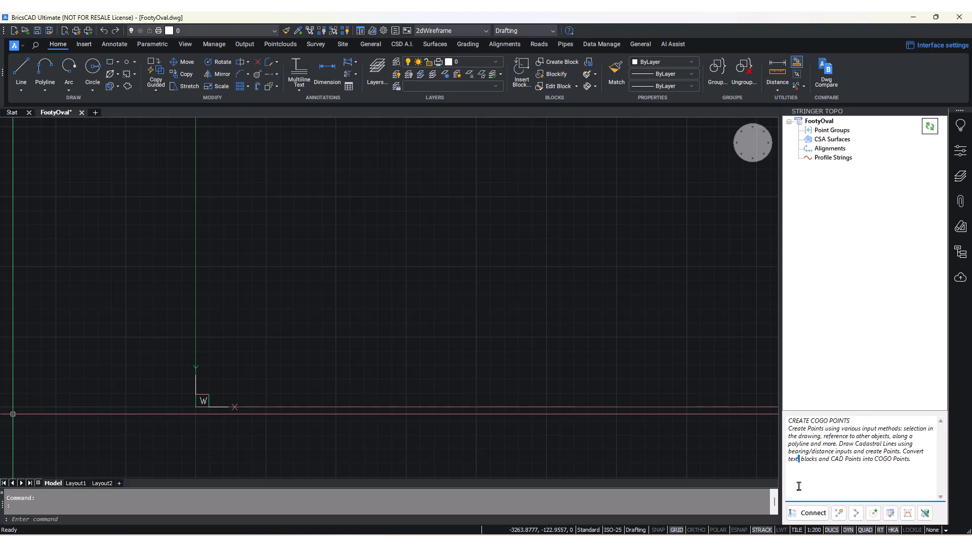
mouse_move(856, 512)
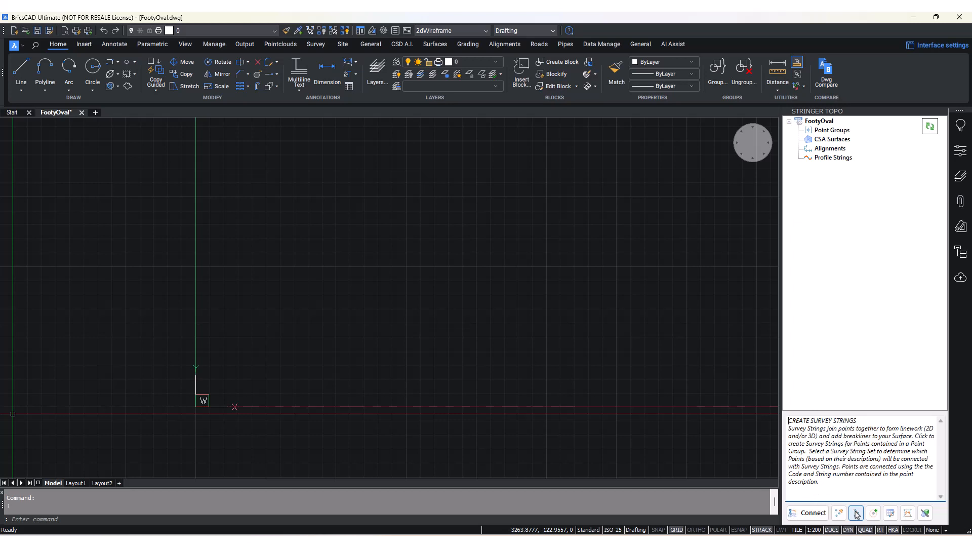
left_click(891, 514)
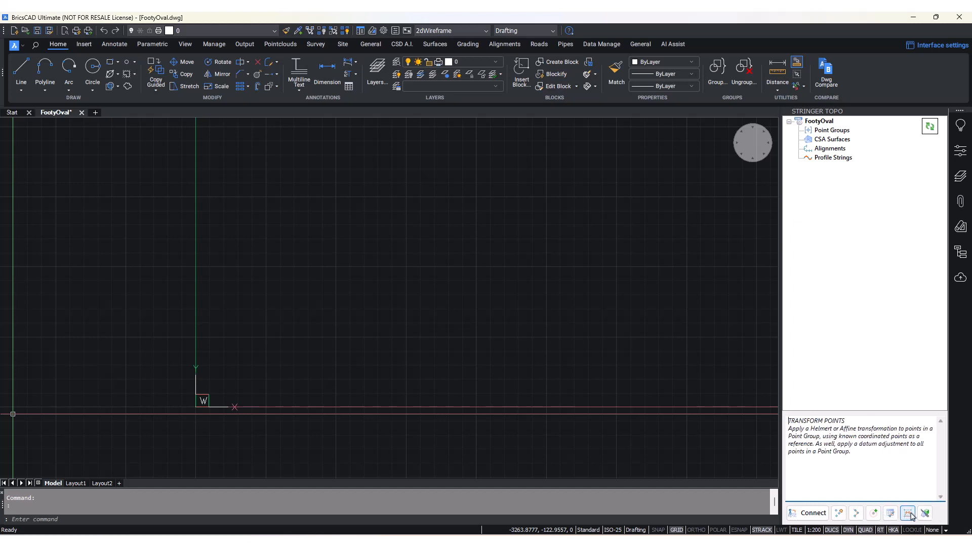
left_click(908, 513)
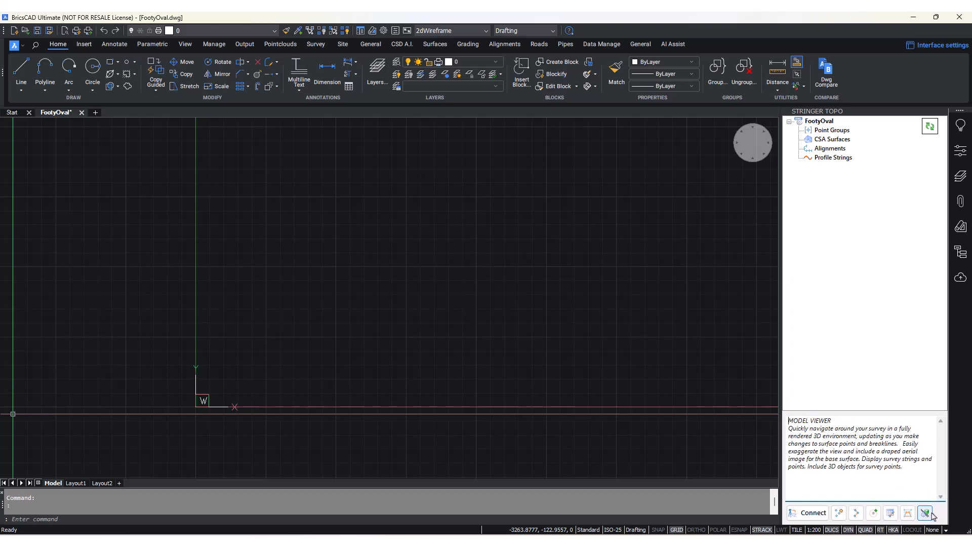
left_click(930, 514)
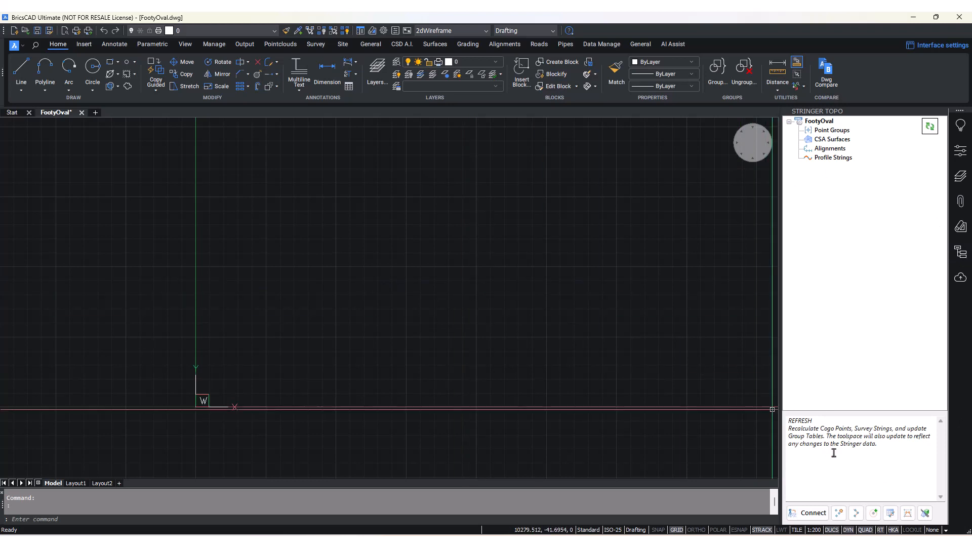
Open the Connect window for importing survey data and position it over the drawing area.
left_click(812, 512)
left_click_drag(481, 89, 575, 157)
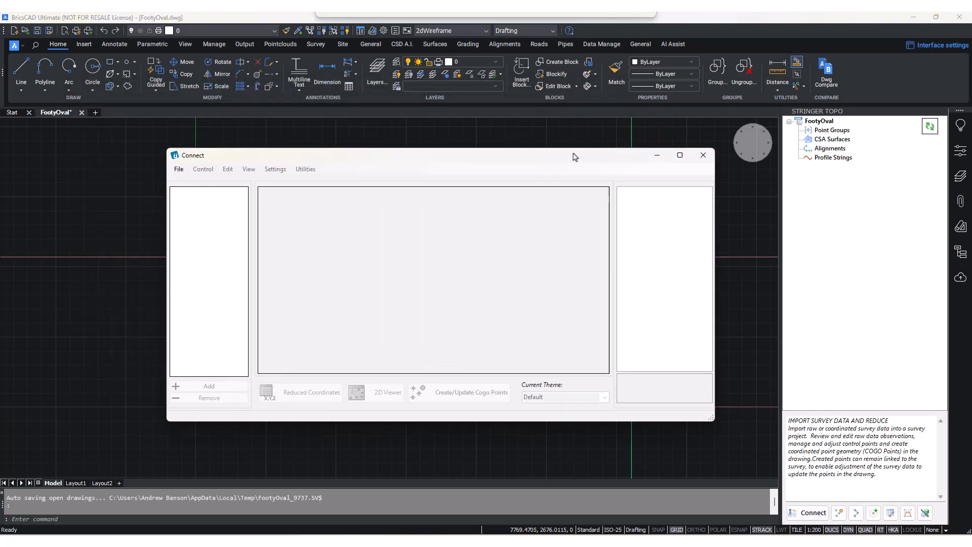
left_click_drag(477, 155, 298, 139)
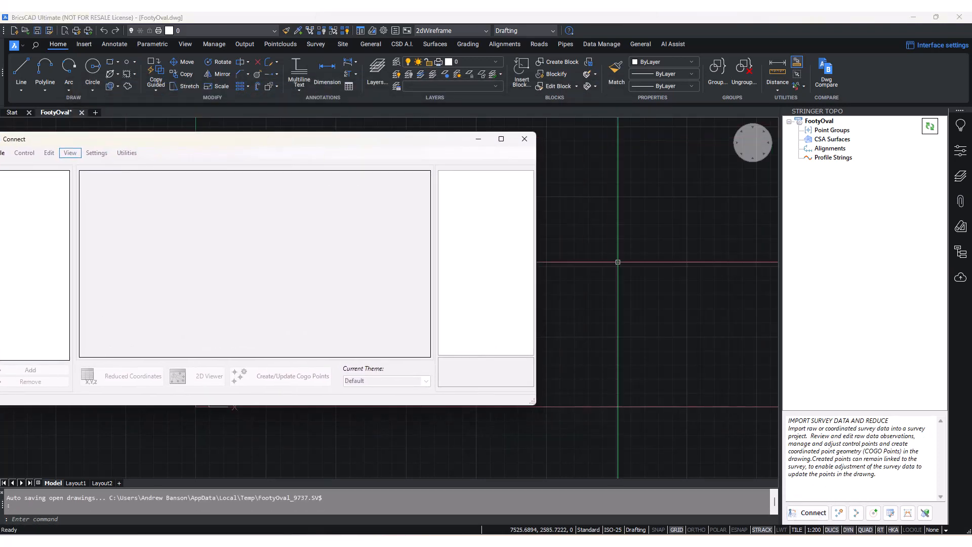
scroll(617, 261, "down", 6)
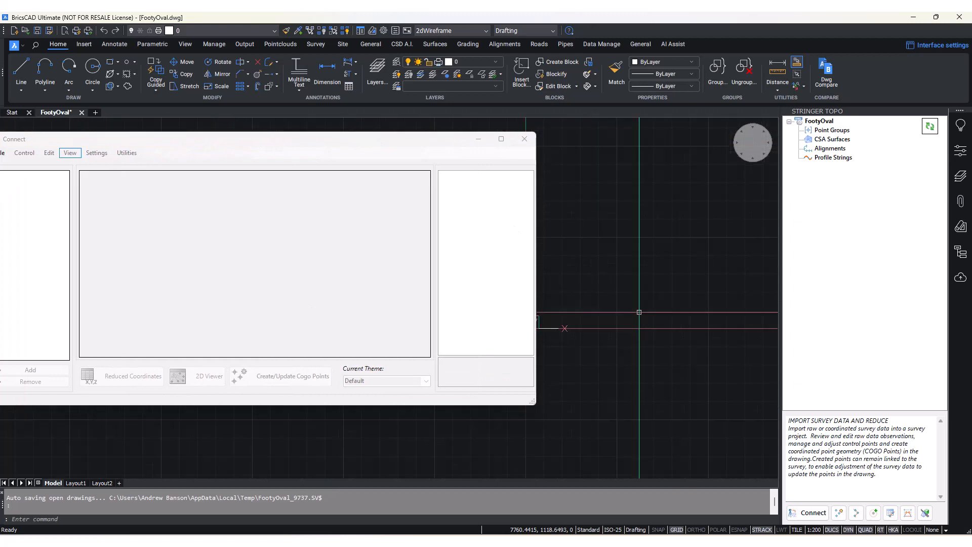
scroll(639, 312, "down", 6)
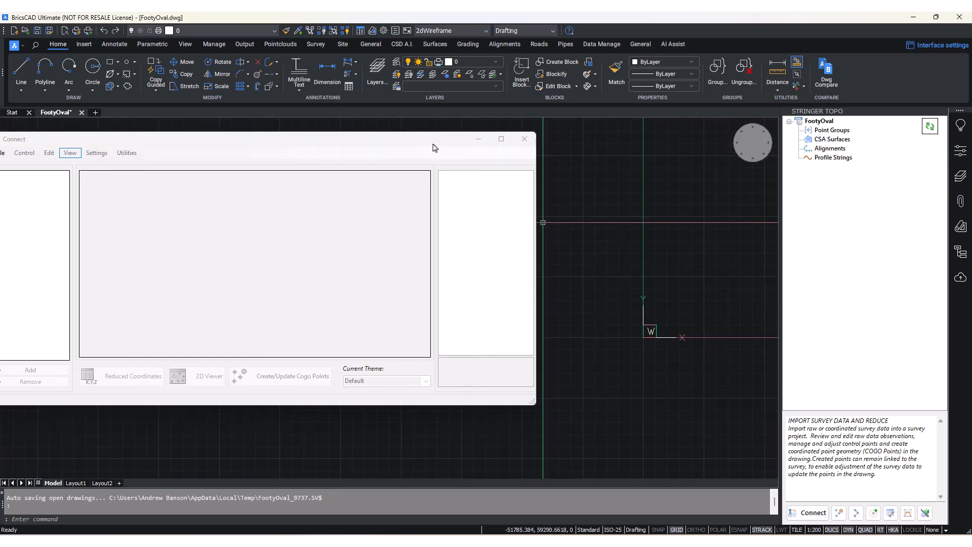
left_click_drag(433, 147, 561, 163)
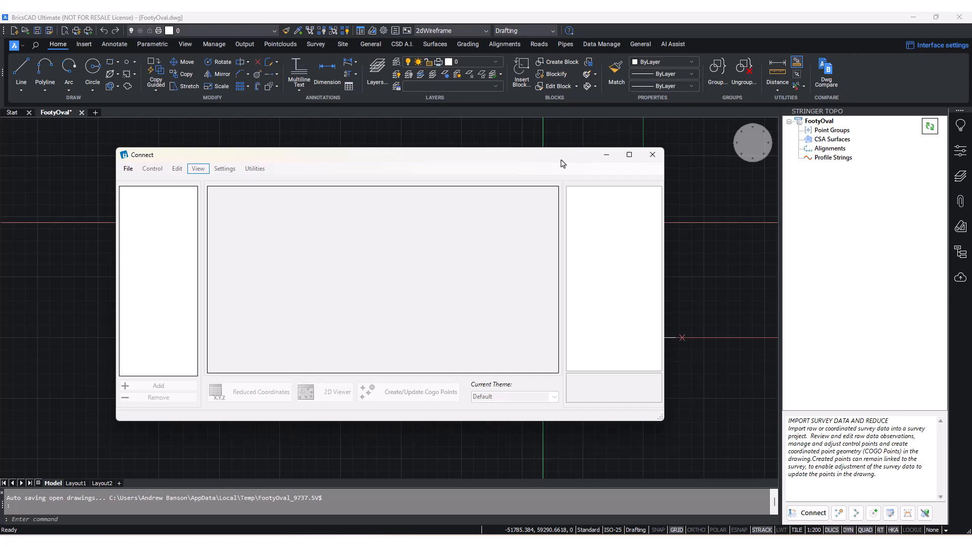
left_click_drag(561, 162, 640, 154)
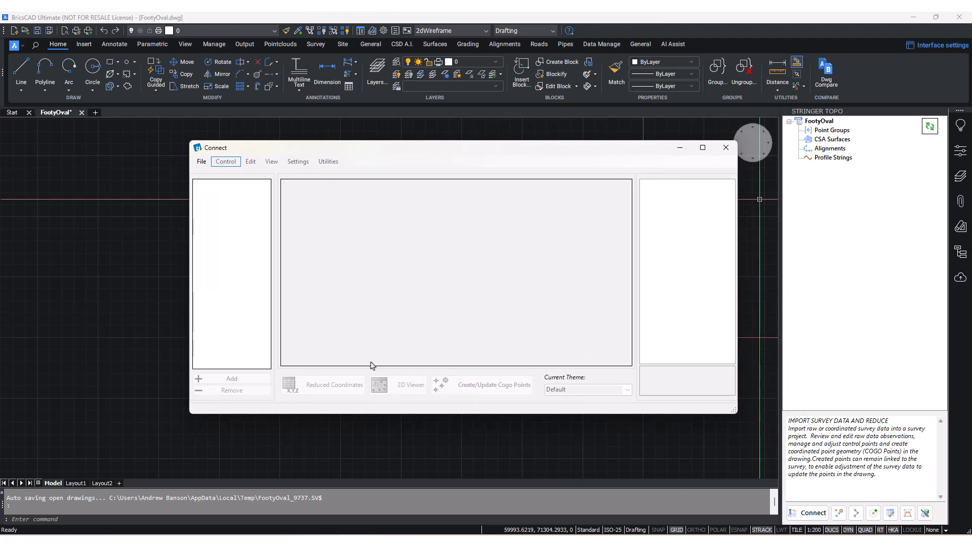
Start a new Connect project and name it Footy Oval.
left_click(201, 162)
left_click(203, 163)
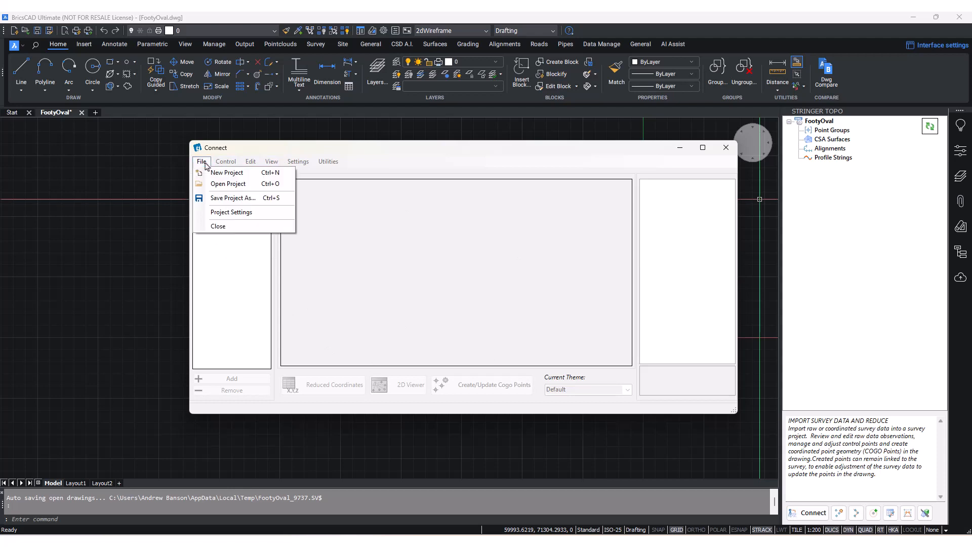
left_click(202, 162)
left_click(208, 174)
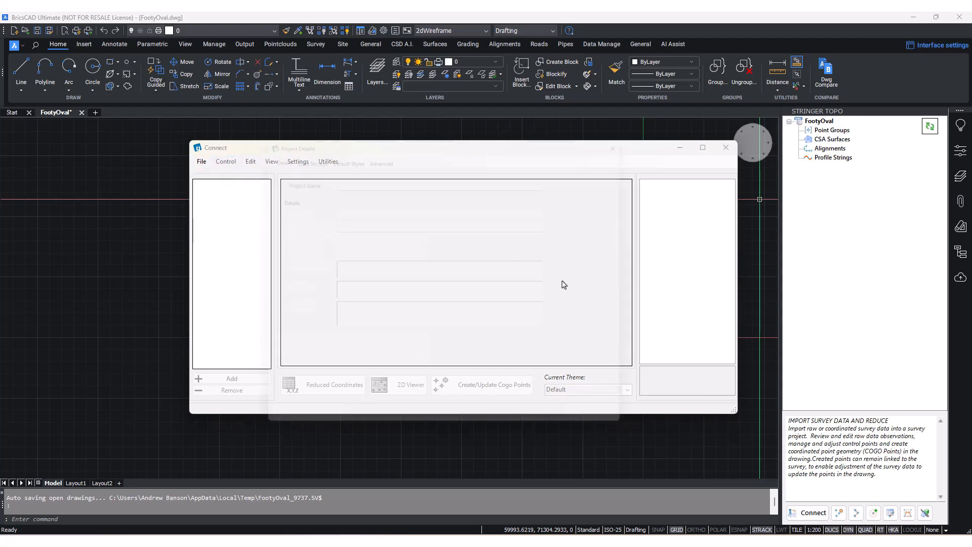
left_click(461, 192)
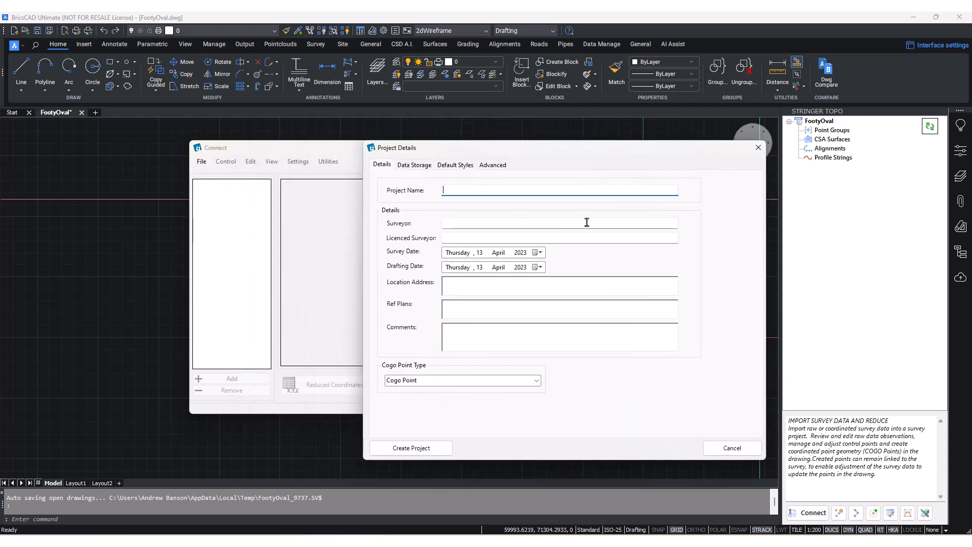
type("Footy Oval")
left_click(479, 221)
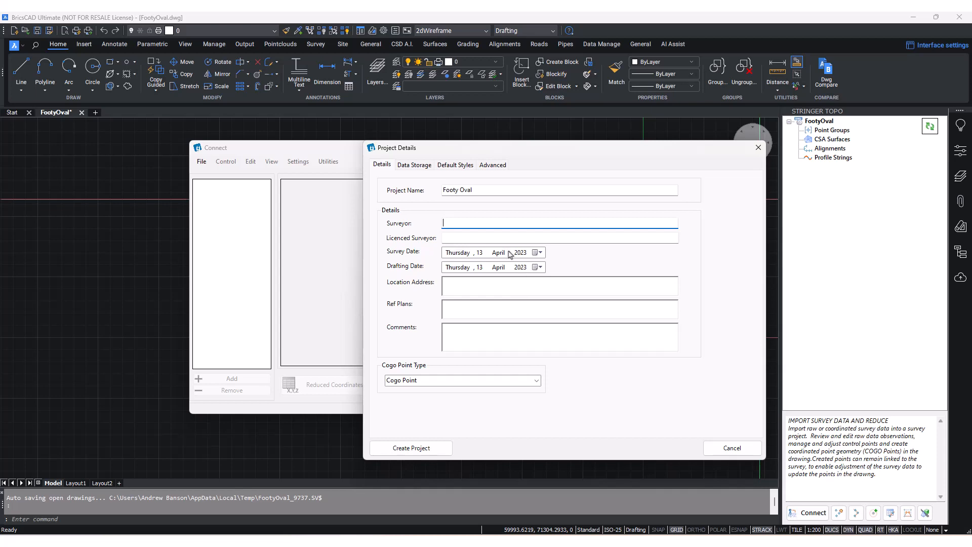
Review the project's data storage, default styles and advanced settings, and create the Footy Oval project.
left_click(414, 165)
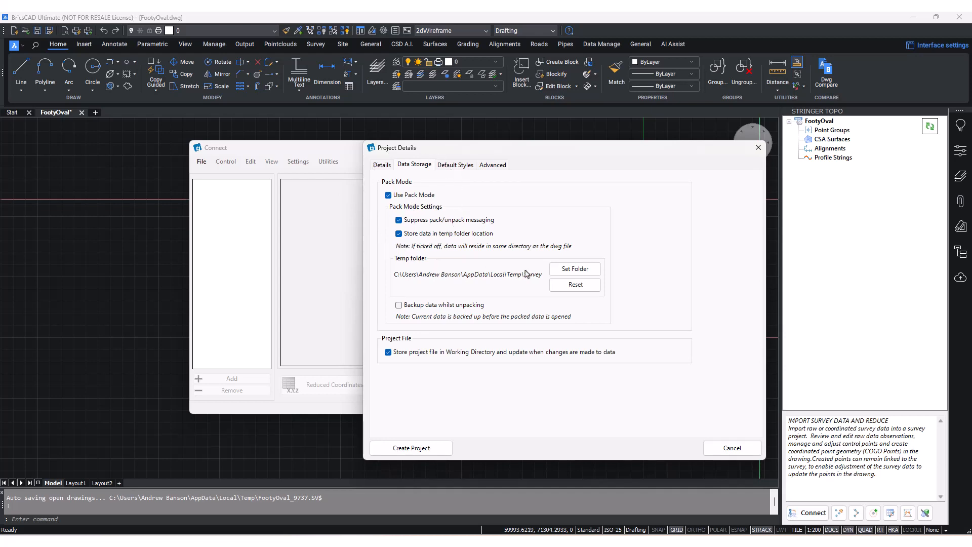
left_click(470, 166)
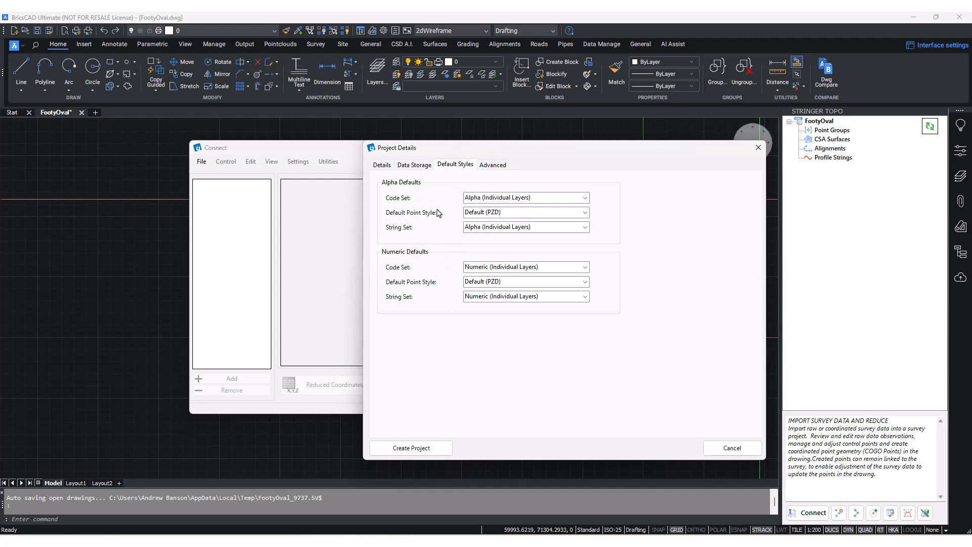
left_click(488, 169)
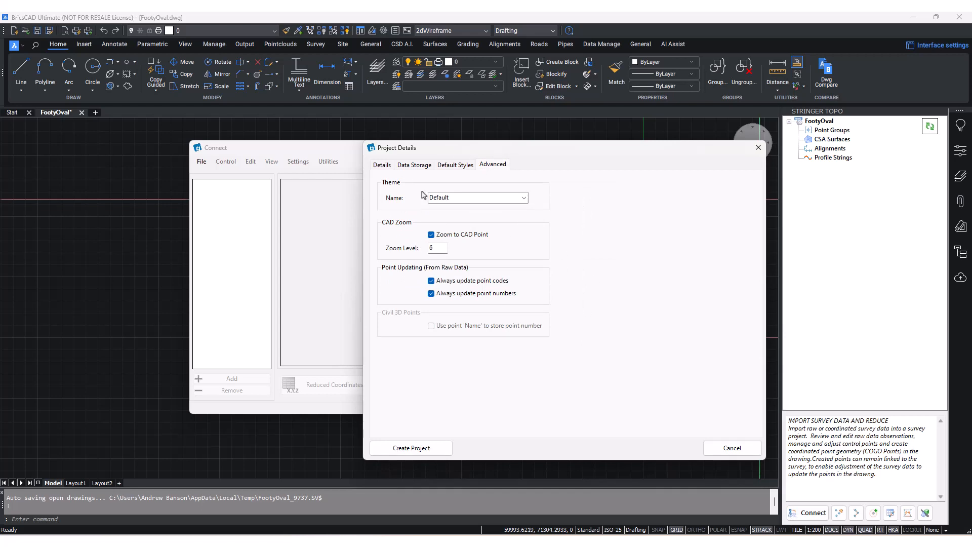
left_click(382, 166)
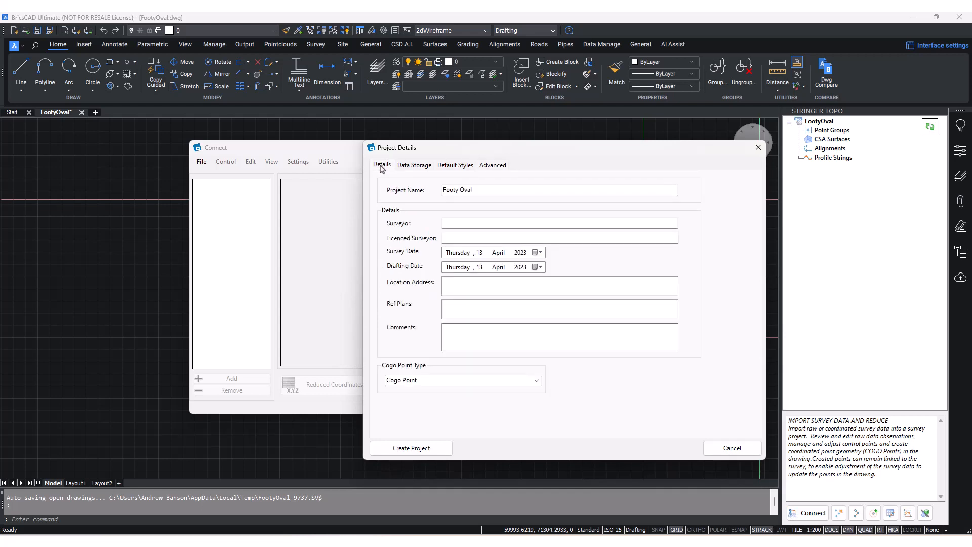
left_click(428, 453)
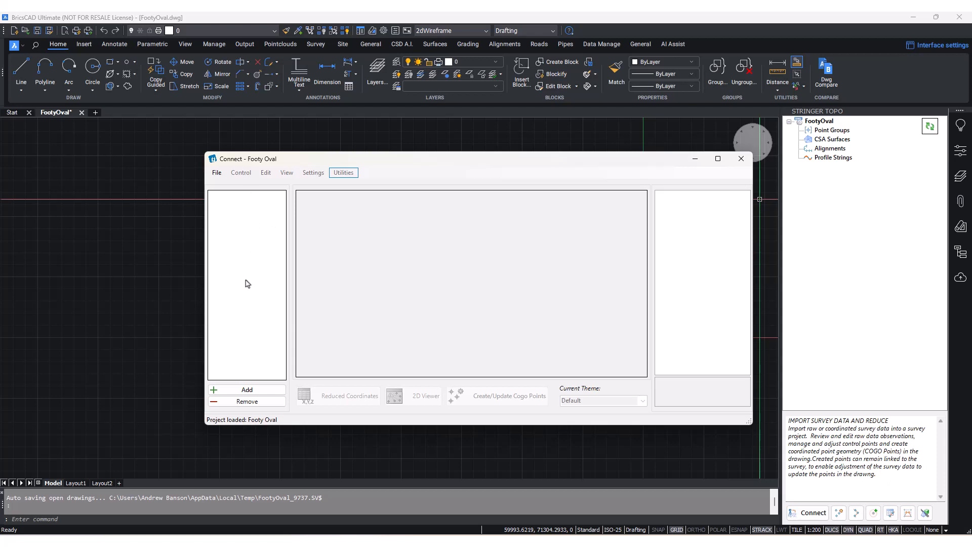
Start adding raw data to the Footy Oval project and name the entry Day 1.
left_click_drag(302, 161, 296, 171)
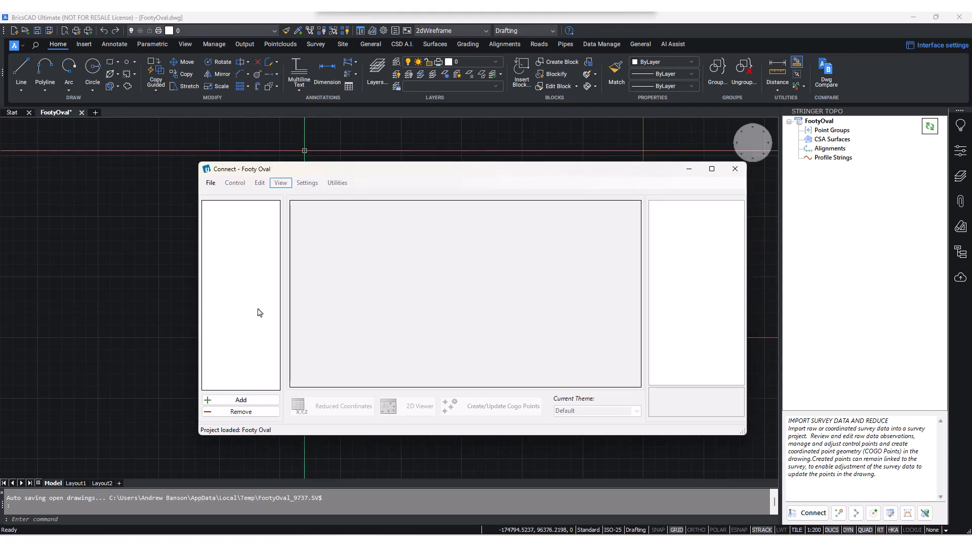
left_click(258, 401)
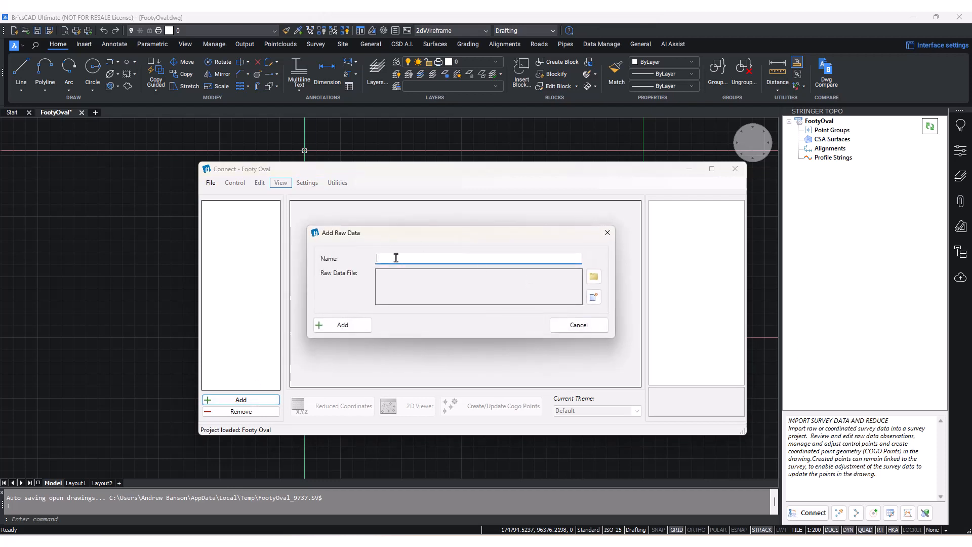
type("Day 1")
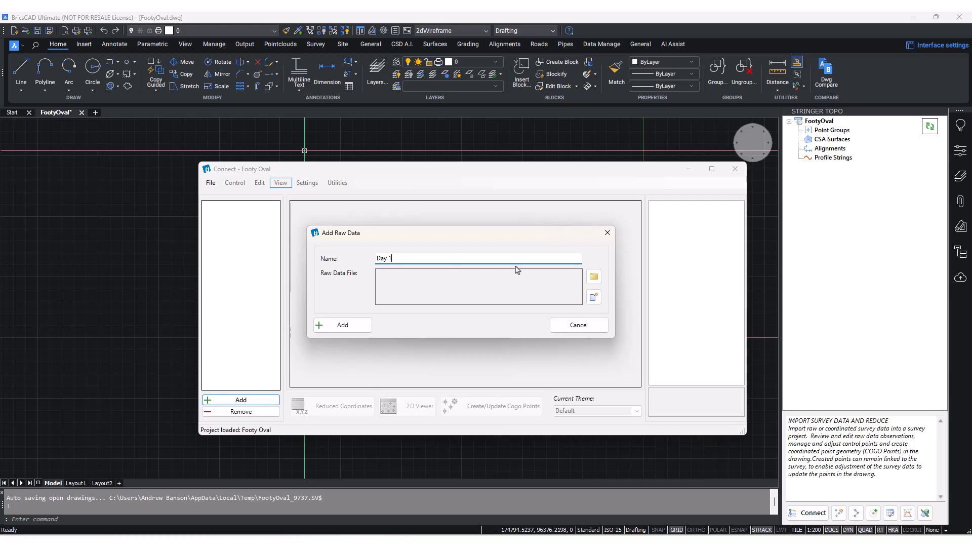
left_click(594, 297)
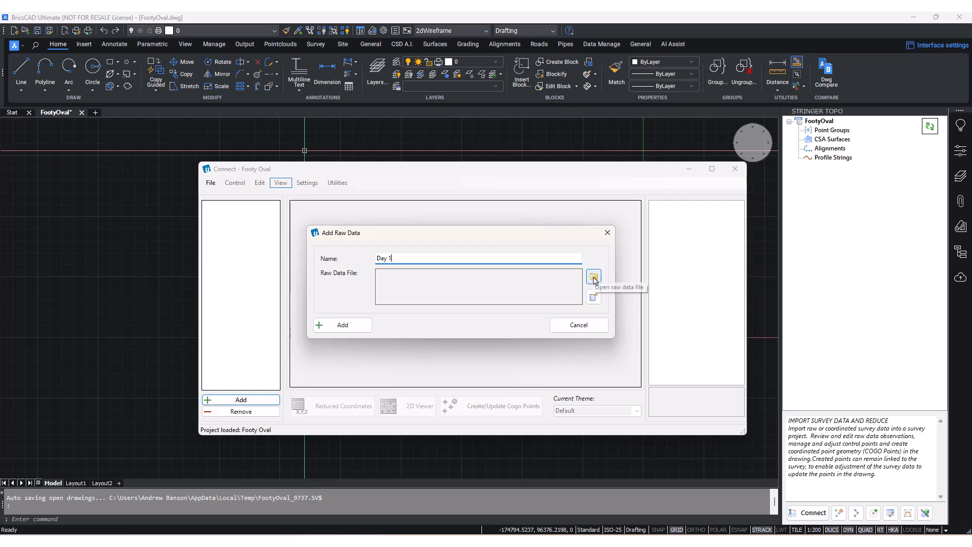
Browse for the raw data file and select Field Survey.SDR in the FootyOval folder on the Desktop.
left_click(594, 277)
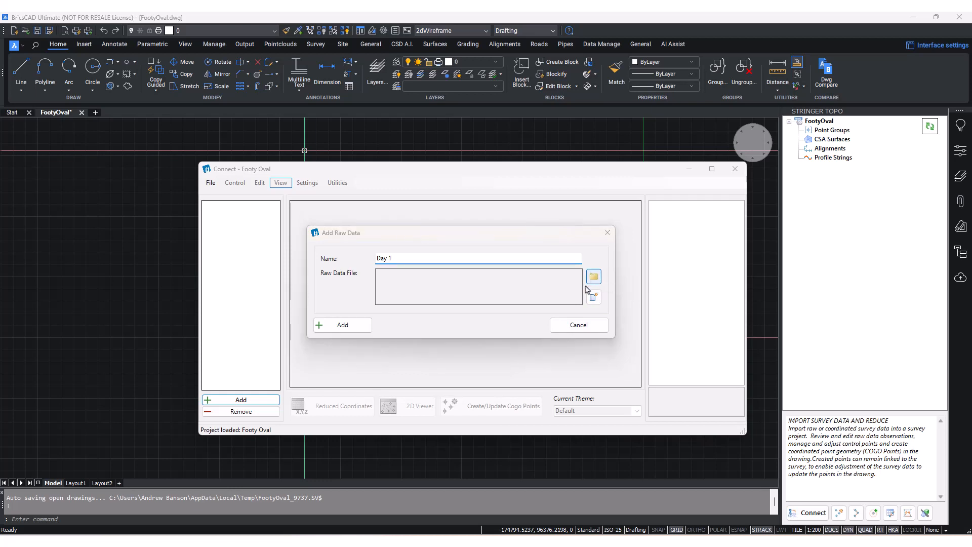
scroll(343, 260, "up", 5)
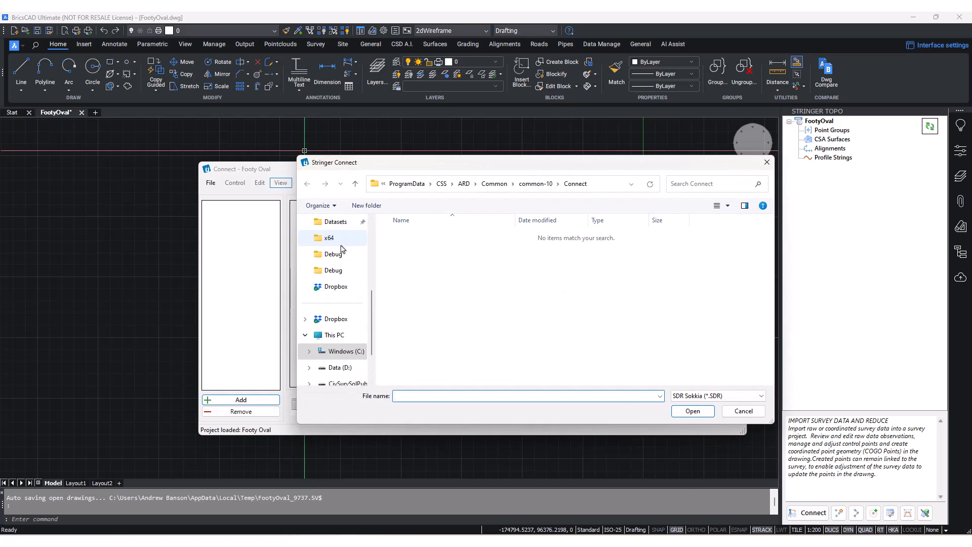
left_click(336, 255)
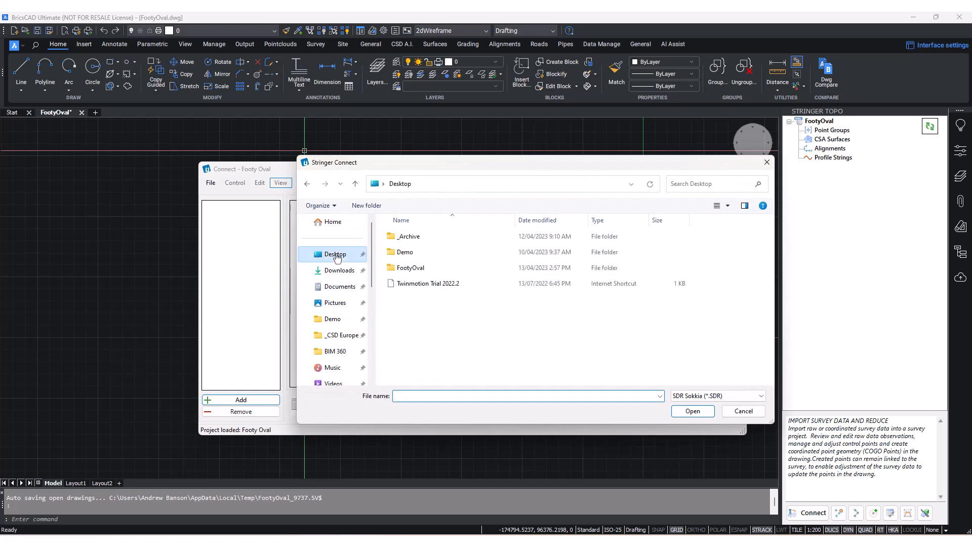
double_click(405, 266)
left_click(407, 270)
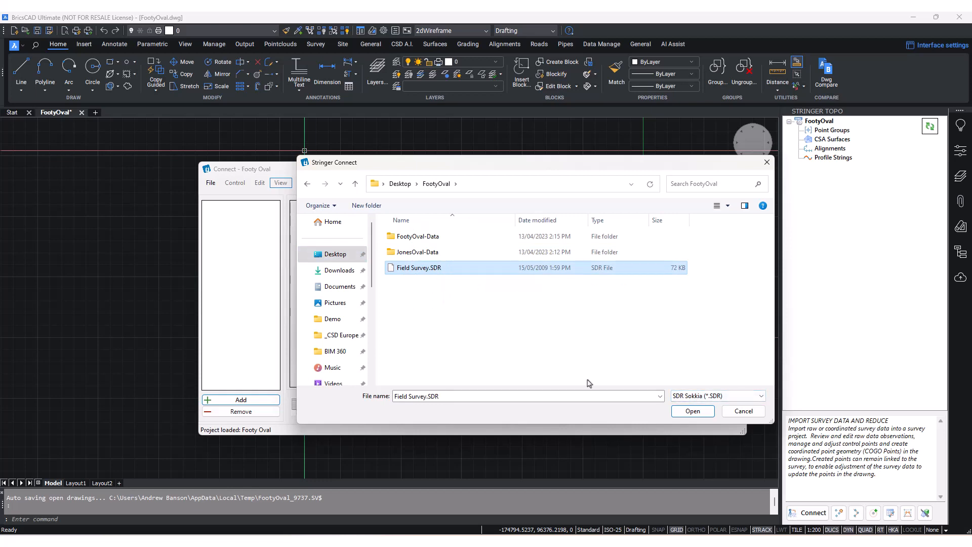
Review the supported raw data formats, keep SDR Sokkia (*.SDR), and add Field Survey.SDR to the project as Day 1.
left_click(748, 396)
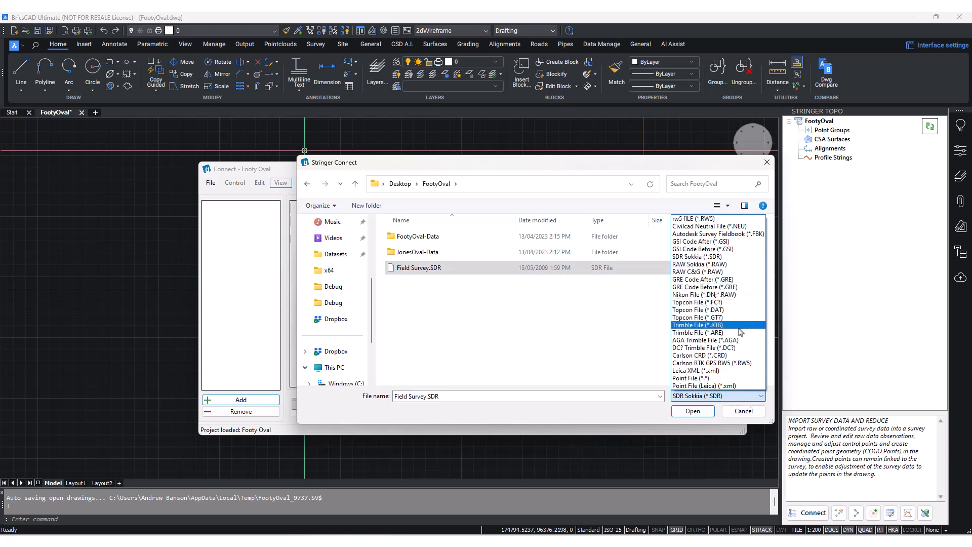
left_click(710, 372)
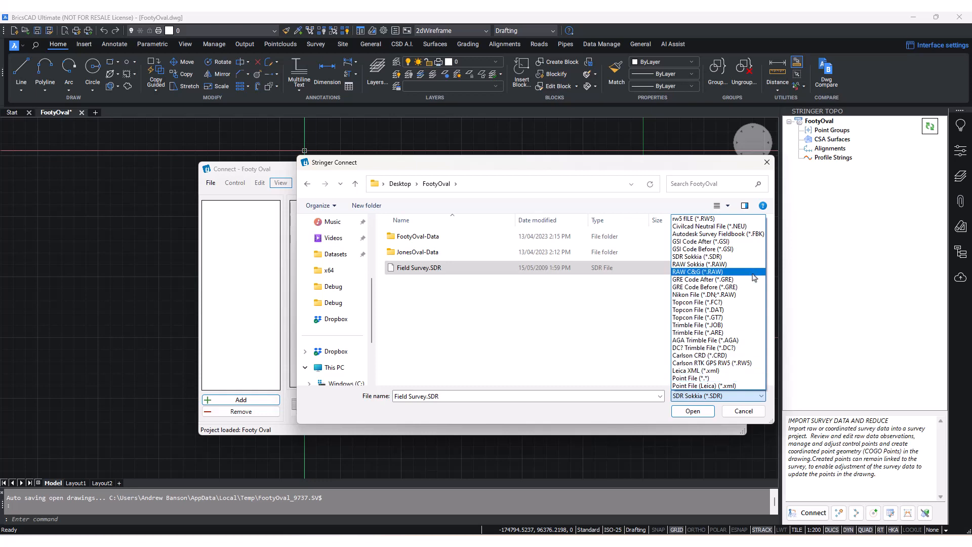
left_click(733, 256)
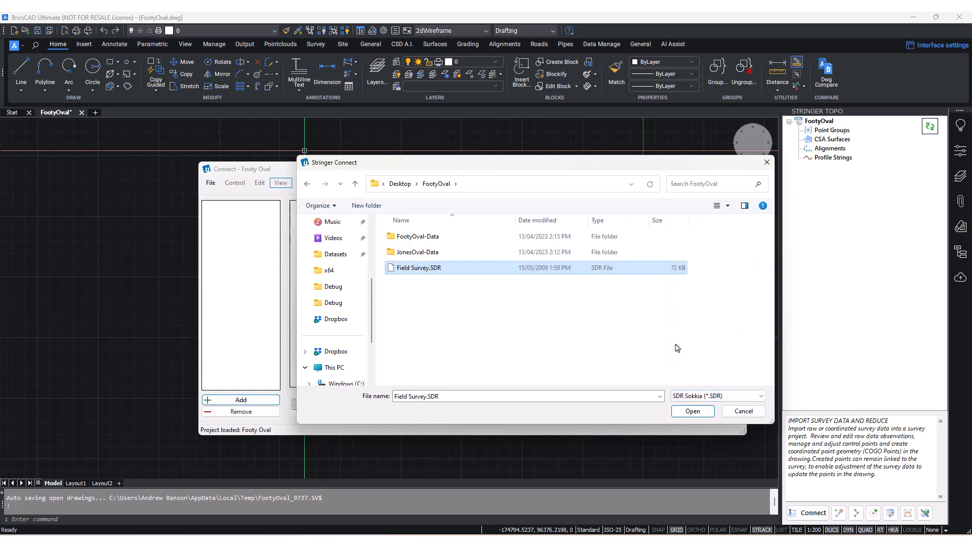
left_click(692, 412)
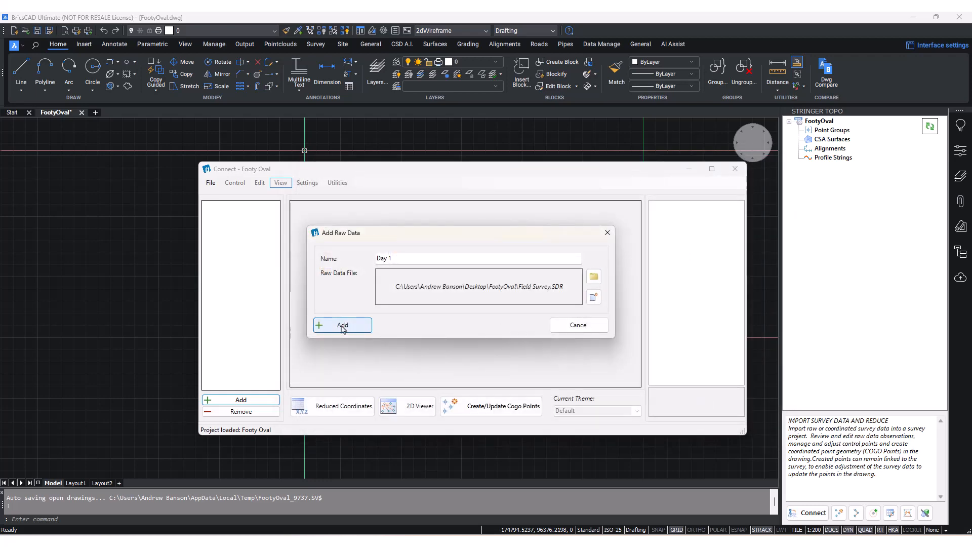
left_click(342, 326)
Reposition and enlarge the Connect window over the drawing area so the Day 1 observation table has more room.
left_click_drag(366, 175, 219, 150)
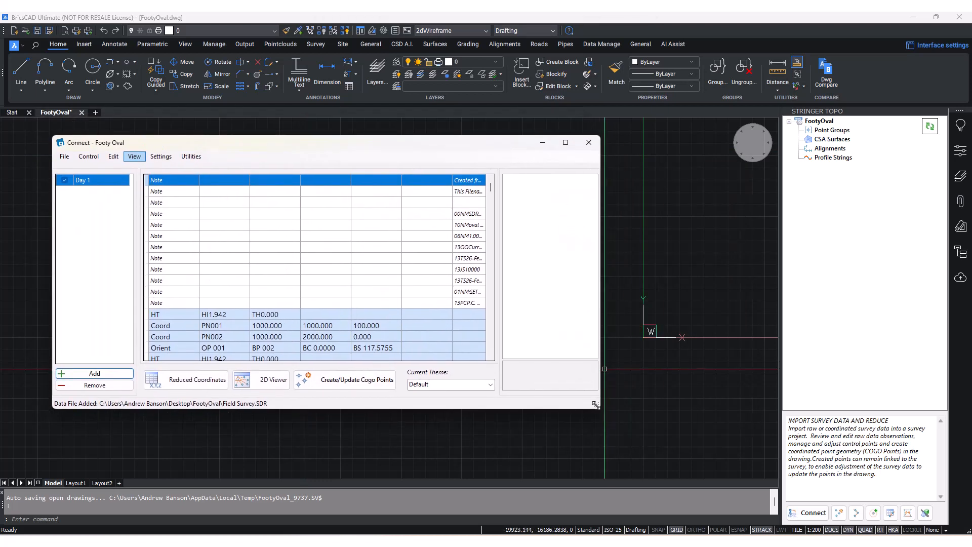
left_click_drag(600, 408, 713, 452)
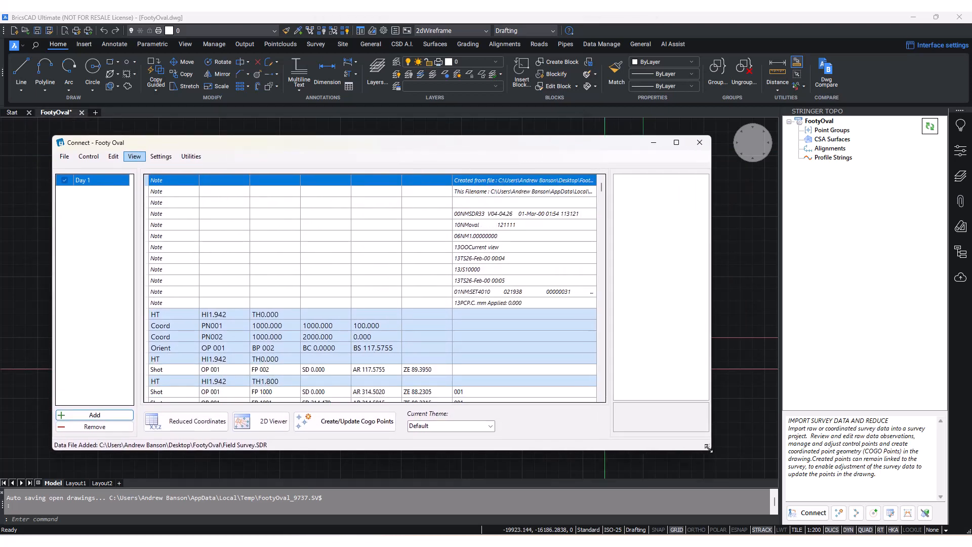
left_click_drag(448, 149, 442, 141)
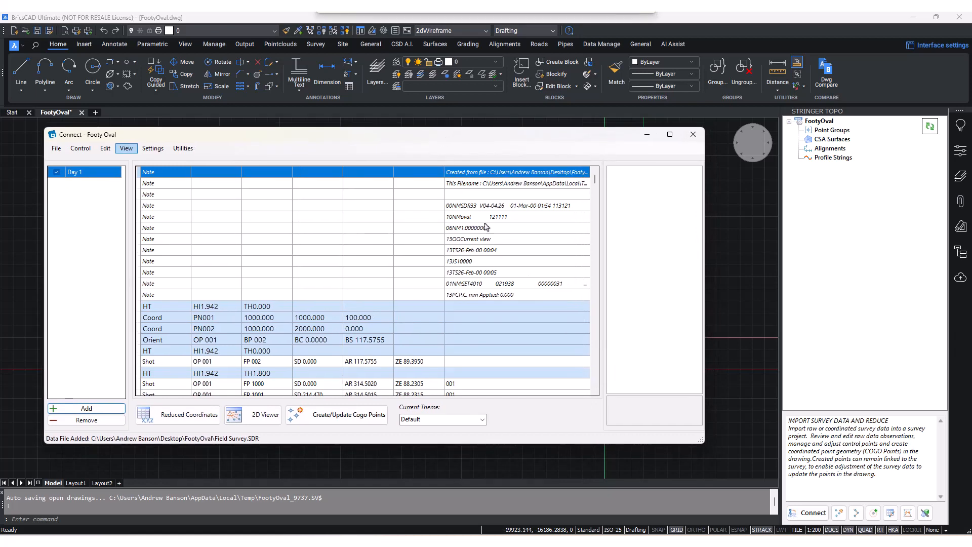
Look through the imported Day 1 observations and inspect several note records at the start of the table.
scroll(490, 231, "down", 10)
scroll(489, 234, "down", 3)
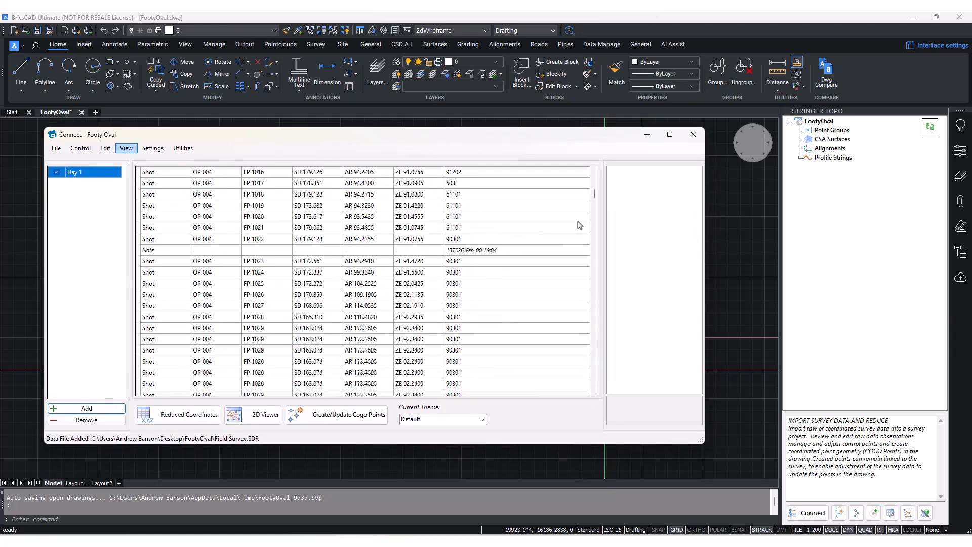
mouse_move(595, 195)
left_mouse_down()
mouse_move(600, 391)
mouse_move(596, 179)
left_mouse_up()
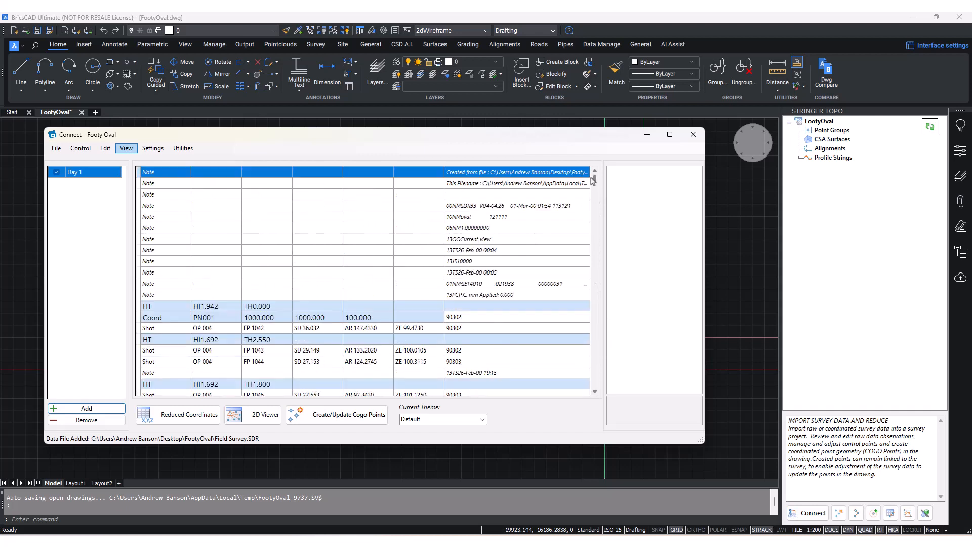
left_click(198, 240)
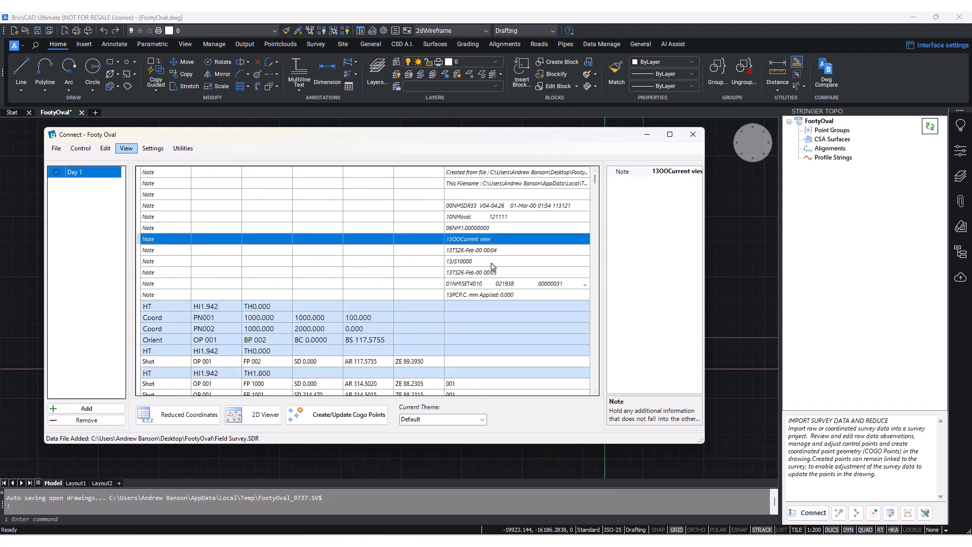
left_click(491, 281)
left_click(486, 295)
left_click(480, 247)
left_click(479, 221)
scroll(471, 247, "down", 1)
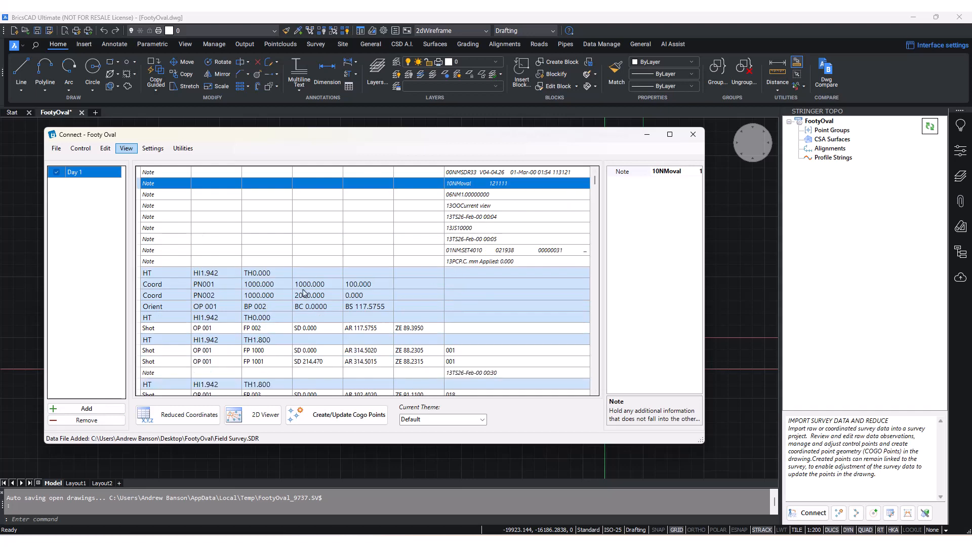
Inspect the properties of the first HT record, the PN001 and PN002 coordinate records and the Orient record.
left_click(161, 273)
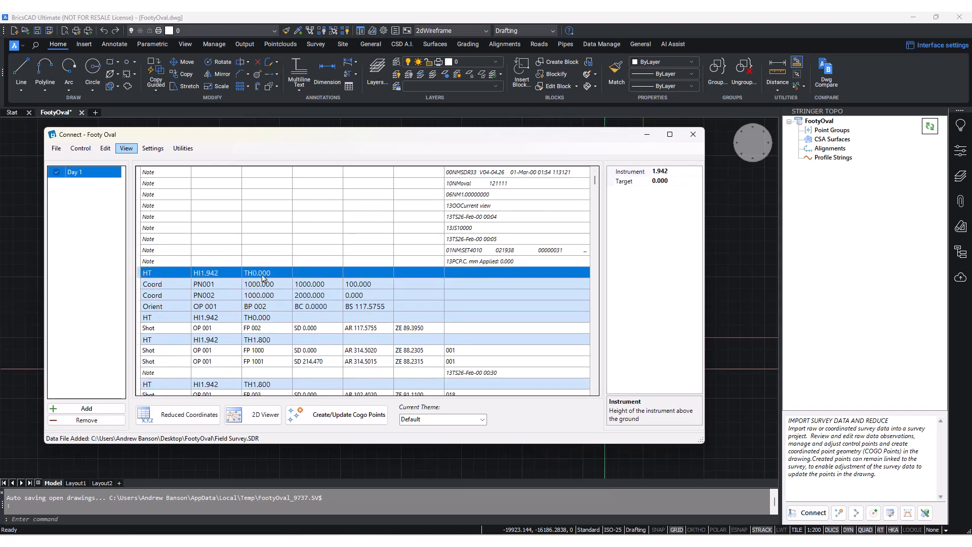
left_click(168, 285)
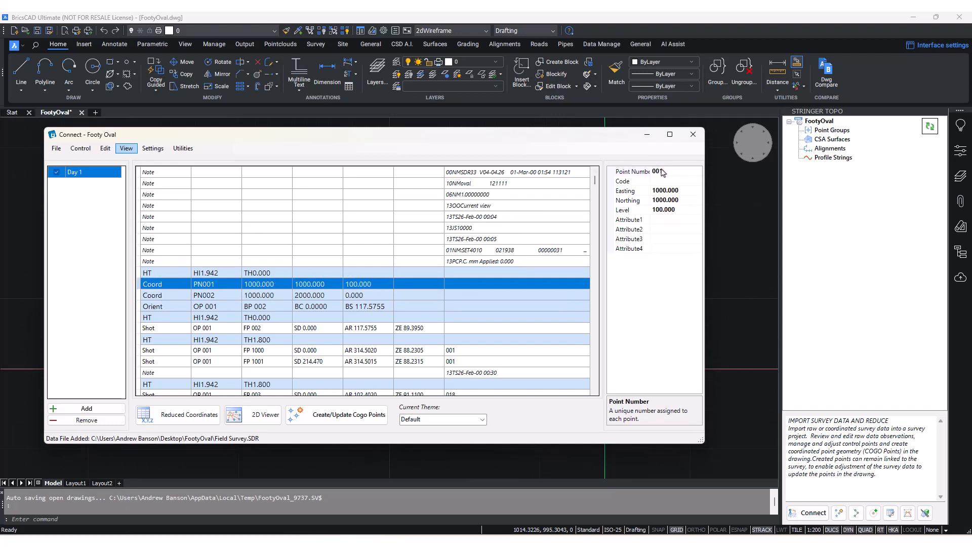
left_click(284, 296)
left_click(172, 307)
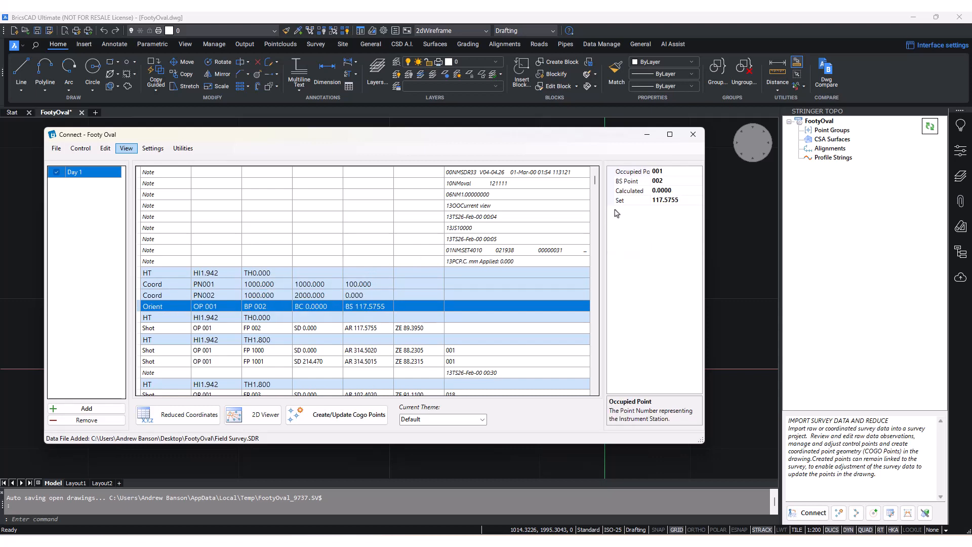
scroll(332, 264, "down", 1)
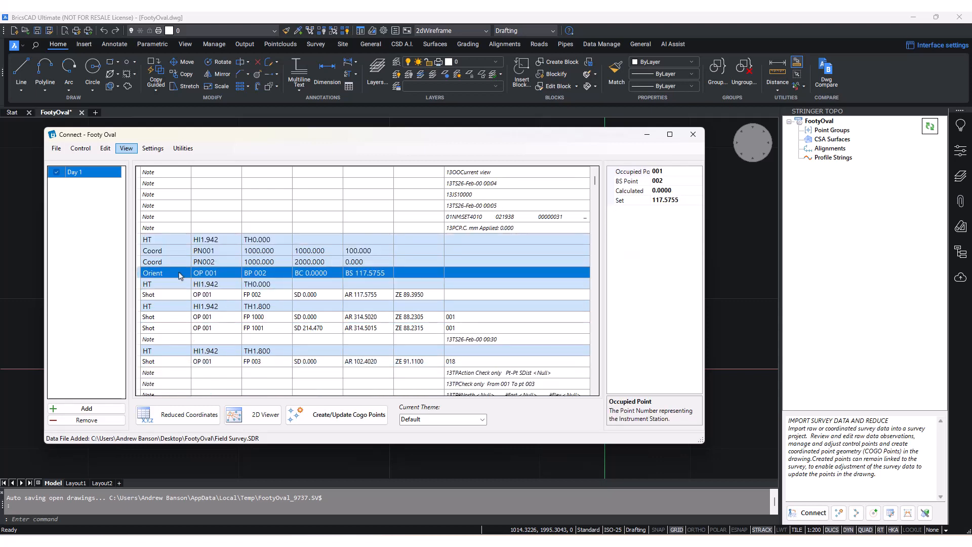
Inspect the height, note and shot records below the orientation, including the FP 005 shot's code property.
left_click(158, 285)
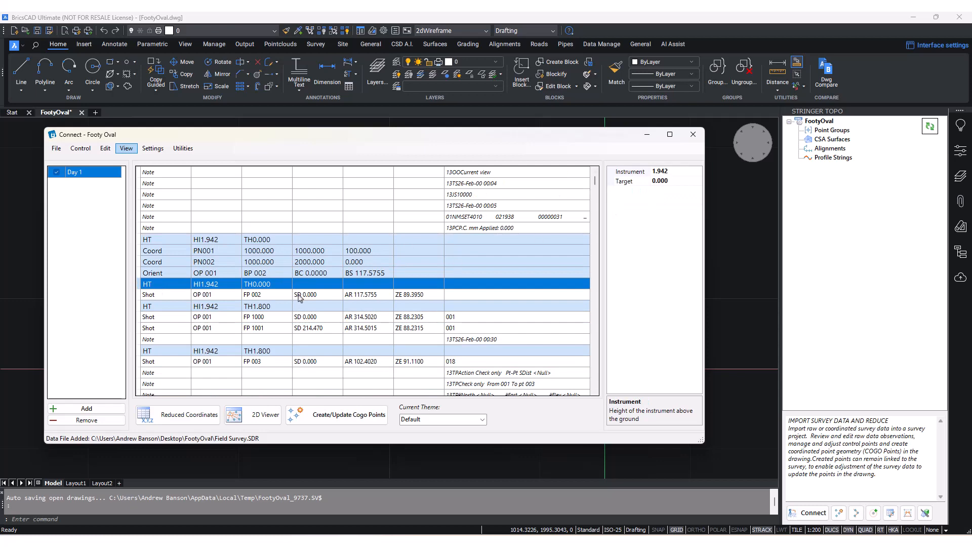
scroll(188, 307, "down", 1)
left_click(177, 285)
left_click(171, 339)
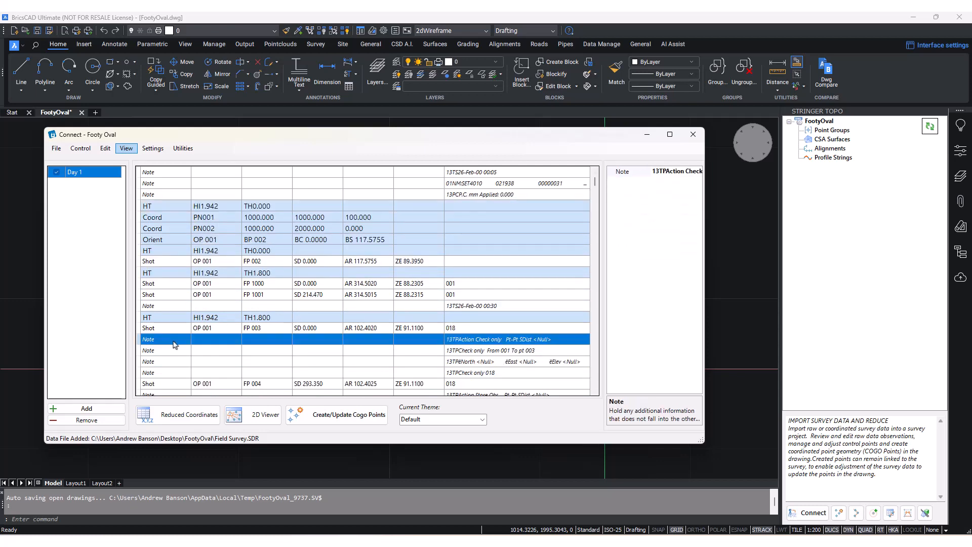
scroll(177, 336, "down", 3)
left_click(200, 308)
left_click(206, 337)
left_click(226, 349)
left_click(240, 308)
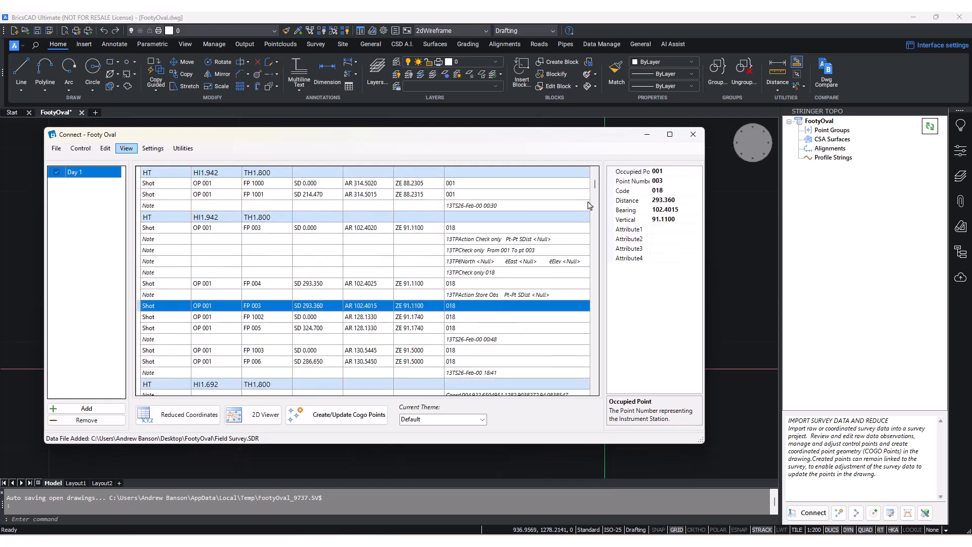
left_click(254, 329)
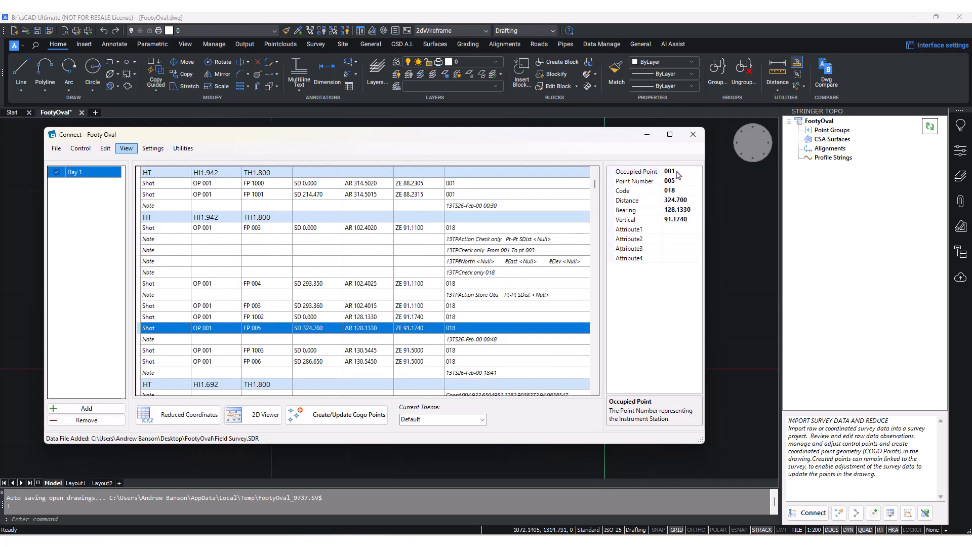
left_click(686, 191)
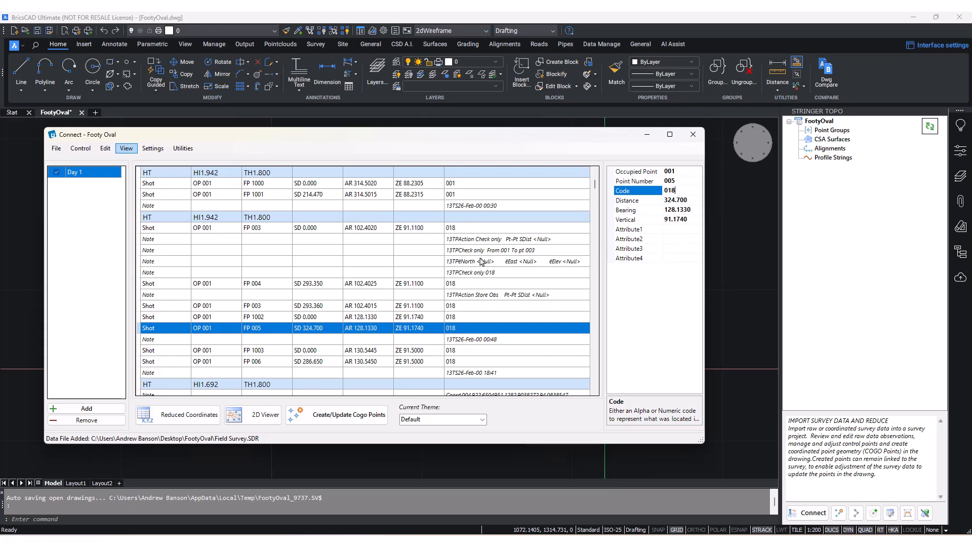
Return to the first HT record and select its instrument height value for editing.
scroll(482, 261, "up", 4)
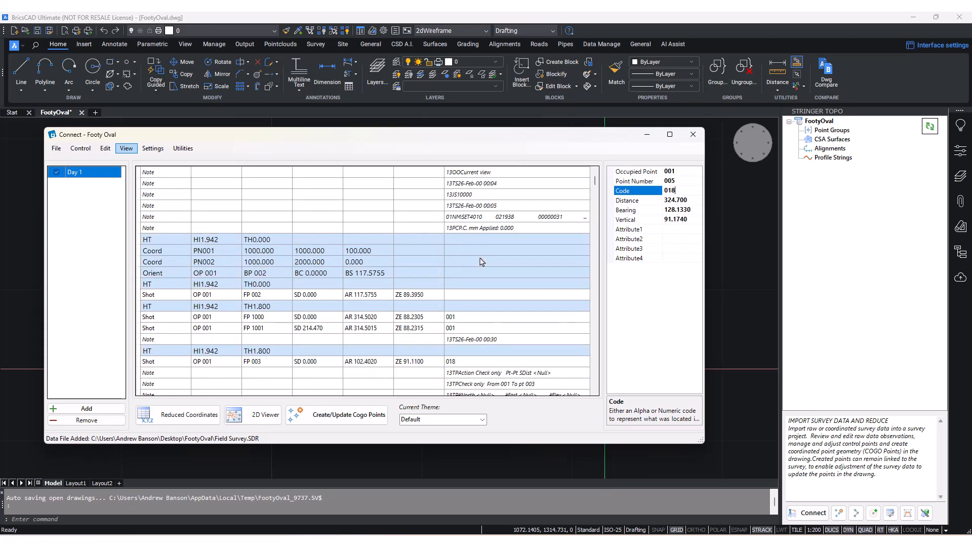
left_click(224, 242)
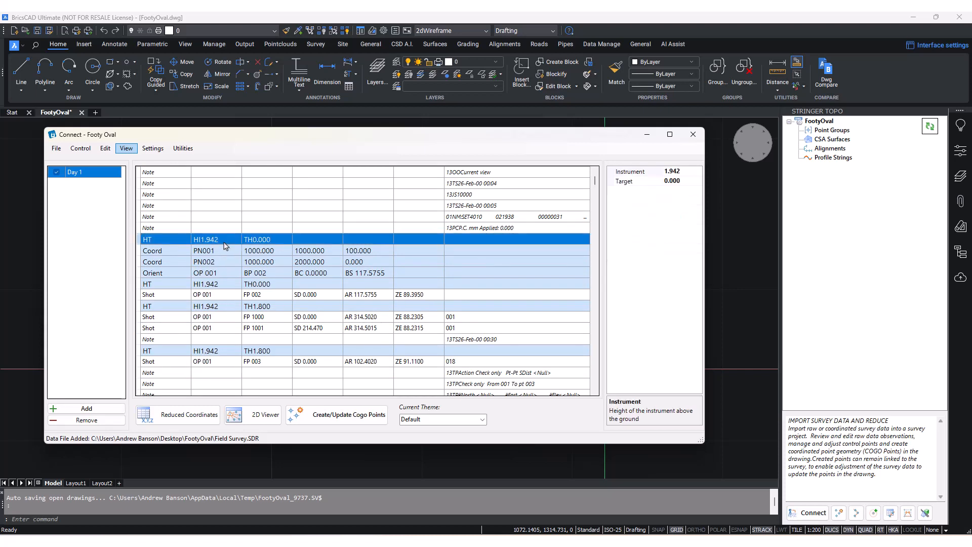
left_click(687, 174)
left_click_drag(682, 171, 641, 172)
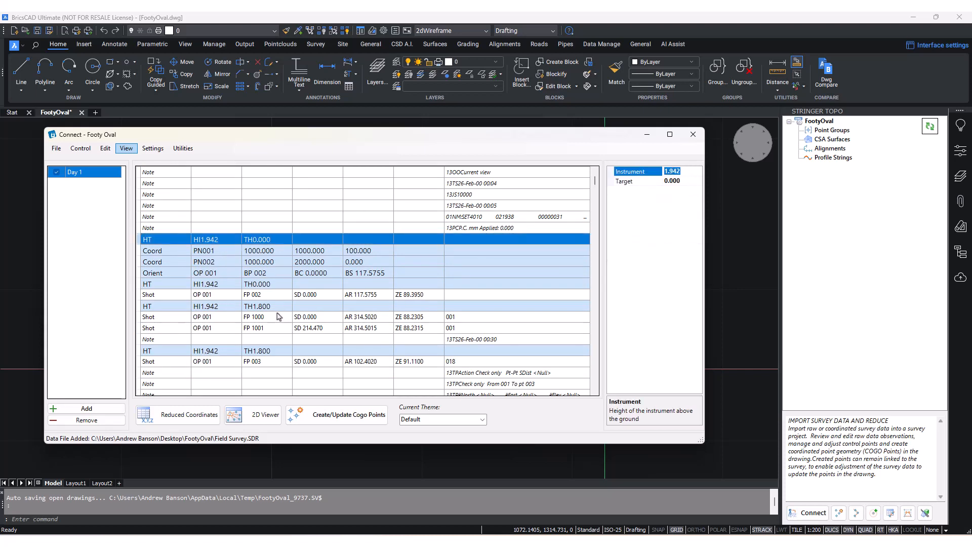
Set the ignore status on the zero-distance shot to FP 003.
scroll(265, 320, "down", 1)
left_click(208, 329)
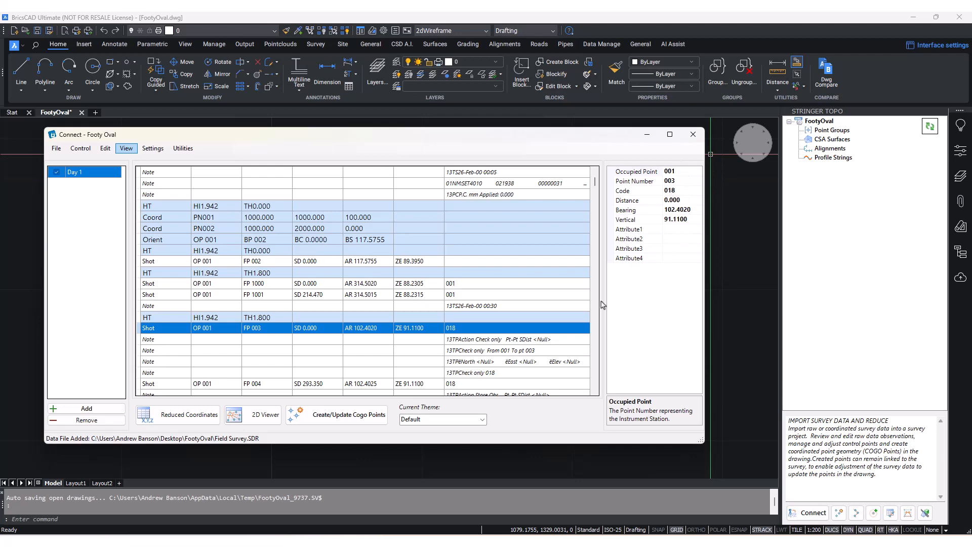
right_click(237, 335)
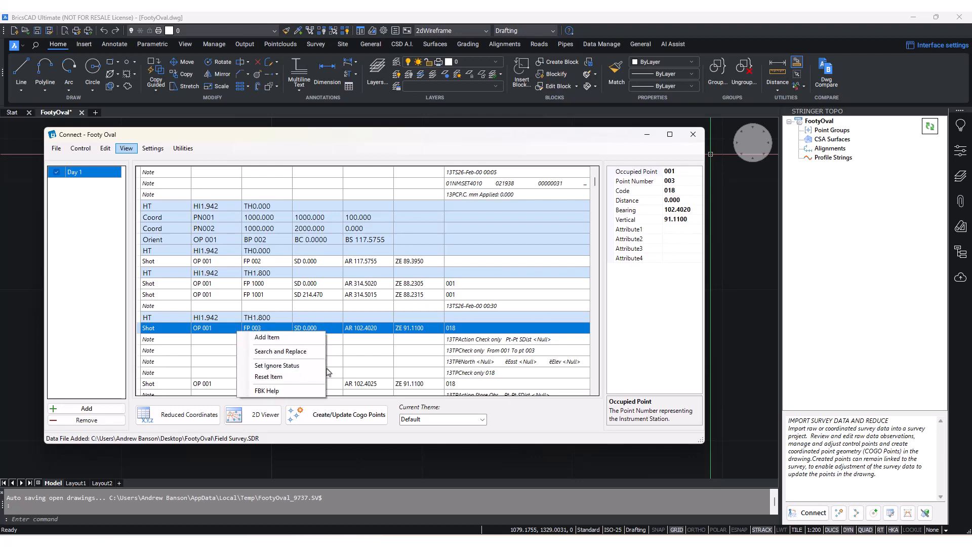
left_click(305, 366)
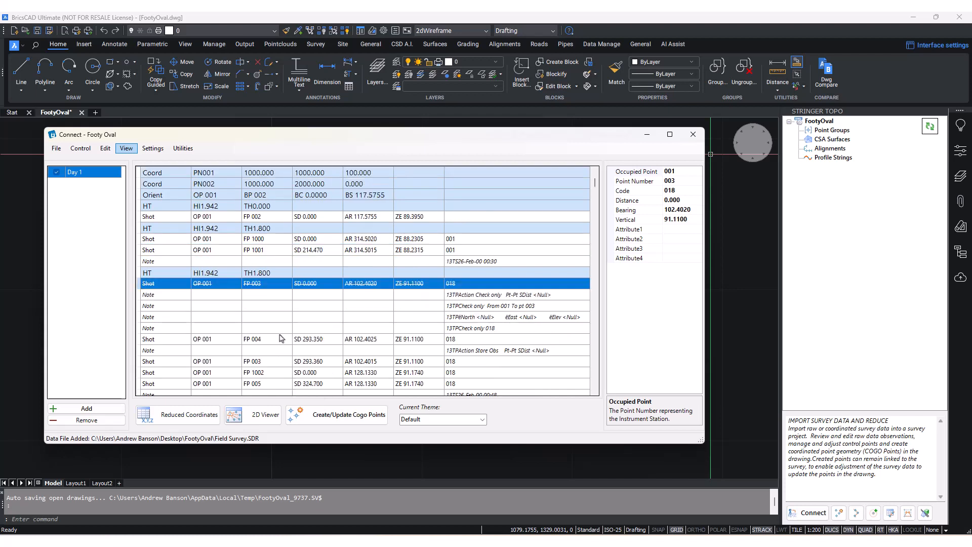
Clear the ignore status from the struck-through FP 003 shot.
left_click(278, 332)
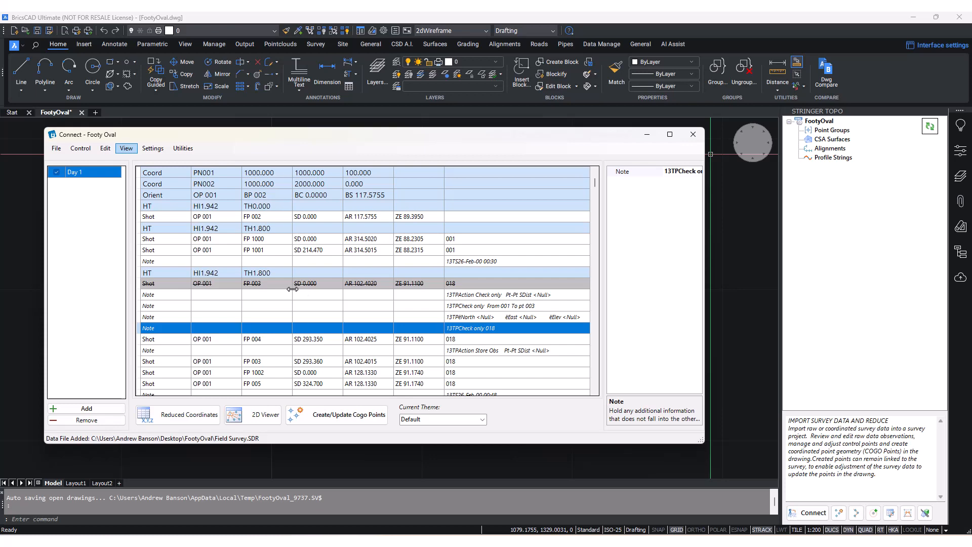
scroll(296, 291, "up", 2)
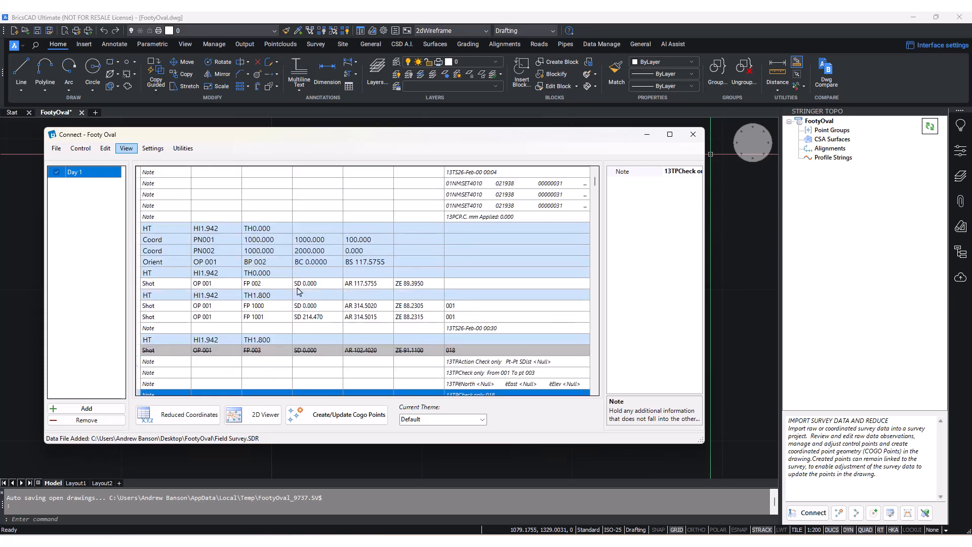
left_click(229, 351)
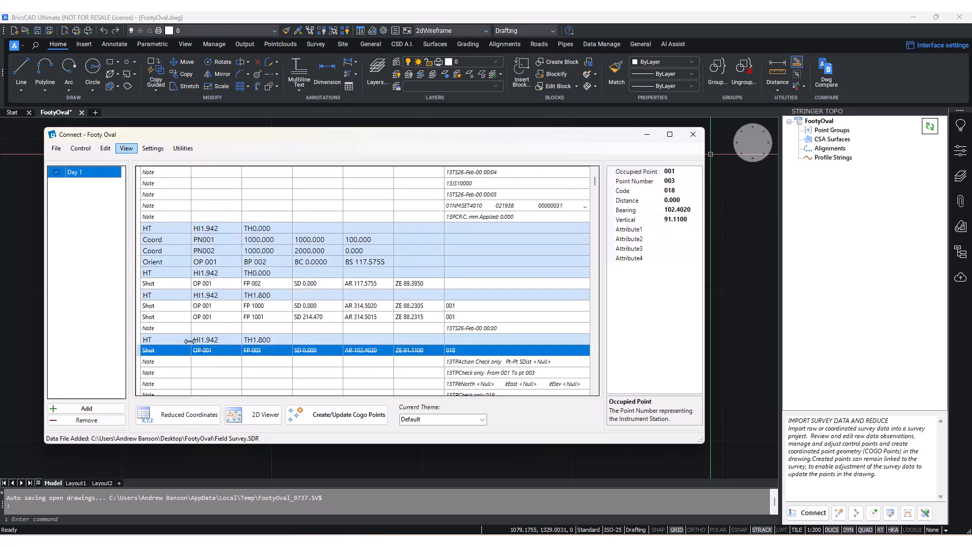
right_click(222, 351)
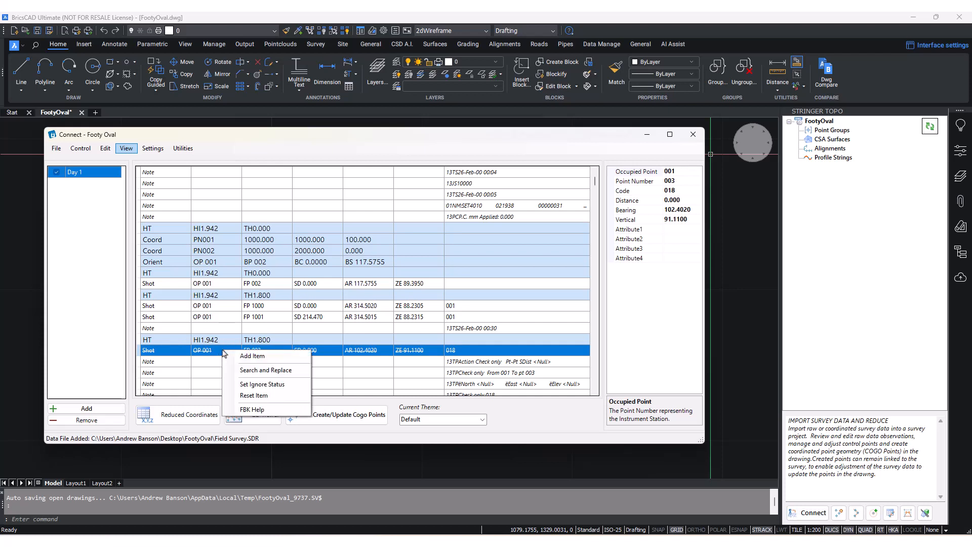
left_click(255, 384)
scroll(233, 359, "down", 2)
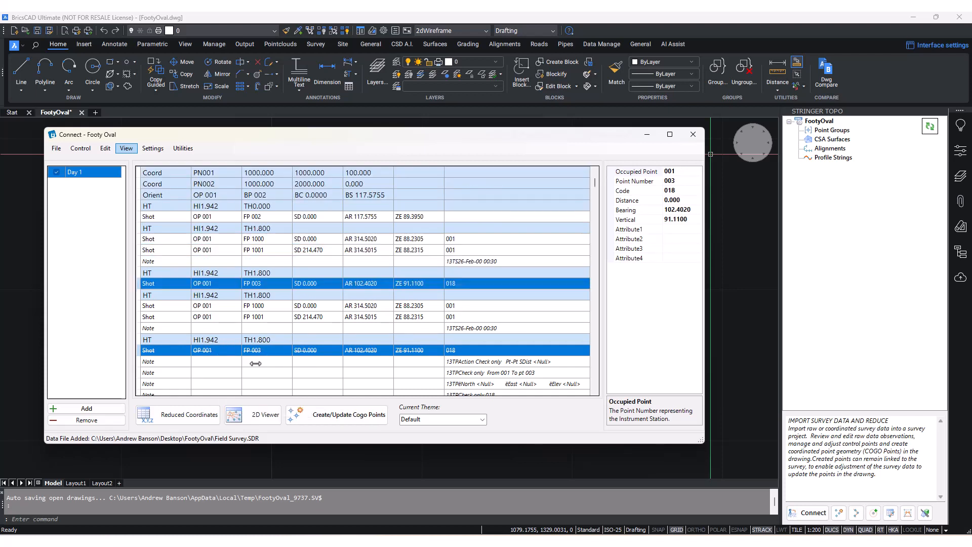
Look through the Day 1 shot and note records beyond the FP 003 observations and return to the control records.
left_click(268, 306)
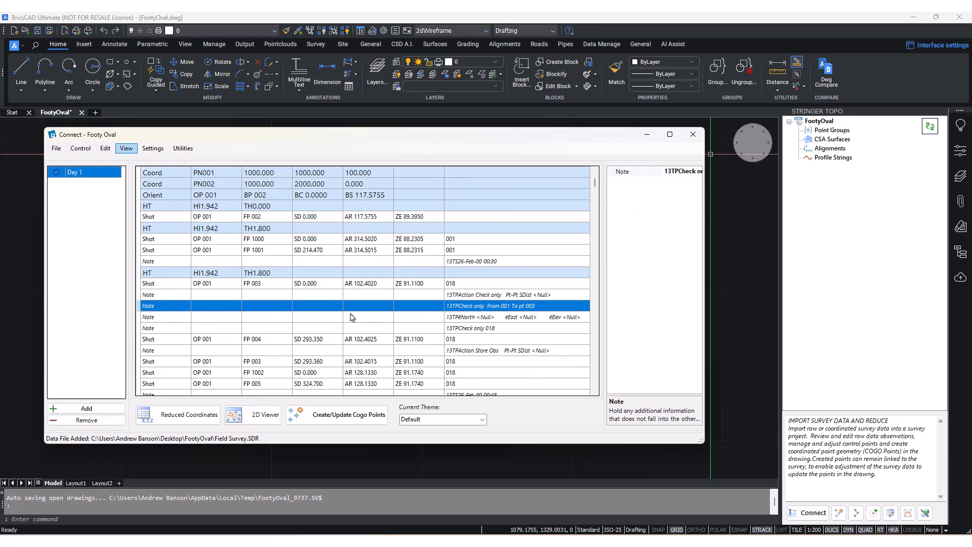
scroll(354, 317, "down", 15)
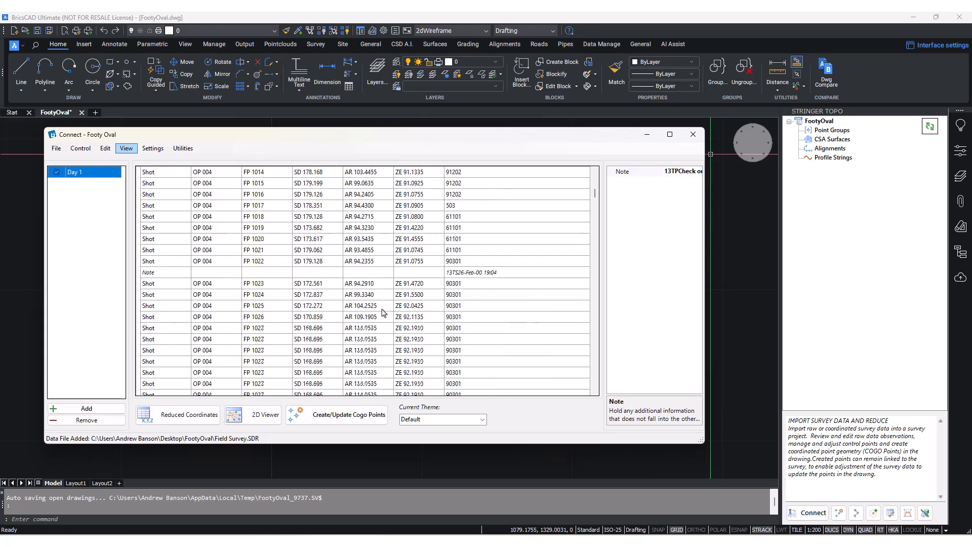
mouse_move(594, 196)
left_mouse_down()
mouse_move(581, 308)
mouse_move(589, 399)
mouse_move(597, 163)
mouse_move(595, 182)
left_mouse_up()
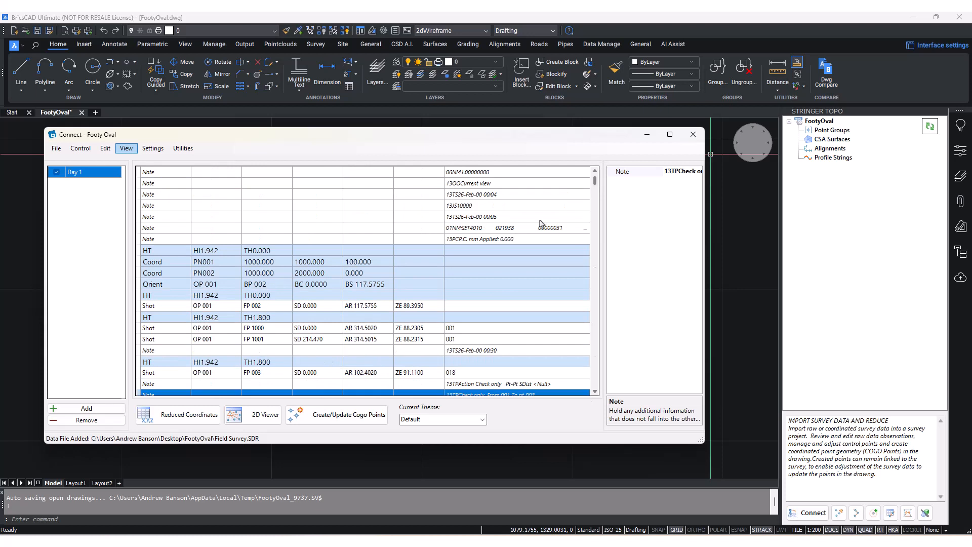
Examine the record types that can be added at the FP 002 shot, including the Coord (Control) fields, without adding a record.
left_click(256, 307)
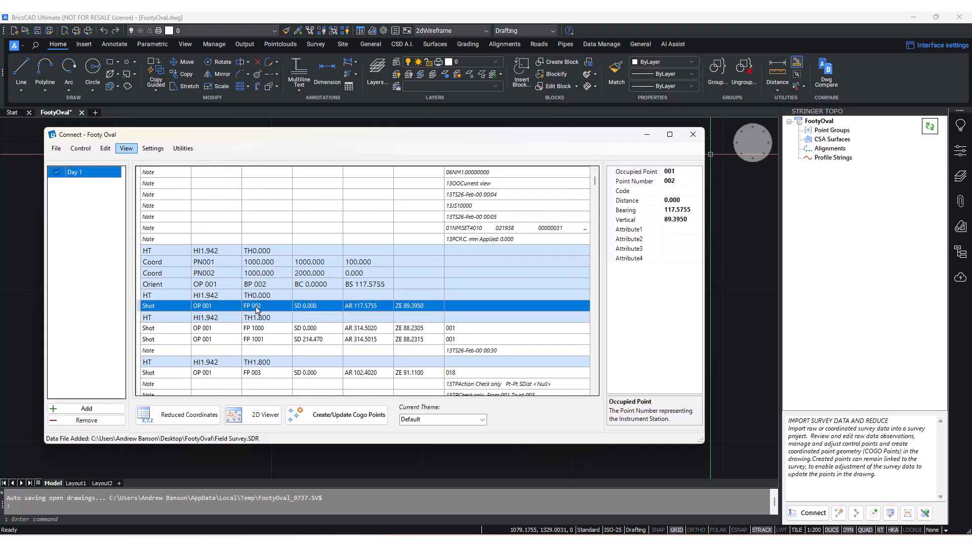
right_click(256, 307)
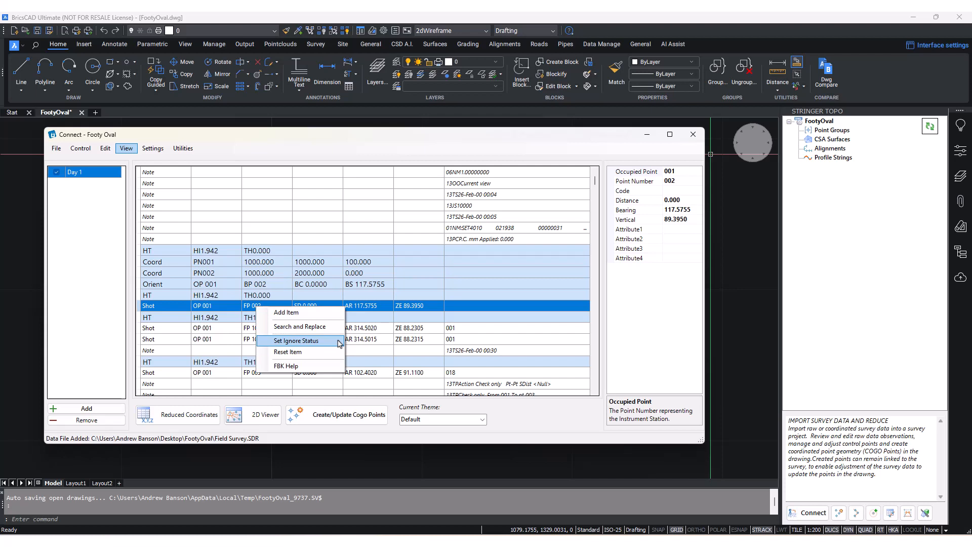
left_click(289, 312)
left_click(578, 189)
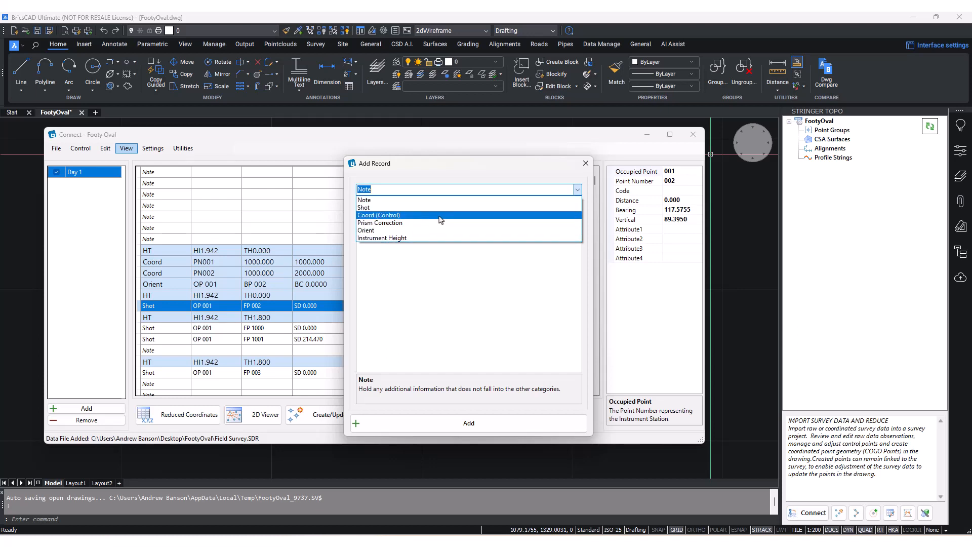
left_click(439, 284)
left_click(577, 192)
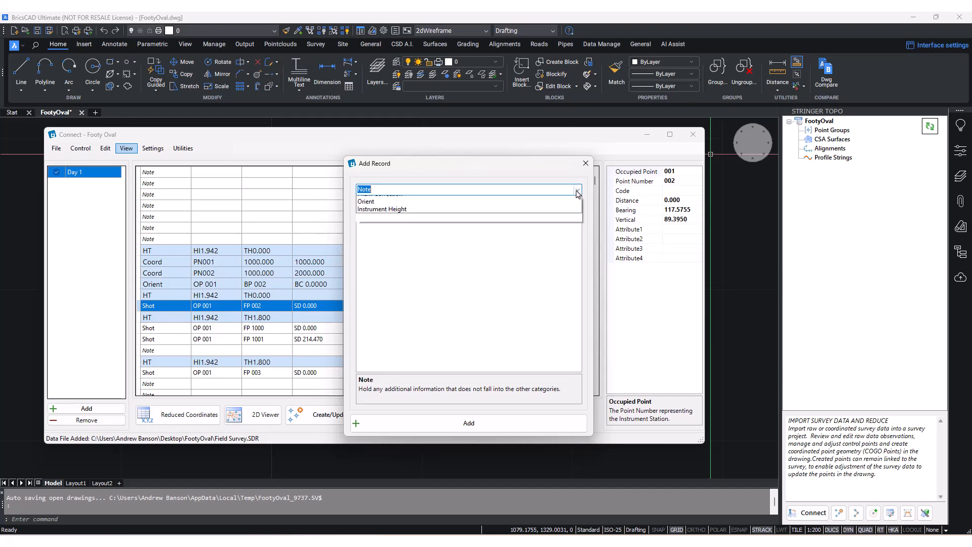
left_click(545, 215)
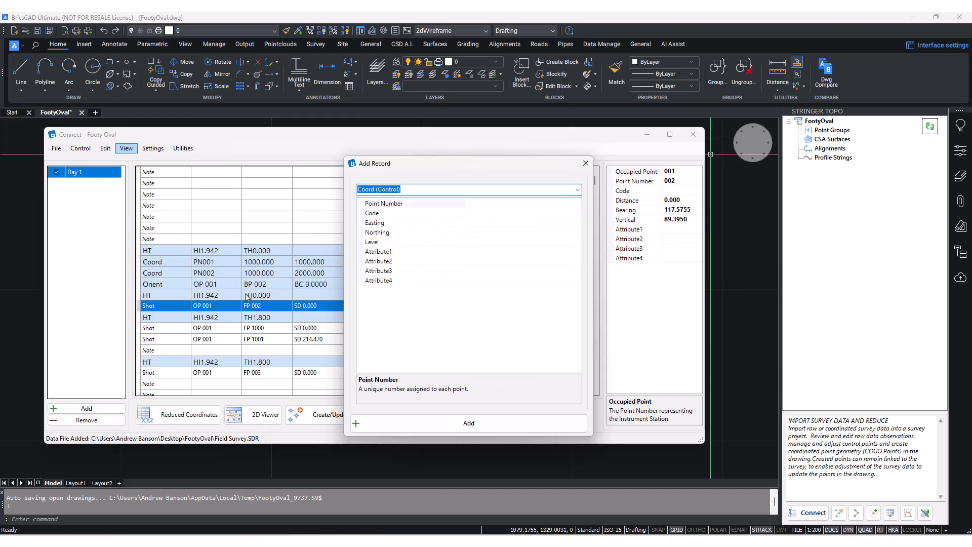
left_click(585, 163)
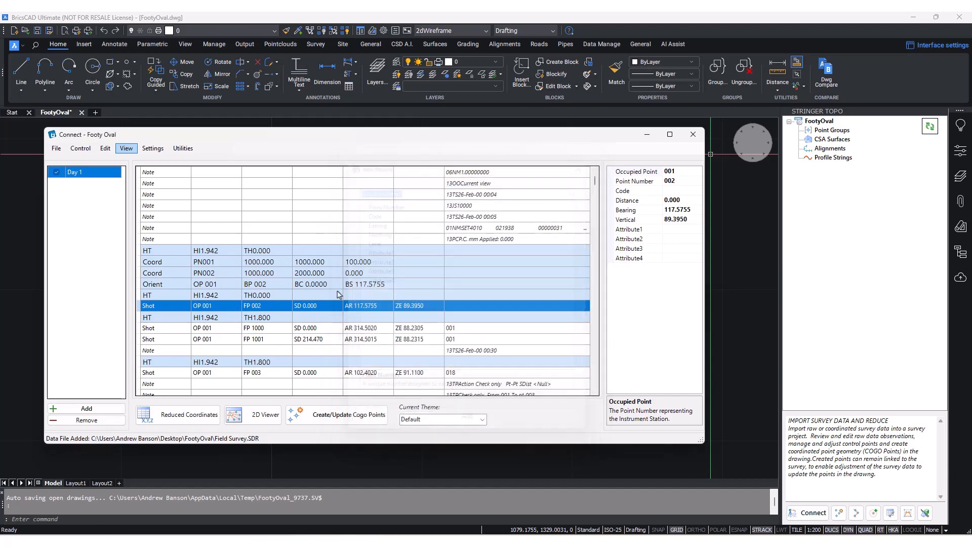
Inspect the HT record below the FP 002 shot and the properties of the Coord records for points 001 and 002.
left_click(251, 317)
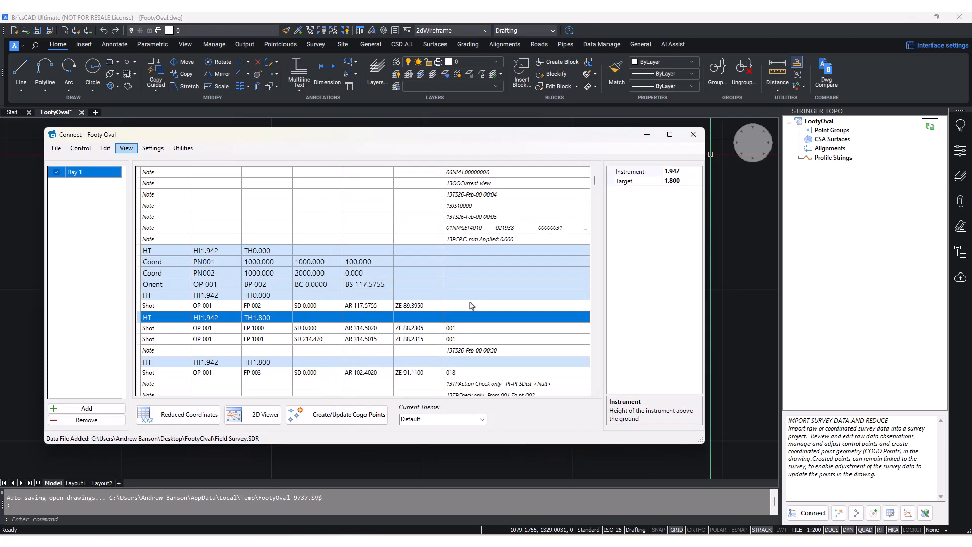
scroll(471, 306, "down", 10)
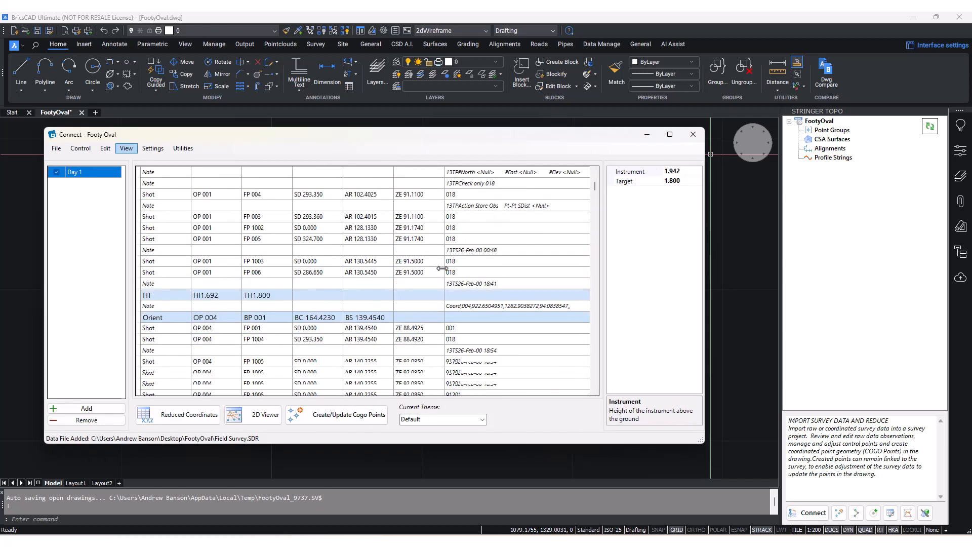
scroll(443, 269, "up", 15)
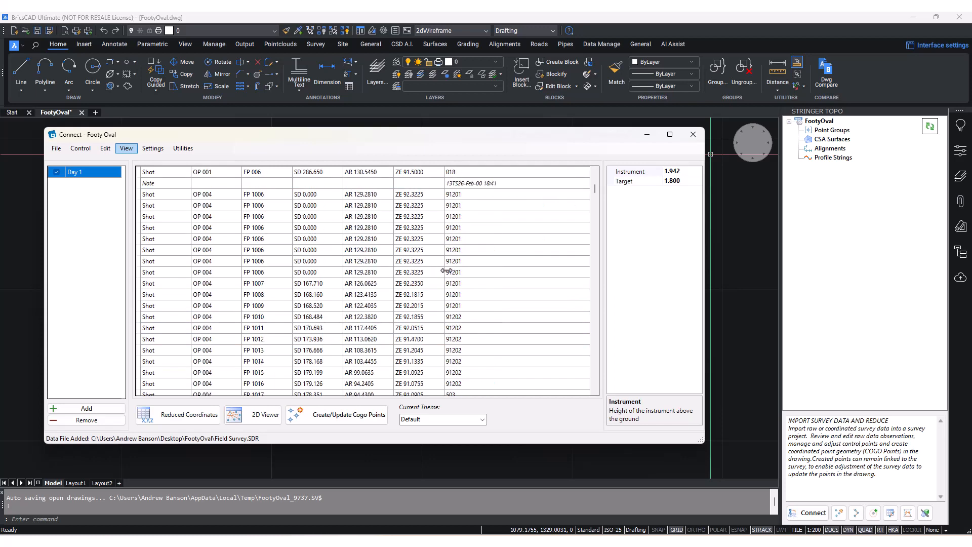
scroll(445, 271, "down", 1)
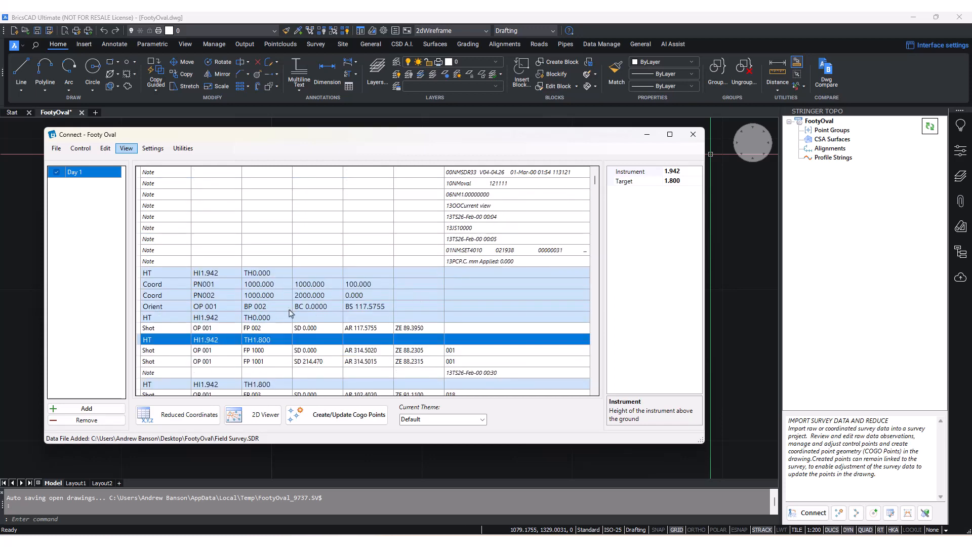
left_click(268, 284)
left_click(166, 296)
left_click(265, 285)
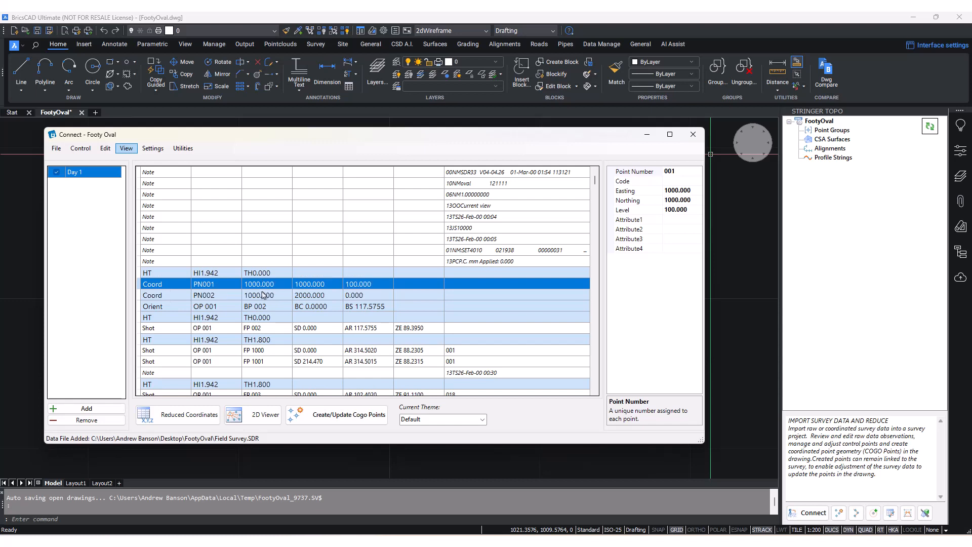
left_click(264, 297)
left_click(259, 285)
Open the Control Editor beside the survey records and review the methods for setting the selected control point 001.
left_click_drag(281, 128, 287, 117)
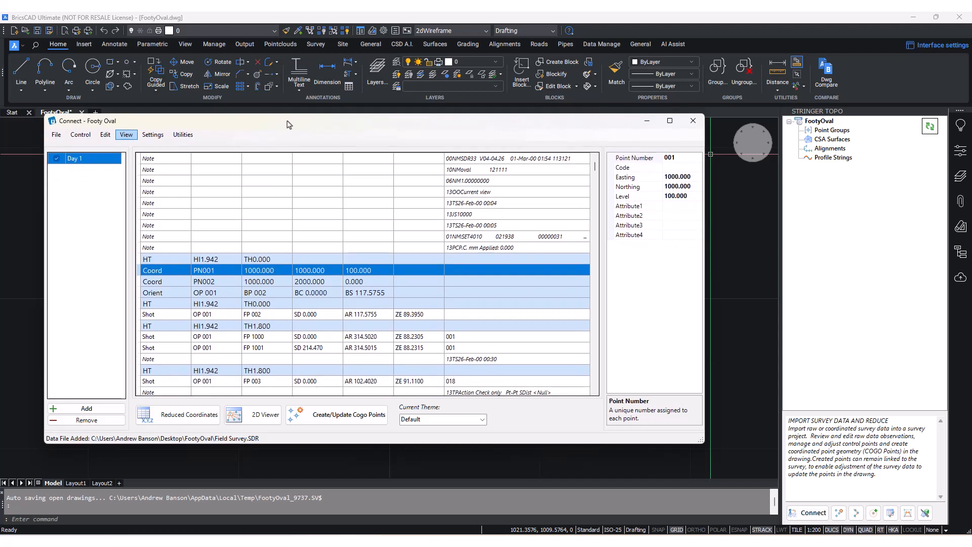
left_click_drag(207, 126, 198, 136)
left_click(74, 146)
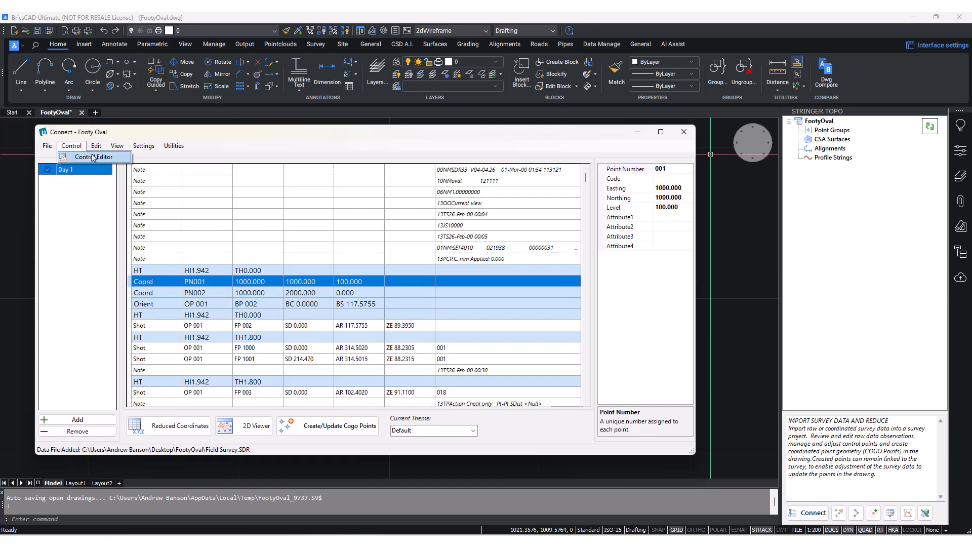
left_click(93, 157)
left_click_drag(536, 169, 525, 123)
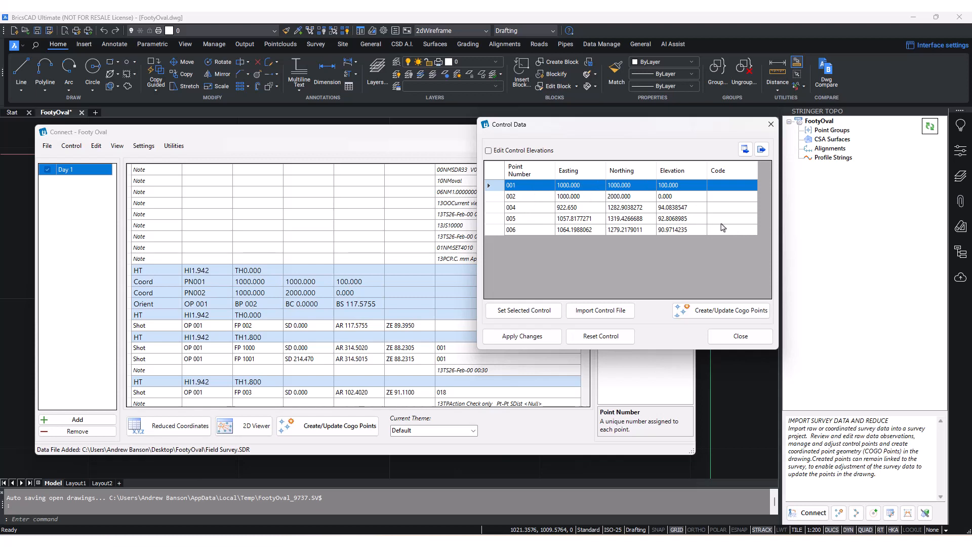
left_click(544, 313)
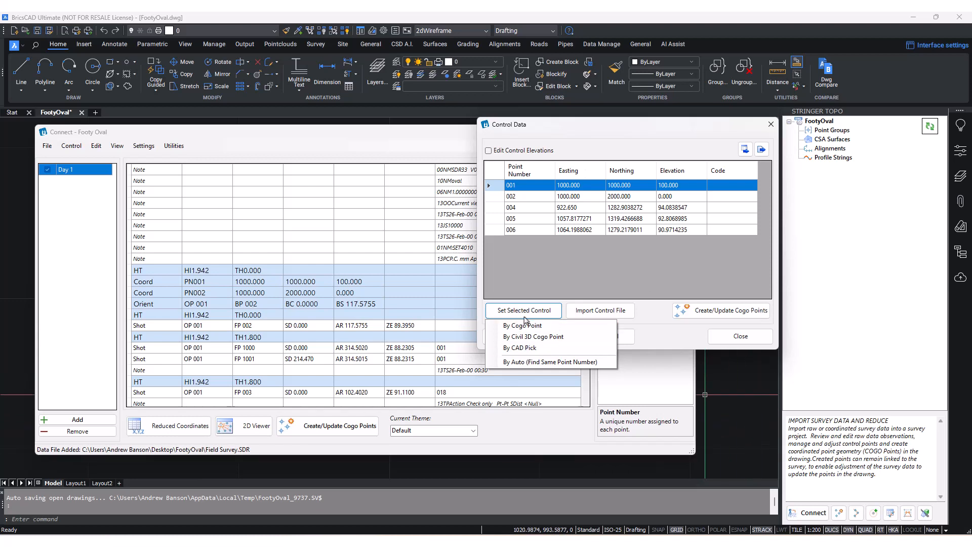
left_click(660, 325)
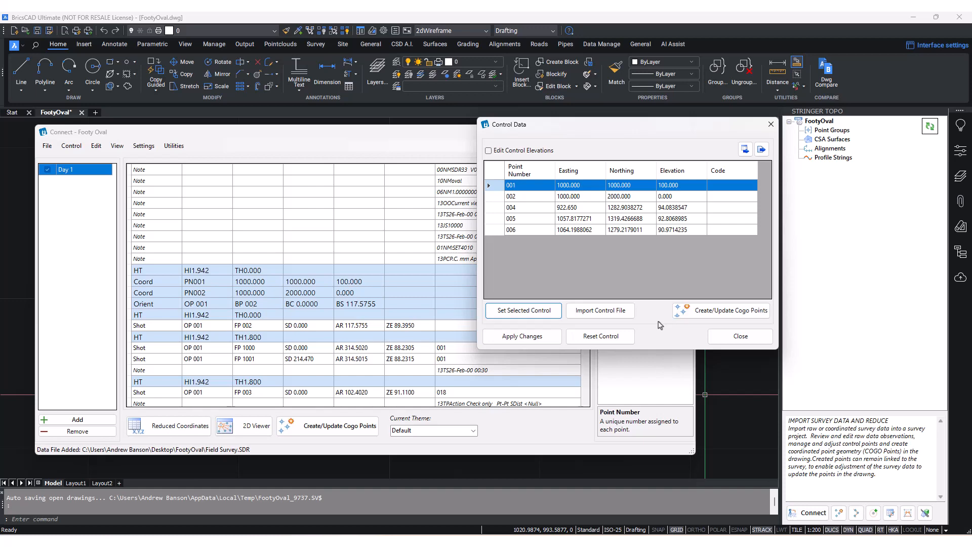
Import the control file Field Survey-Control Points.csv using the P,E,N,Z,D file format.
left_click(600, 310)
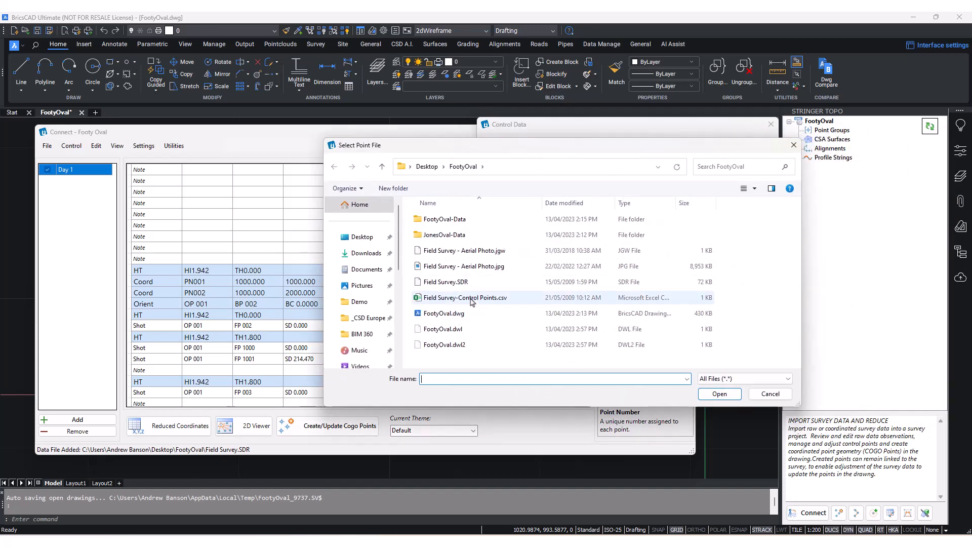
left_click(470, 300)
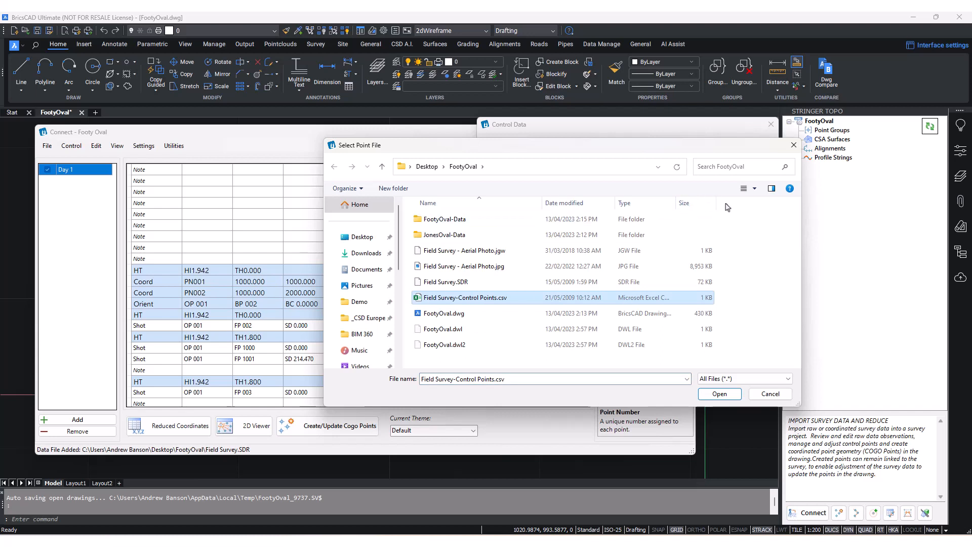
double_click(503, 300)
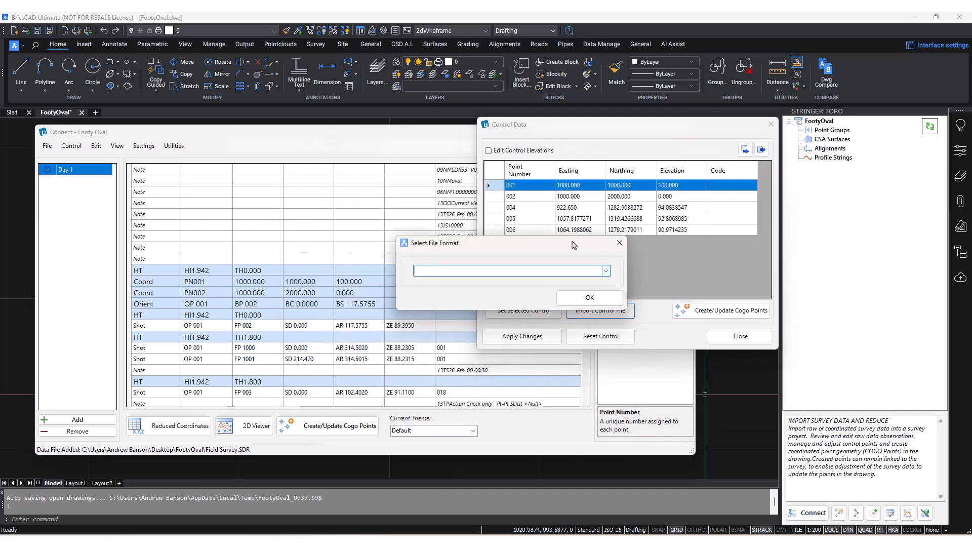
mouse_move(571, 242)
left_mouse_down()
mouse_move(595, 238)
mouse_move(573, 246)
left_mouse_up()
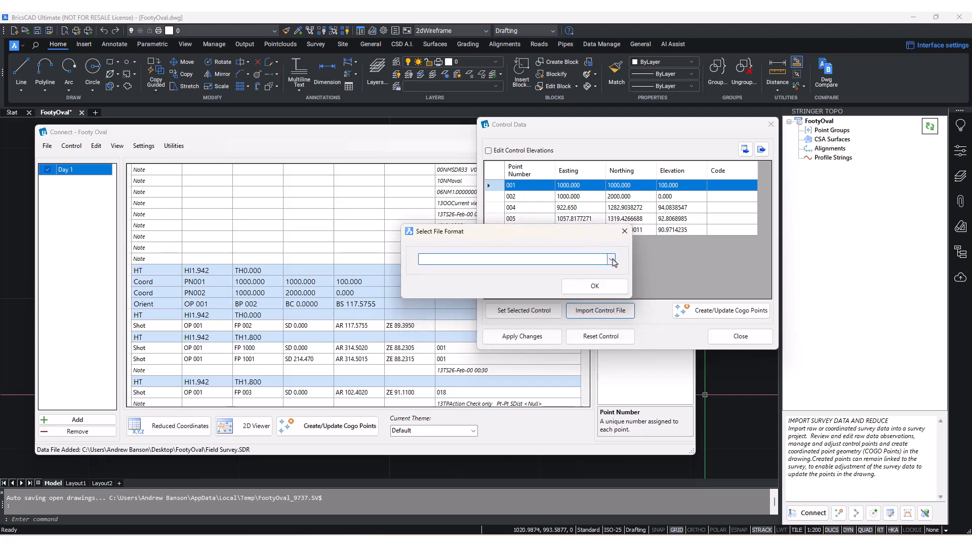
left_click(612, 260)
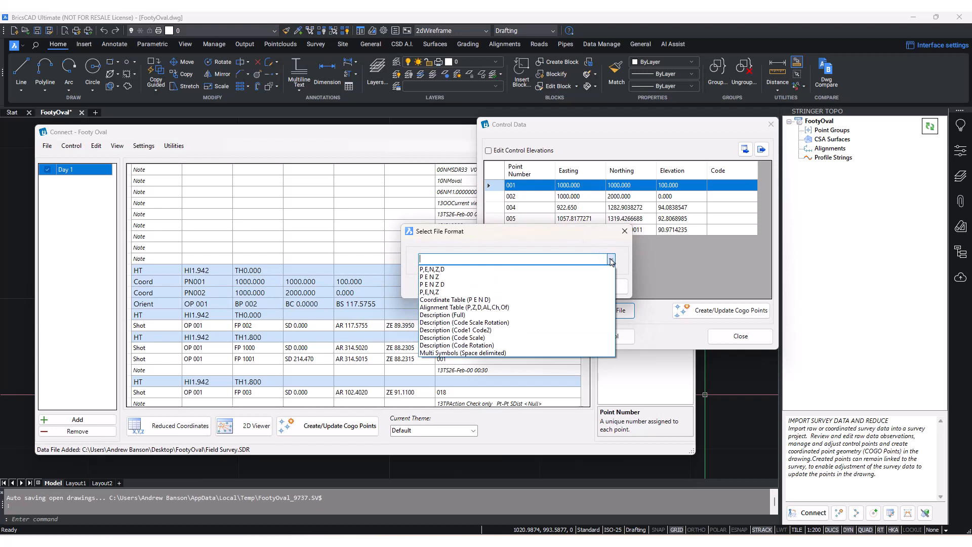
left_click(476, 270)
left_click(462, 260)
left_click_drag(424, 259, 463, 260)
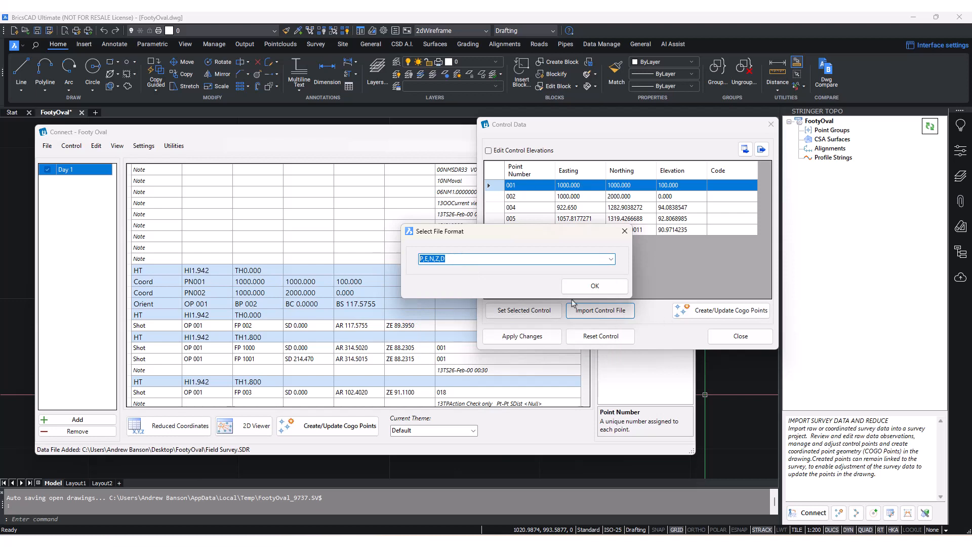
left_click(594, 286)
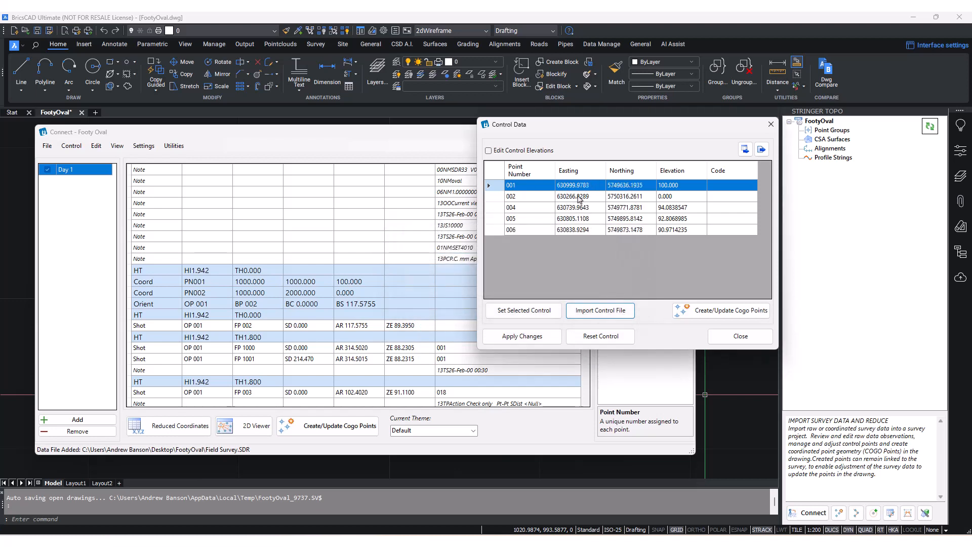
Compare the imported coordinates of control points 001, 002, 004, 005 and 006 with their matching Coord records in the survey data.
left_click(589, 197)
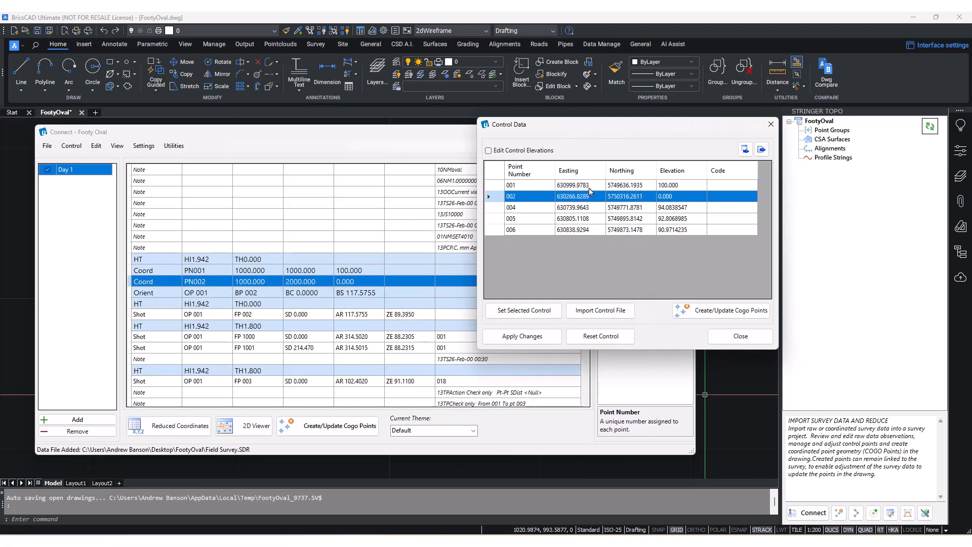
left_click(590, 188)
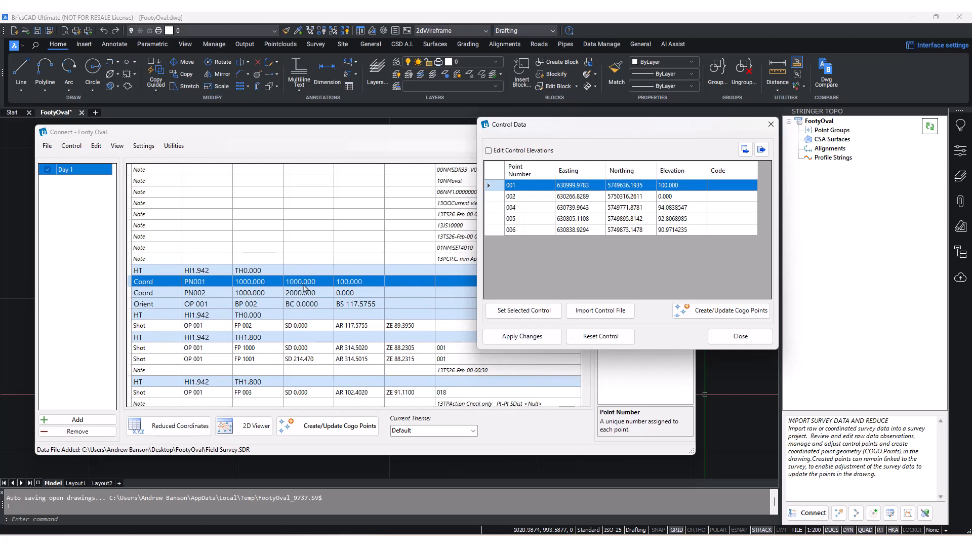
left_click(546, 219)
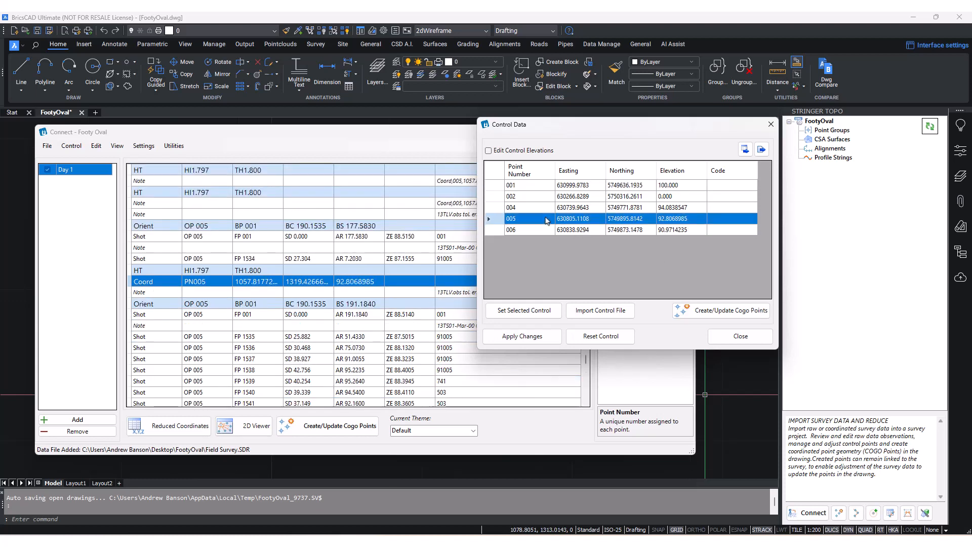
left_click(544, 207)
left_click(541, 197)
left_click(537, 186)
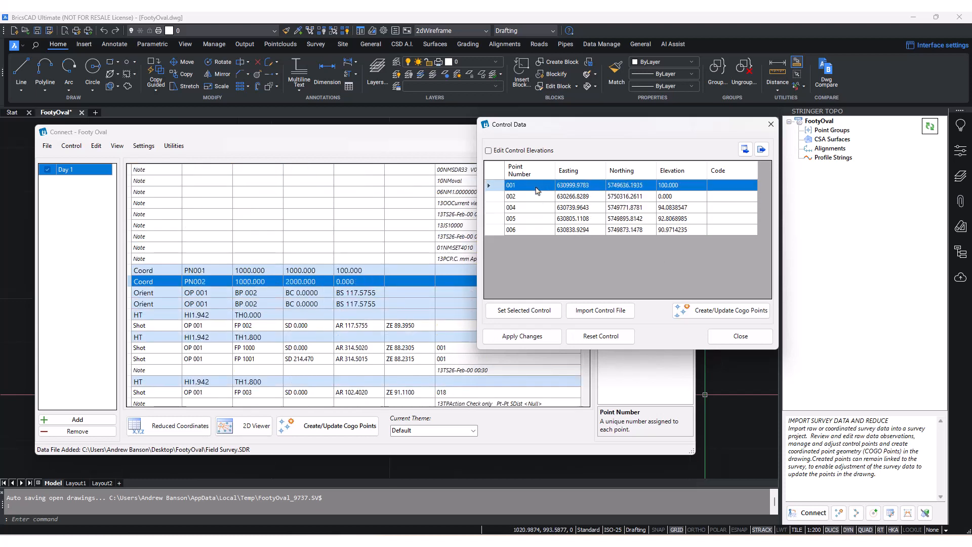
left_click(539, 196)
left_click(537, 208)
left_click(534, 221)
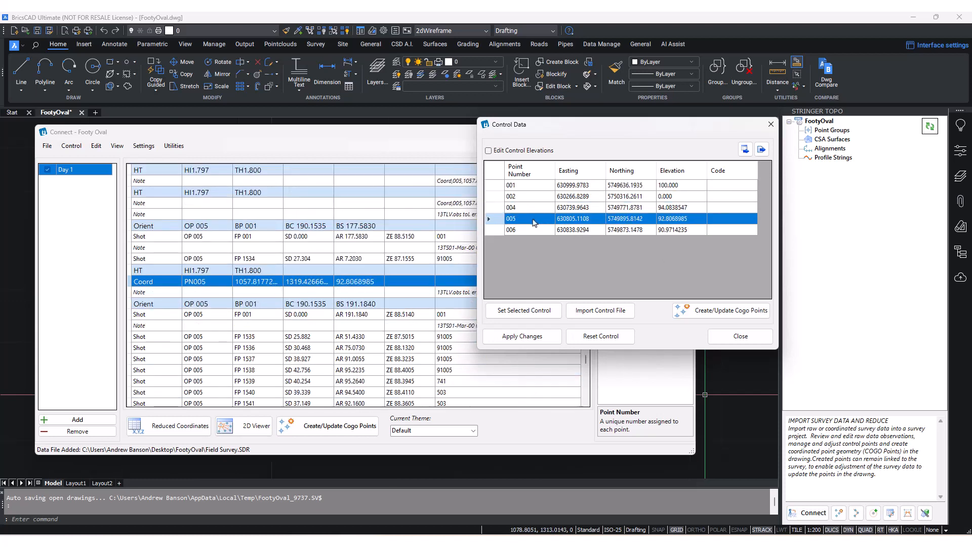
left_click(531, 231)
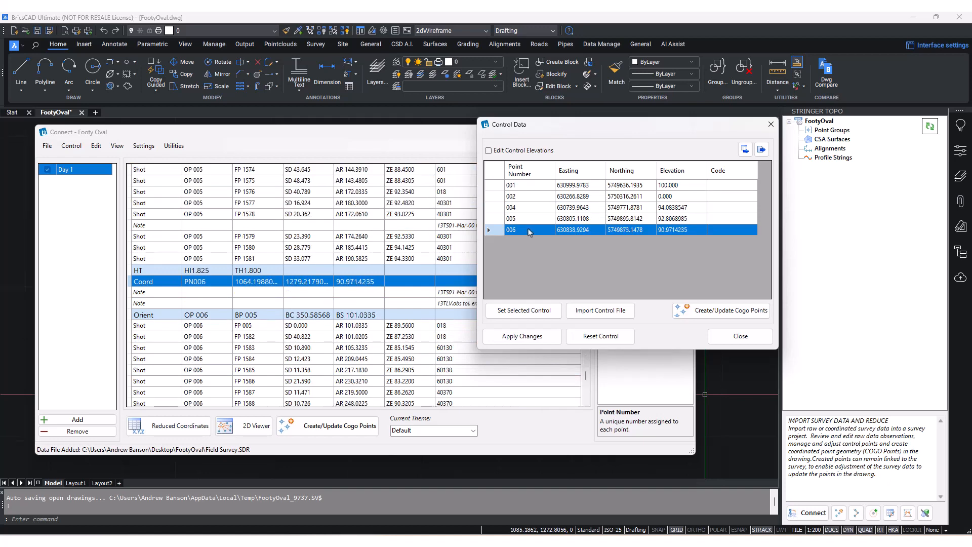
left_click(530, 220)
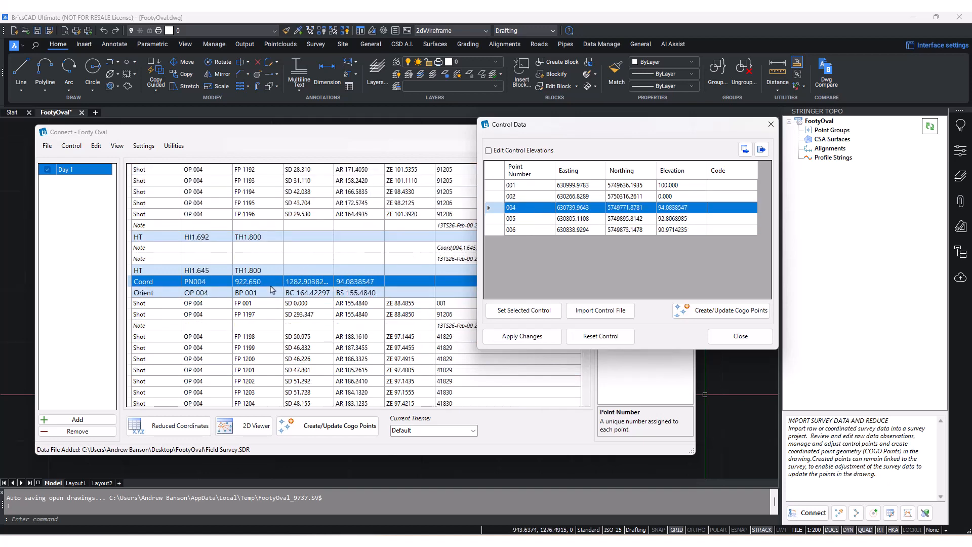
left_click(543, 196)
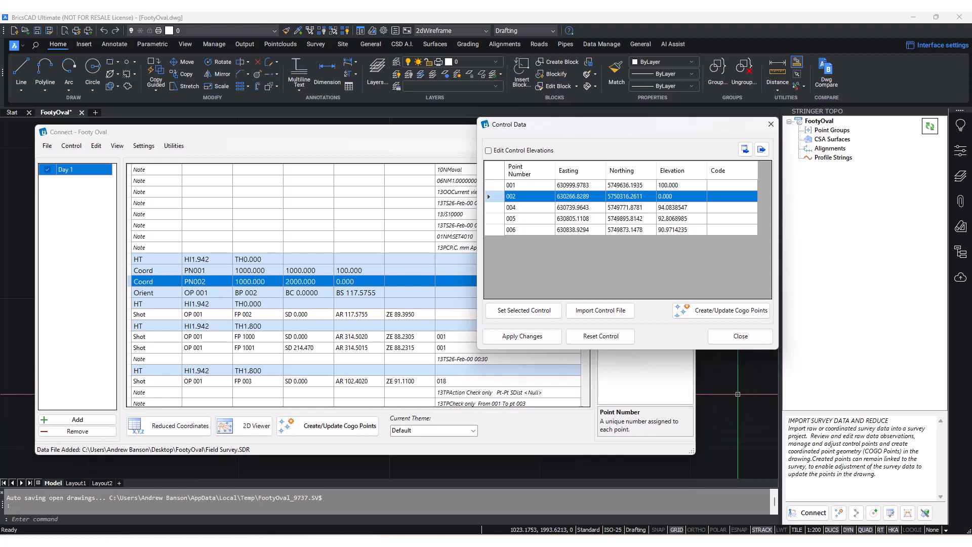
Apply the imported control coordinates to the Coord records in the survey data.
left_click(542, 338)
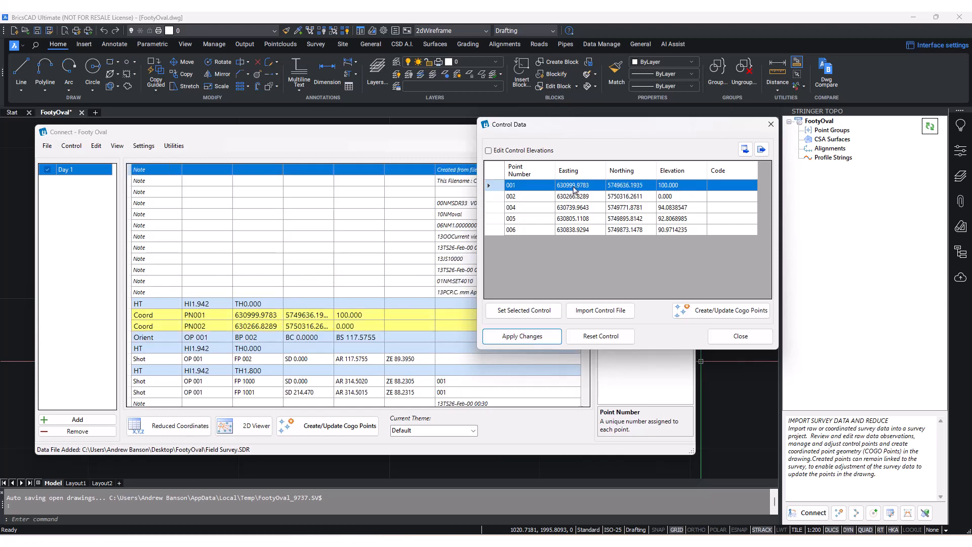
Examine the updated Coord records for points 001, 002 and 004 in the Day 1 survey data beside the control table.
scroll(221, 311, "down", 5)
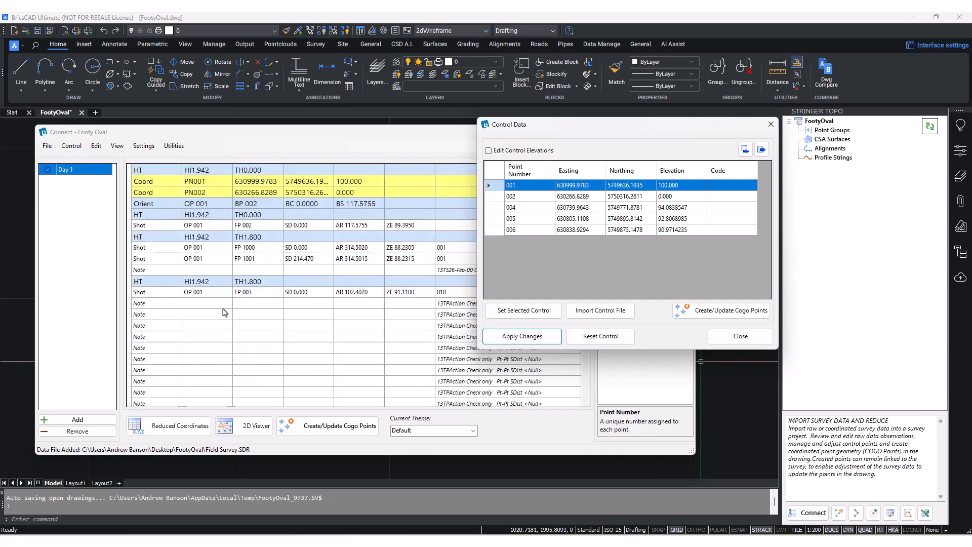
scroll(224, 313, "up", 5)
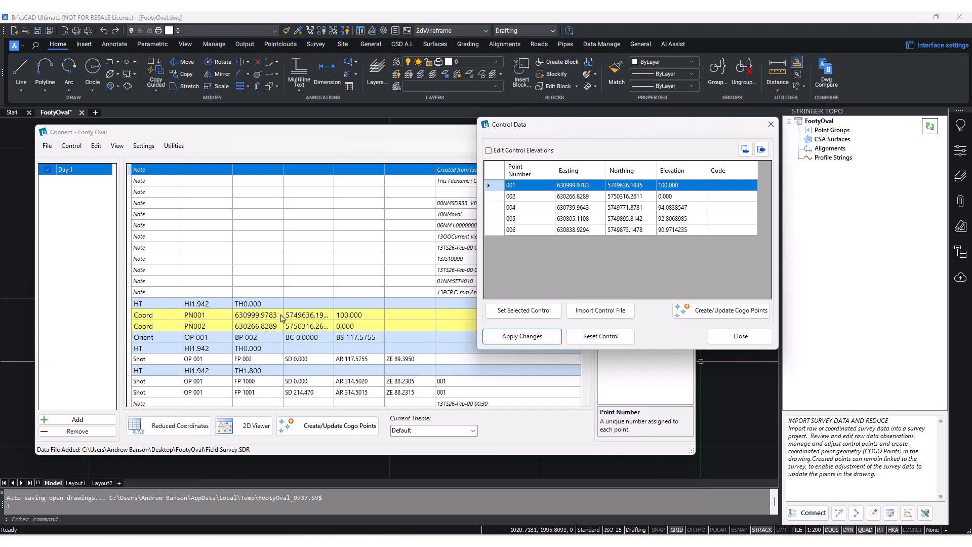
left_click_drag(658, 129, 836, 215)
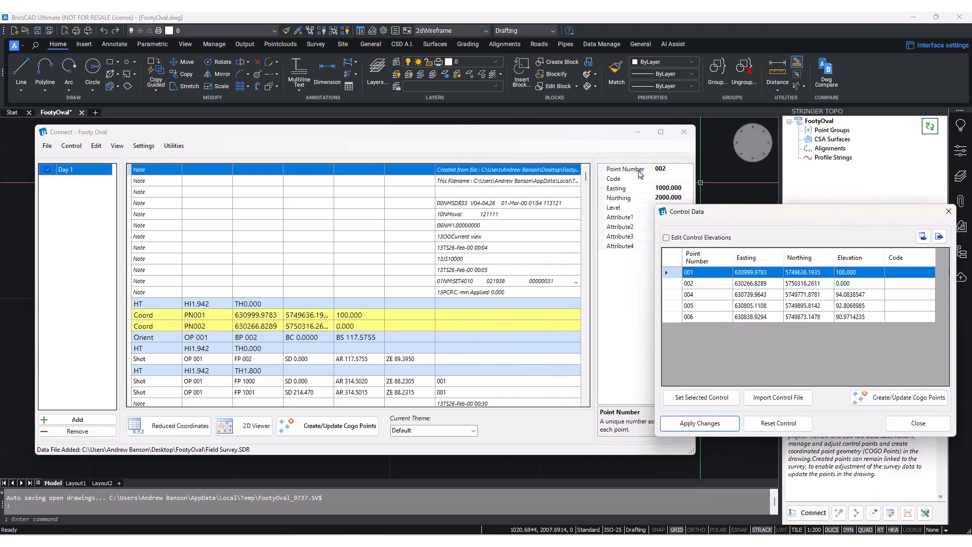
left_click_drag(542, 134, 500, 119)
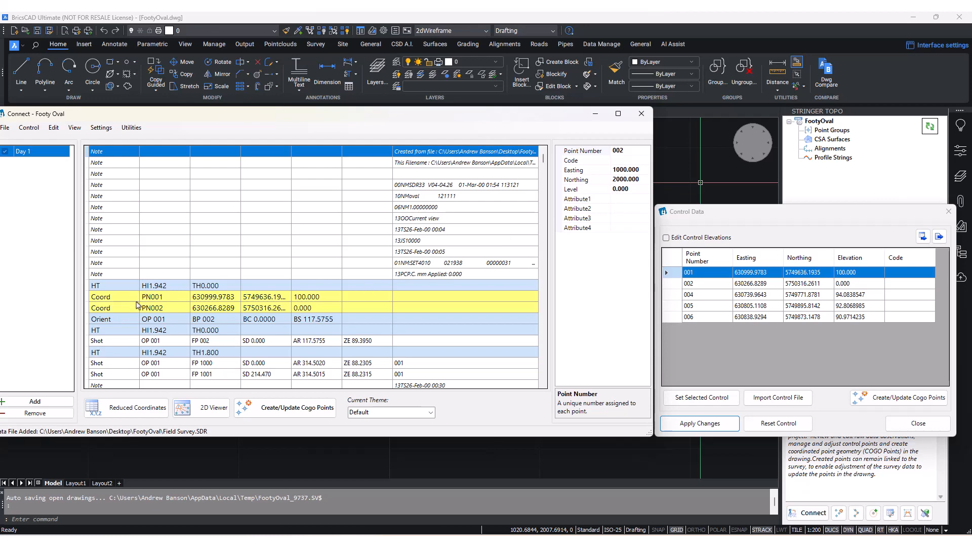
left_click(308, 308)
scroll(304, 308, "down", 10)
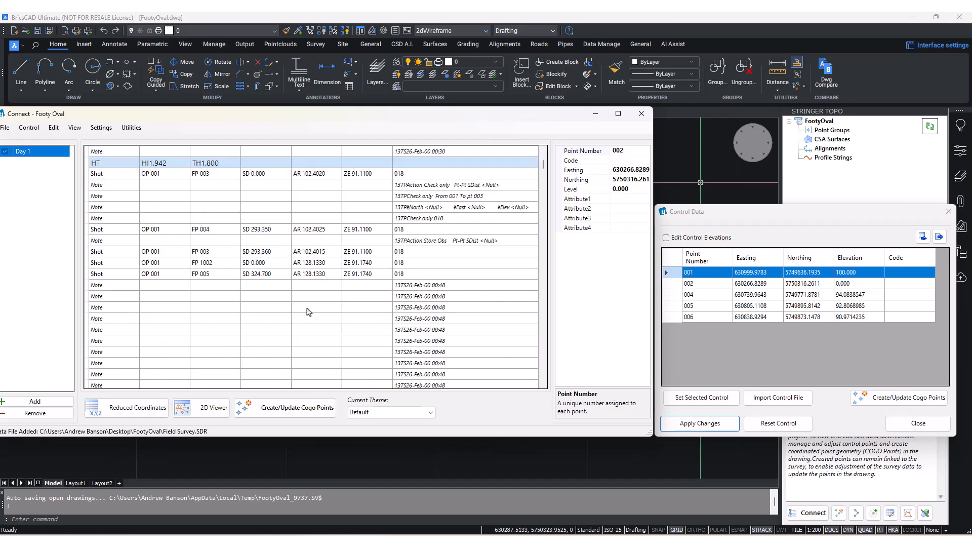
scroll(540, 217, "down", 10)
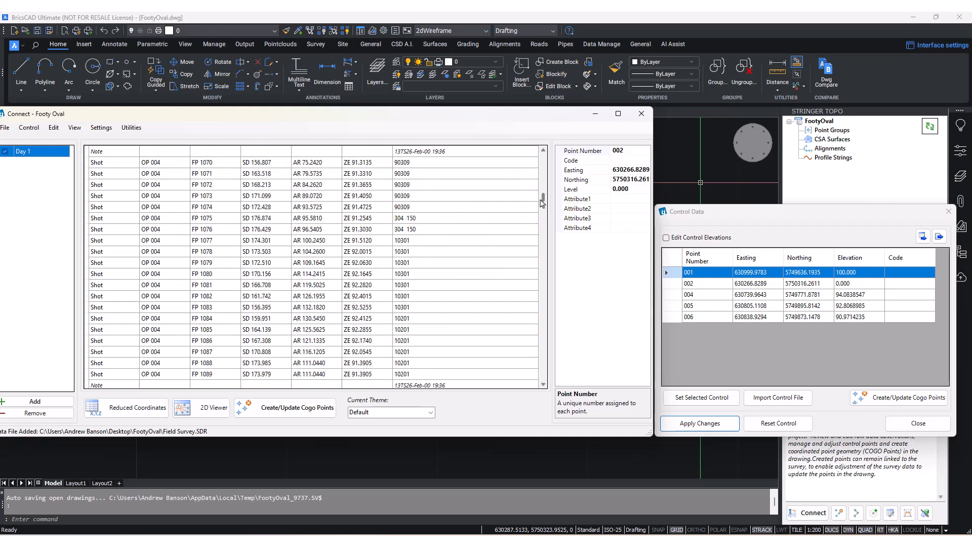
scroll(540, 223, "down", 10)
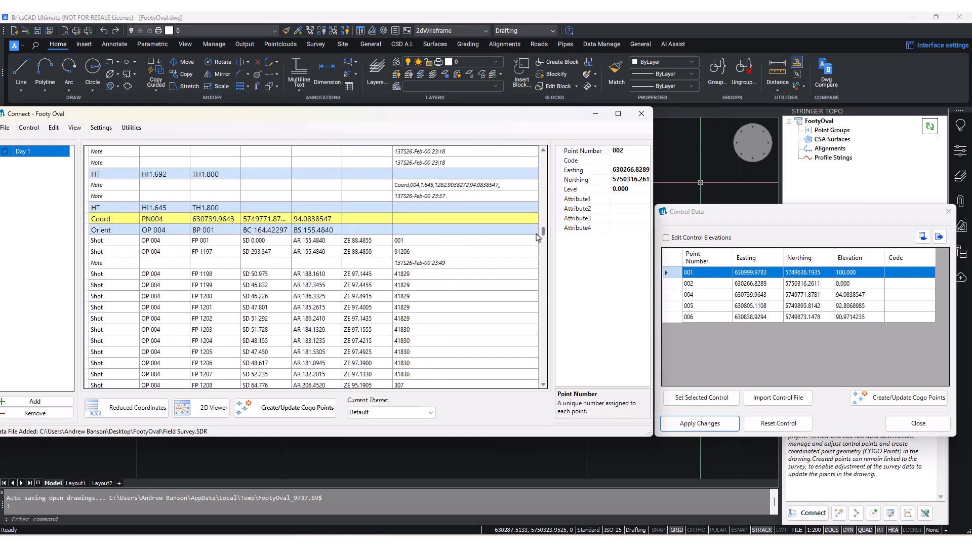
left_click_drag(536, 233, 555, 153)
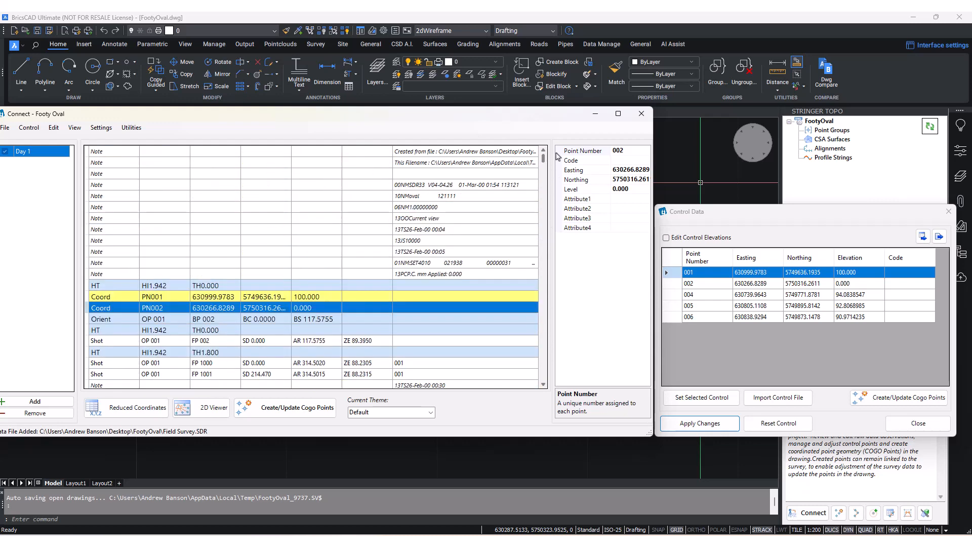
Review the record options, including Reset Item, for the individual Coord records of points 001 and 002.
right_click(267, 300)
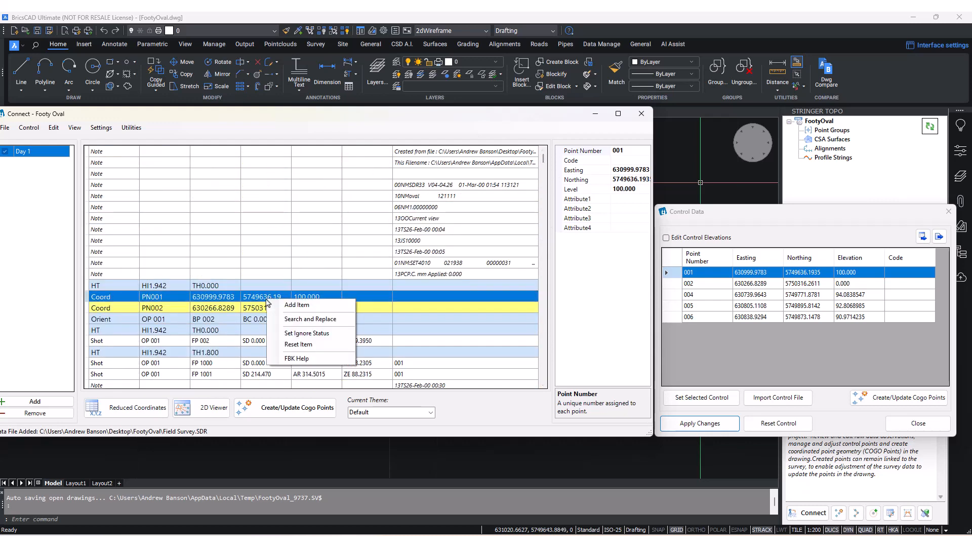
left_click(250, 321)
left_click(253, 310)
right_click(253, 308)
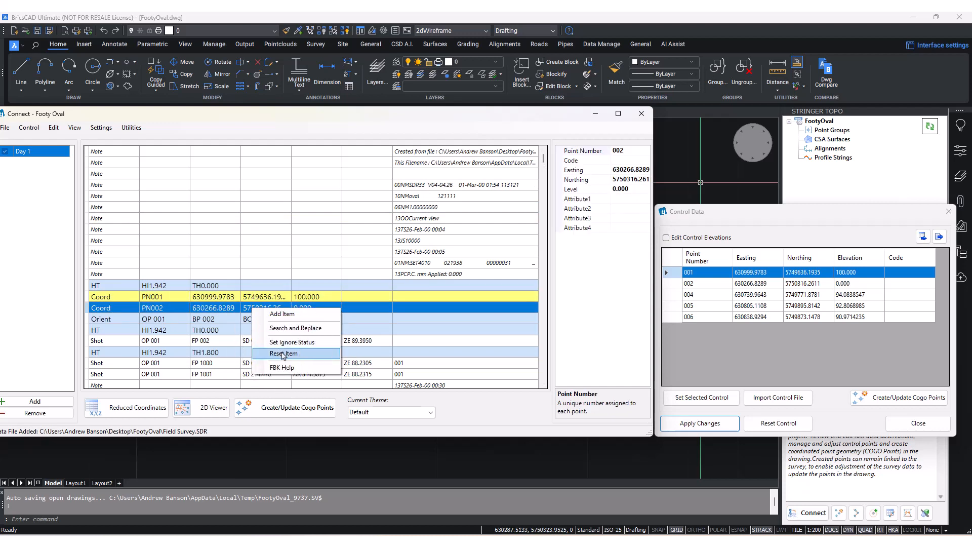
left_click(207, 308)
Review the Reset Control option and the other control data commands available for the project's control points.
left_click_drag(730, 217, 501, 179)
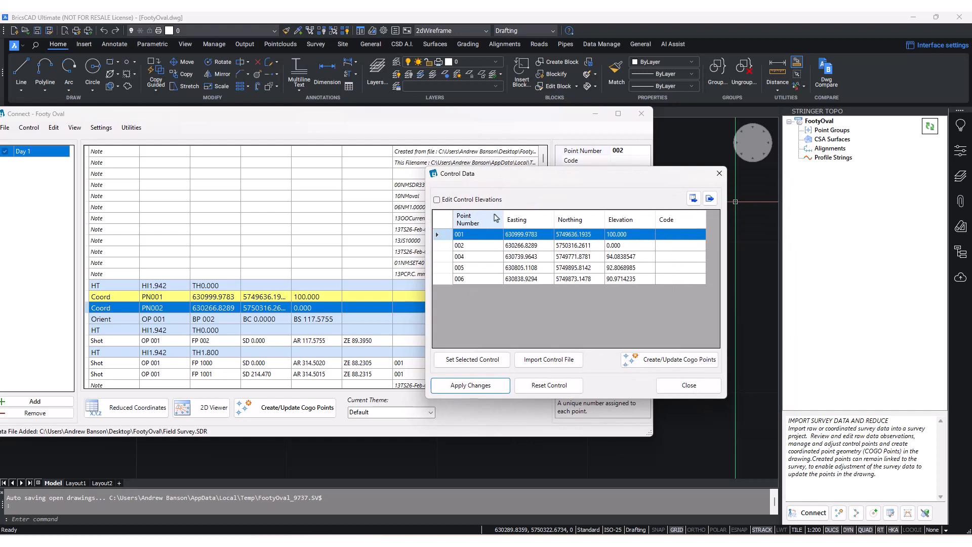
left_click(552, 391)
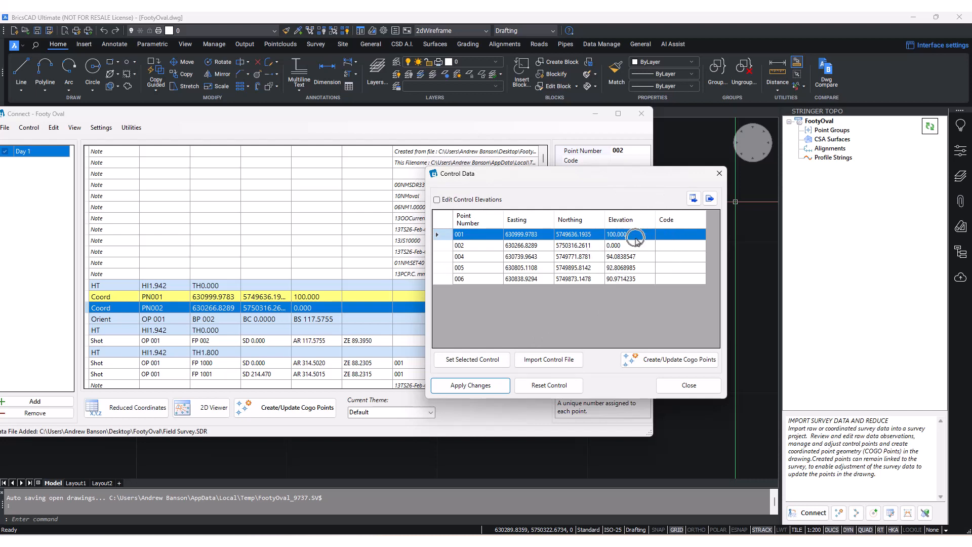
left_click_drag(650, 180, 614, 147)
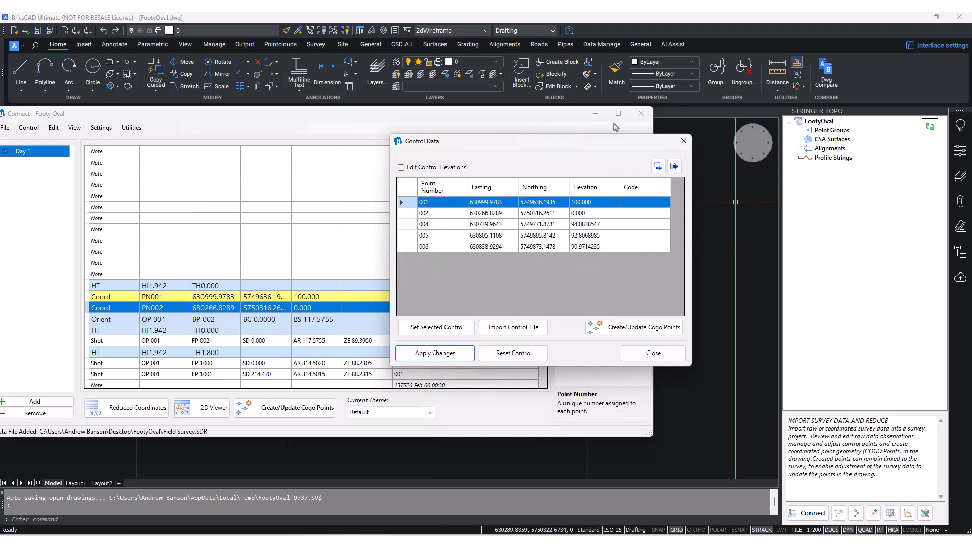
left_click(659, 331)
left_click(657, 324)
left_click_drag(521, 142, 516, 179)
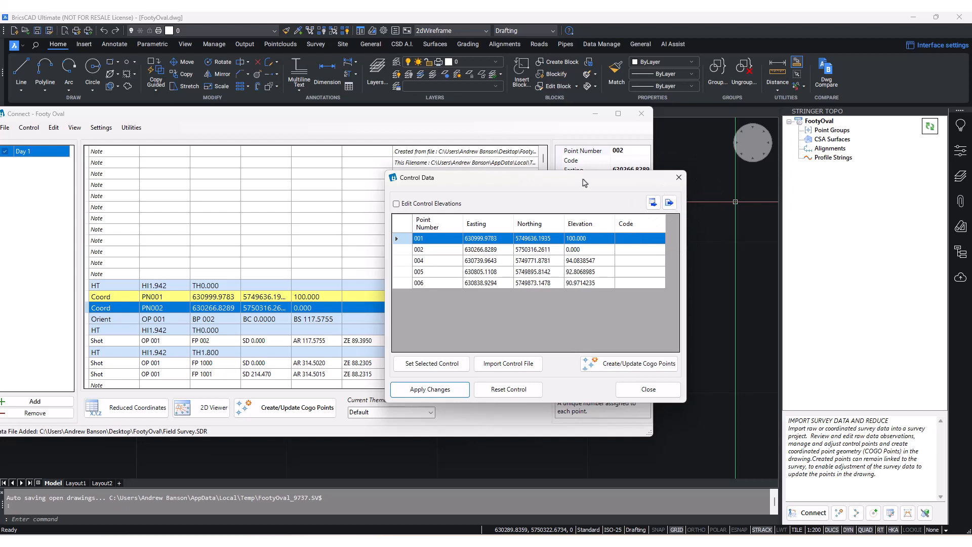
left_click_drag(582, 178, 645, 160)
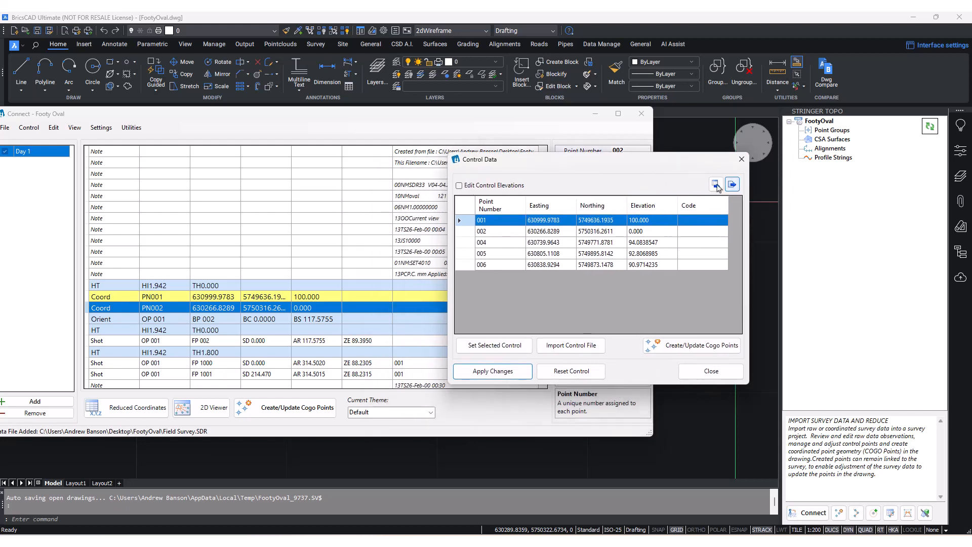
Close the Control Data editor and look through the Day 1 survey records.
left_click(711, 371)
left_click_drag(365, 113, 541, 143)
scroll(516, 219, "down", 15)
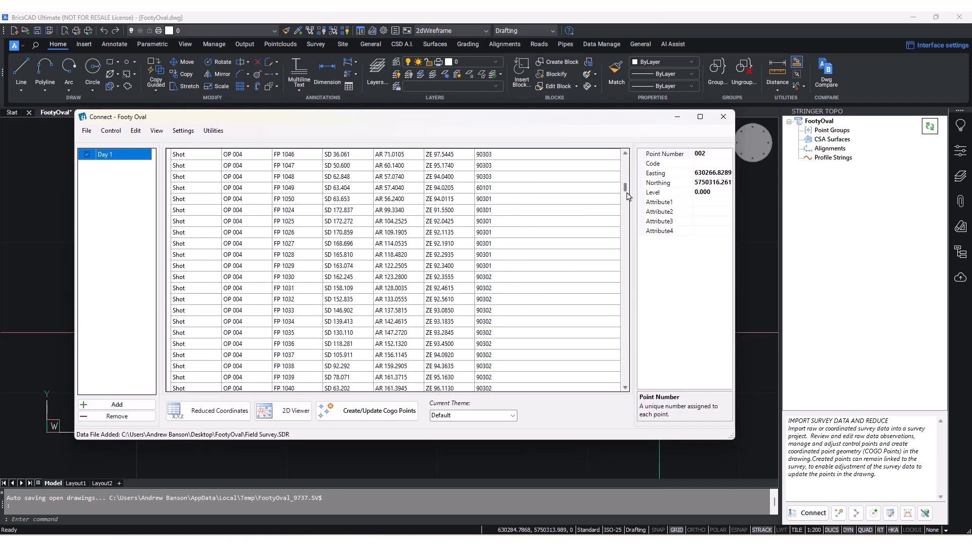
scroll(619, 179, "up", 15)
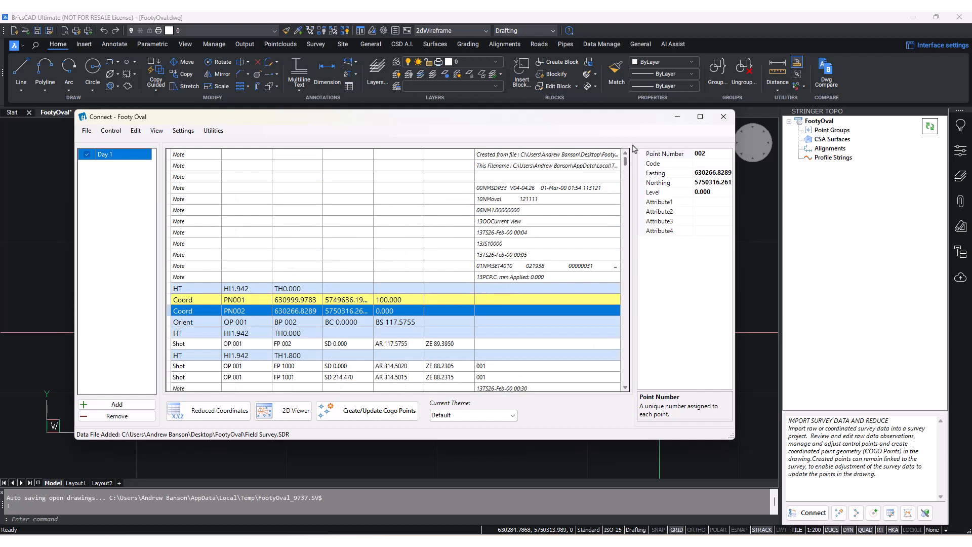
left_click_drag(622, 124, 623, 136)
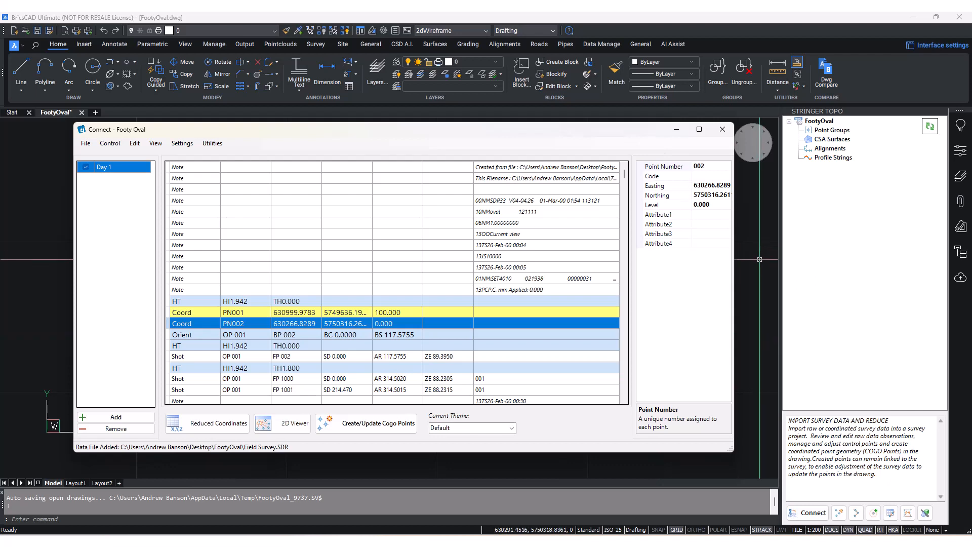
Display the reduced survey in the 2D Viewer and look over its full extent.
key("ctrl")
left_click(290, 428)
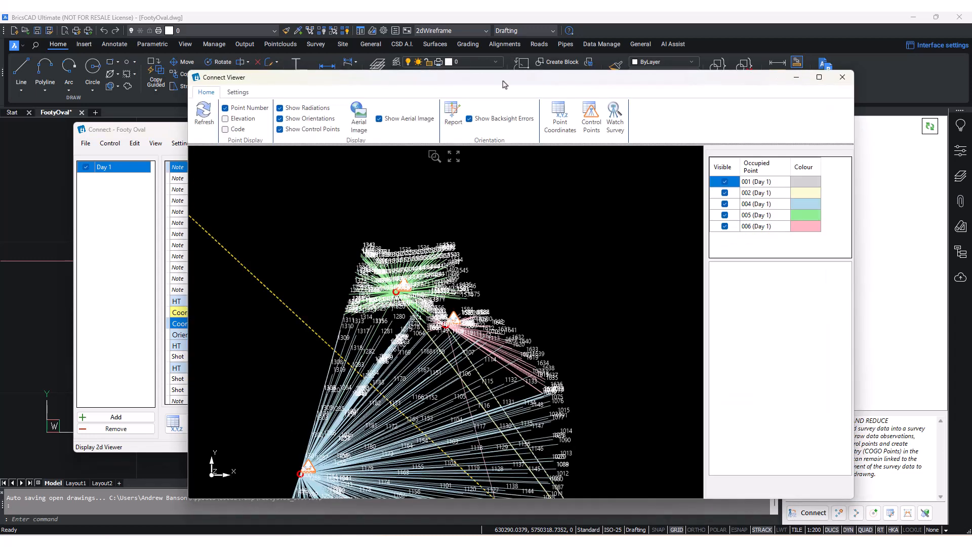
left_click_drag(510, 85, 604, 56)
scroll(622, 200, "down", 4)
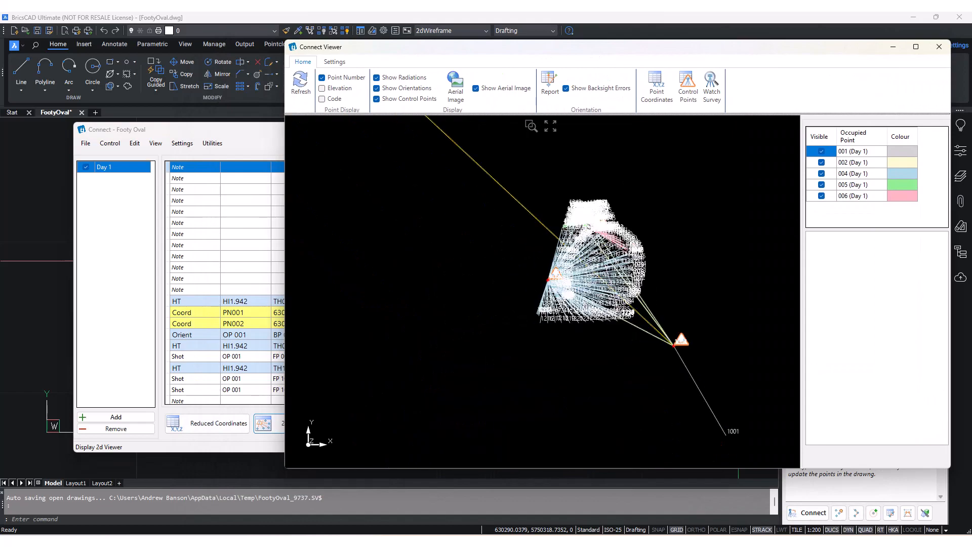
scroll(604, 274, "up", 6)
scroll(570, 241, "down", 2)
scroll(532, 127, "down", 3)
scroll(531, 126, "up", 5)
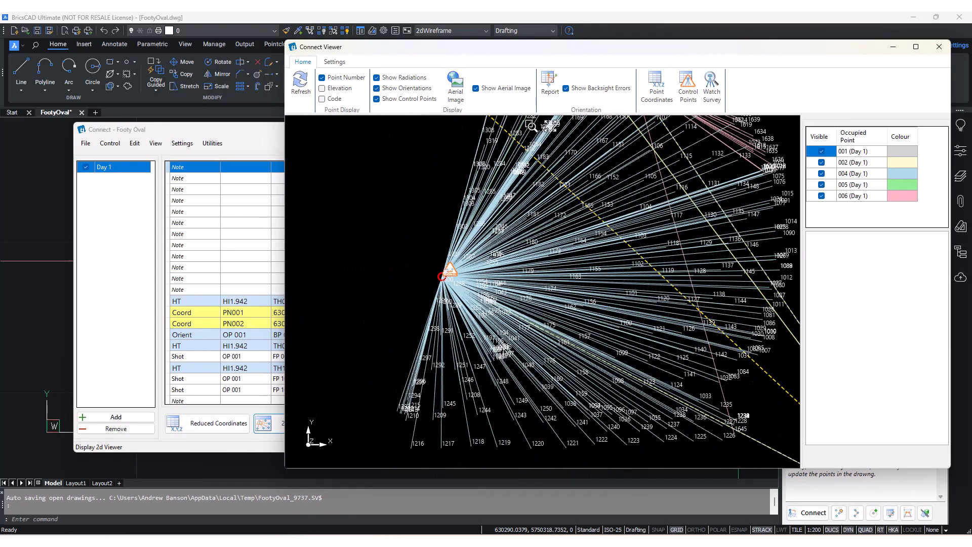
Examine the colour-coded radiations and control markers around occupied points 004, 005 and 006 in the viewer.
middle_click_drag(495, 255, 508, 303)
scroll(484, 329, "up", 3)
key("ctrl")
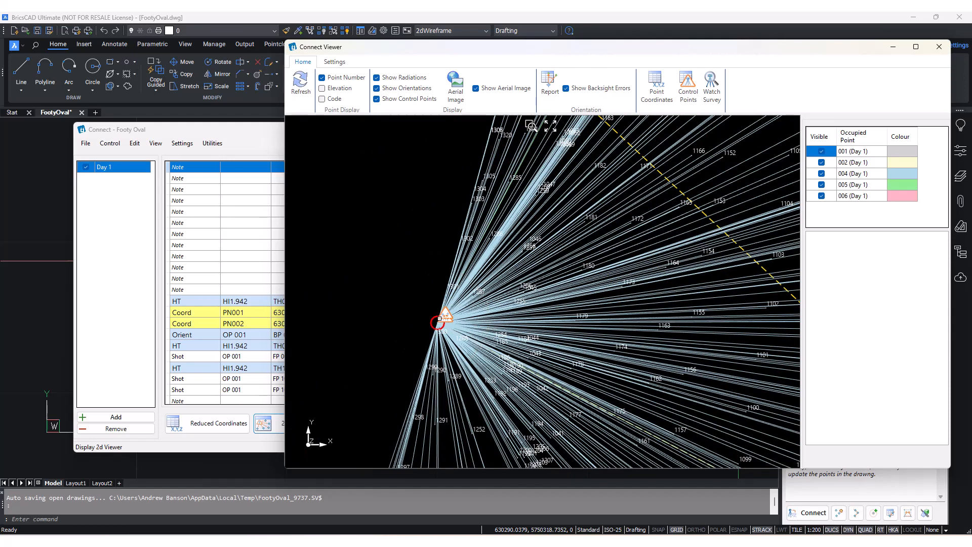
scroll(438, 318, "down", 3)
middle_click_drag(471, 320, 471, 299)
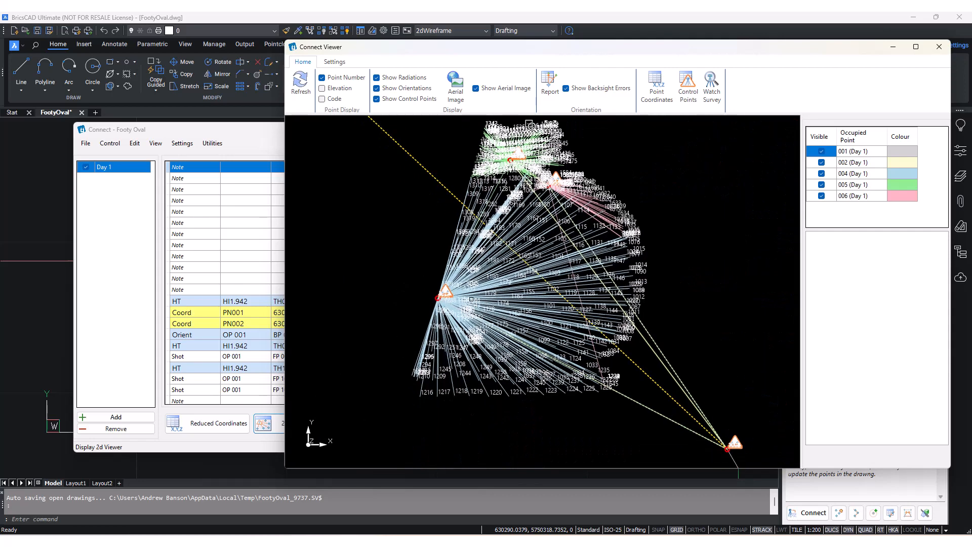
scroll(530, 125, "up", 5)
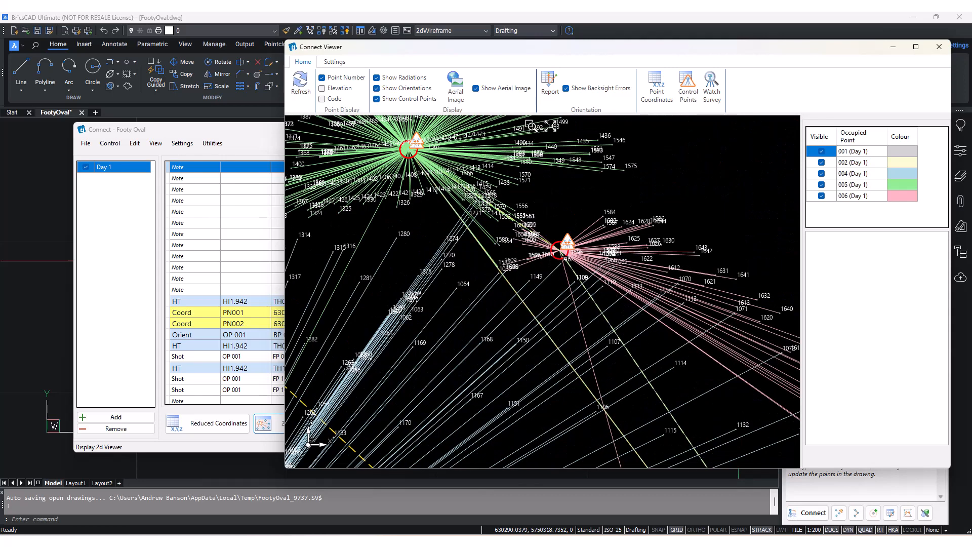
middle_click_drag(467, 201, 505, 260)
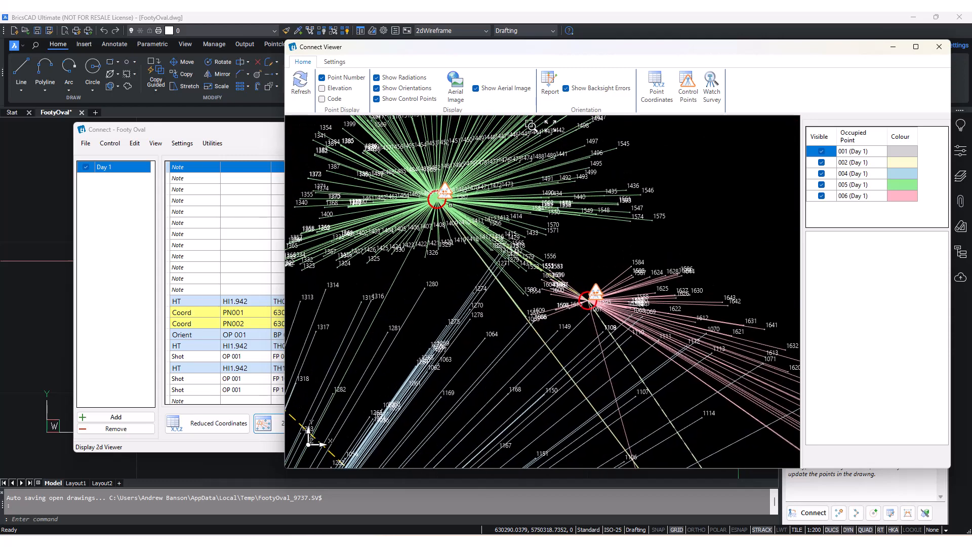
scroll(451, 205, "down", 5)
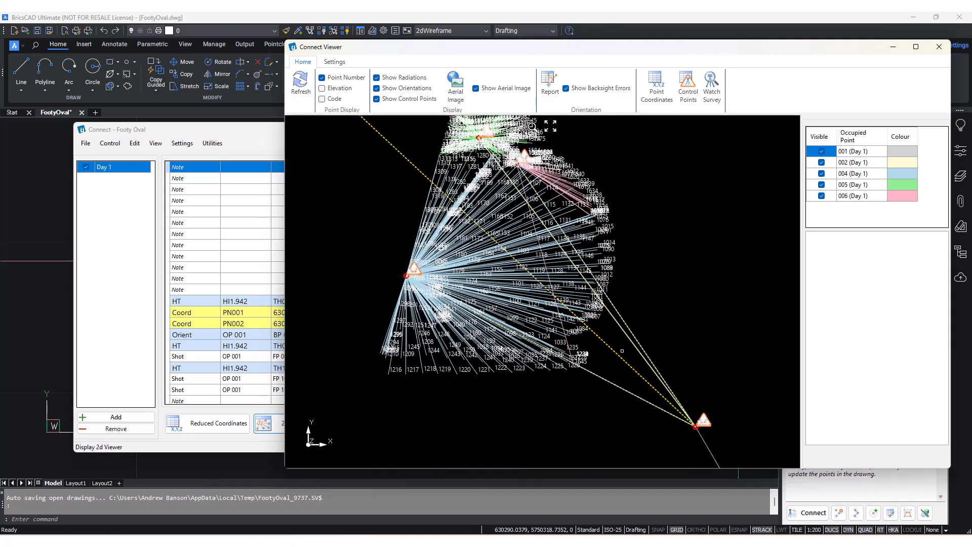
scroll(672, 351, "up", 2)
scroll(610, 345, "down", 4)
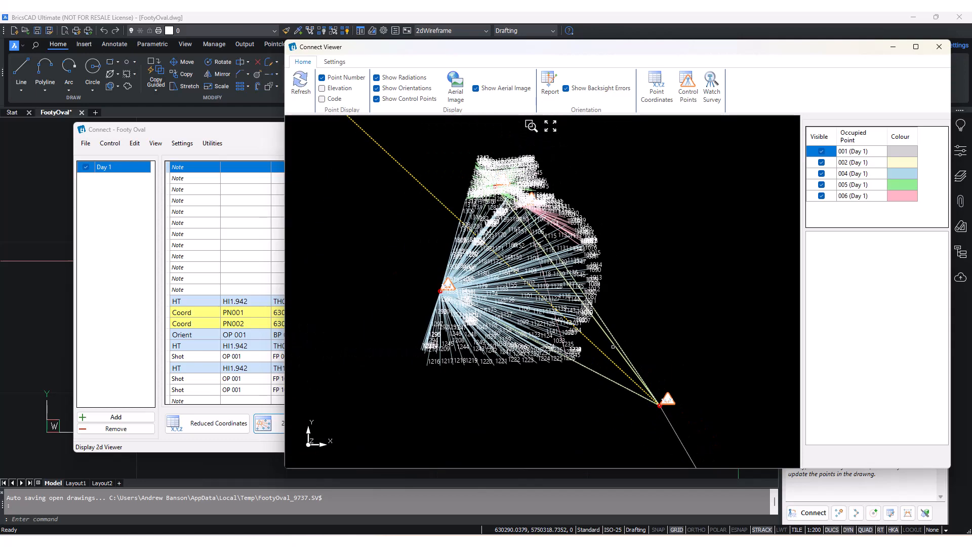
middle_click_drag(536, 293, 540, 315)
scroll(540, 316, "up", 4)
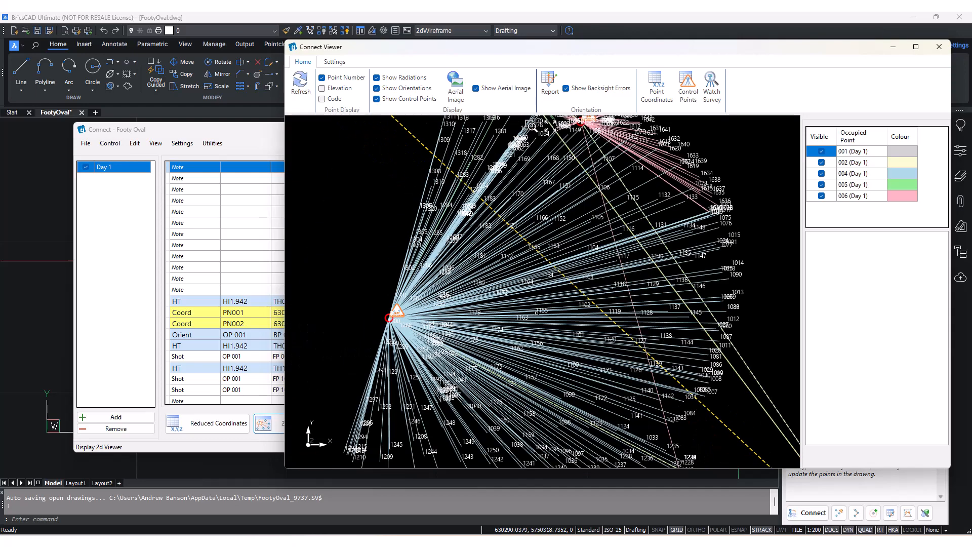
middle_click_drag(387, 326, 341, 319)
scroll(537, 313, "down", 3)
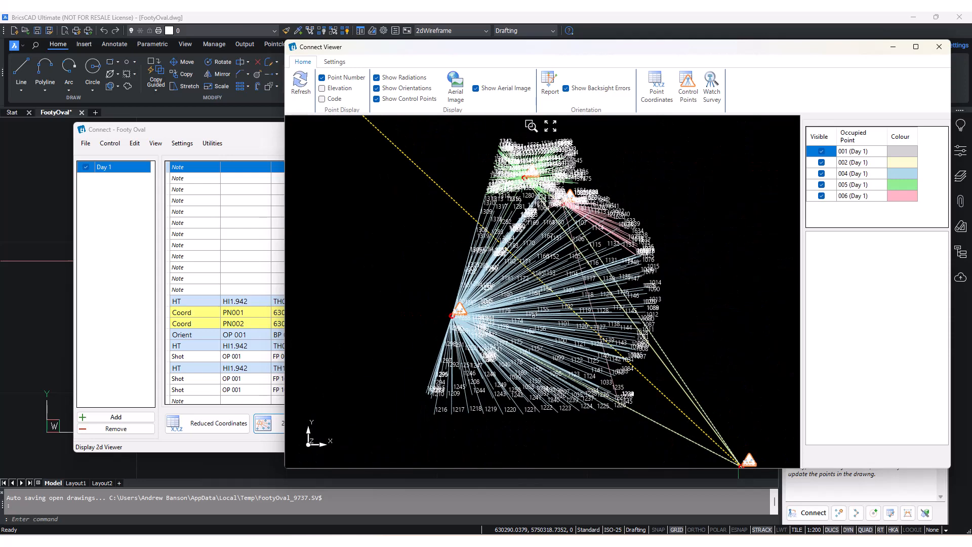
Inspect the control markers, red circle and orientation lines around control point 001 at close range.
middle_click_drag(536, 312, 524, 232)
scroll(751, 384, "up", 5)
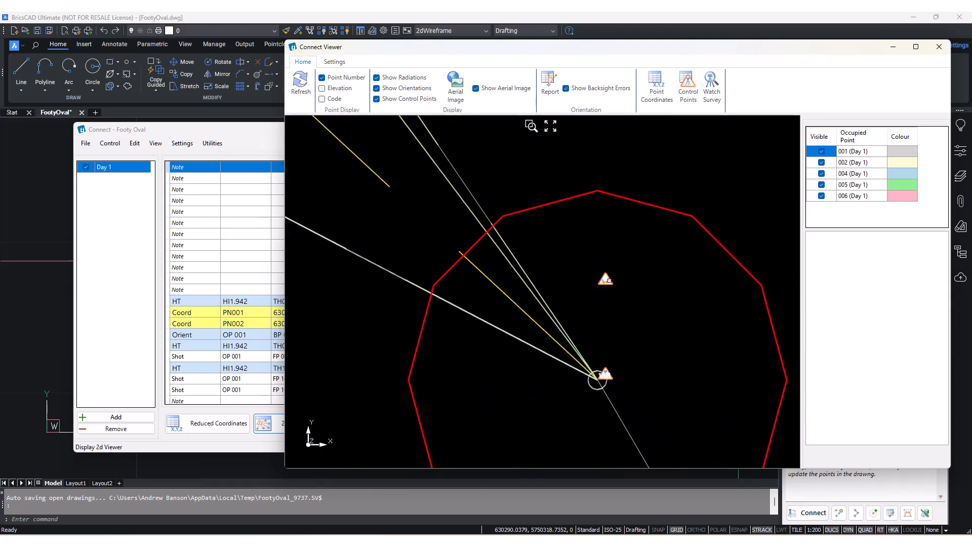
key("ctrl")
key("ctrl")
key("ctrl")
key("ctrl")
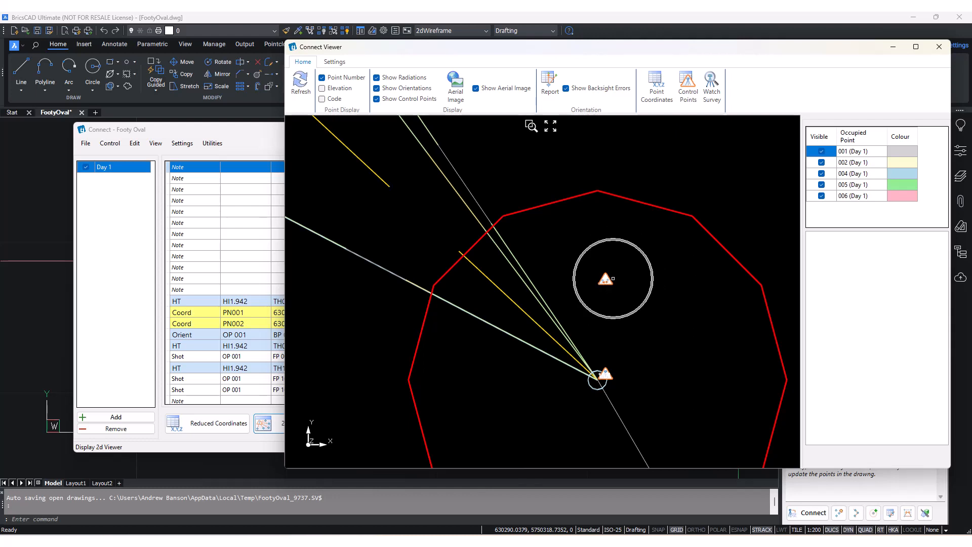
scroll(613, 279, "down", 5)
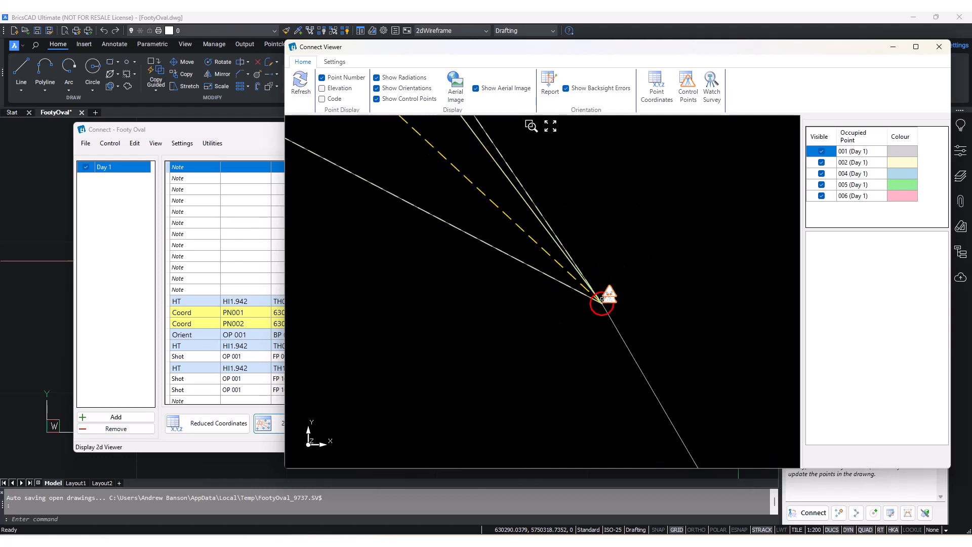
scroll(602, 243, "up", 3)
key("ctrl")
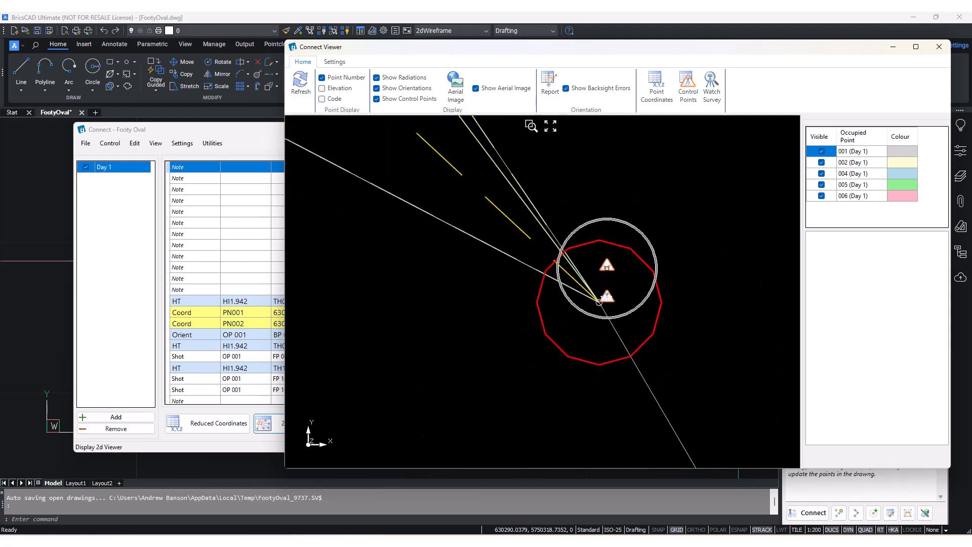
Turn on the Elevation and Code labels for the survey points in the viewer.
scroll(572, 256, "down", 6)
scroll(561, 261, "up", 6)
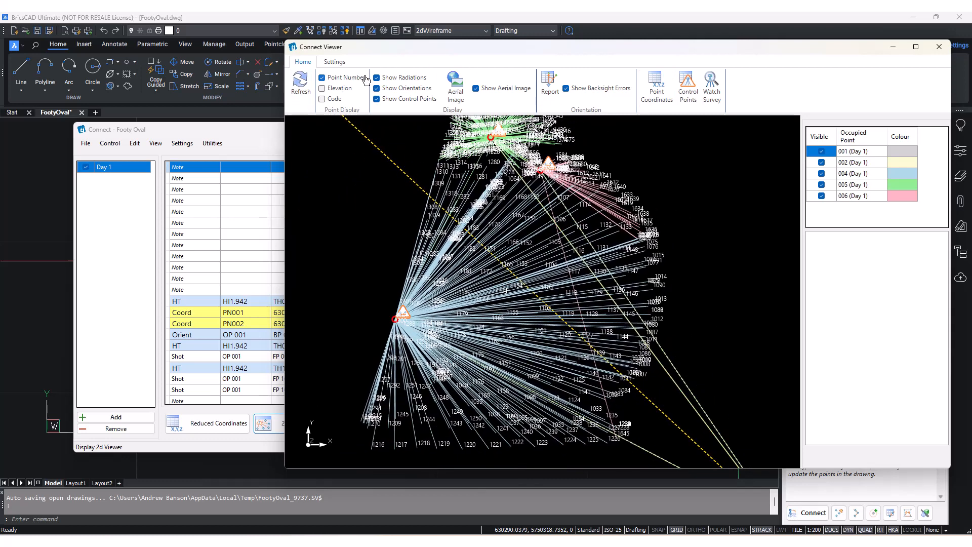
left_click(333, 101)
scroll(557, 249, "up", 5)
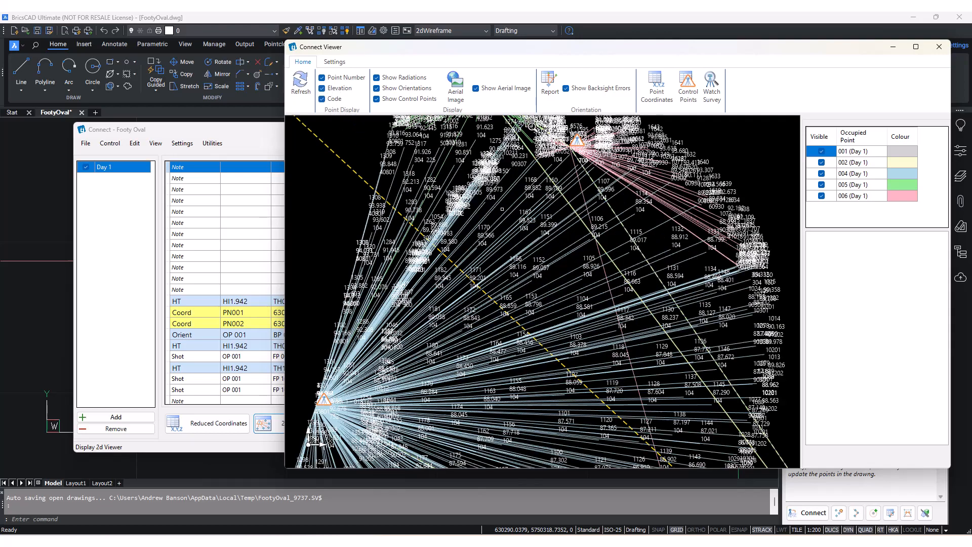
Hide the radiation lines of the survey in the viewer.
scroll(545, 222, "down", 7)
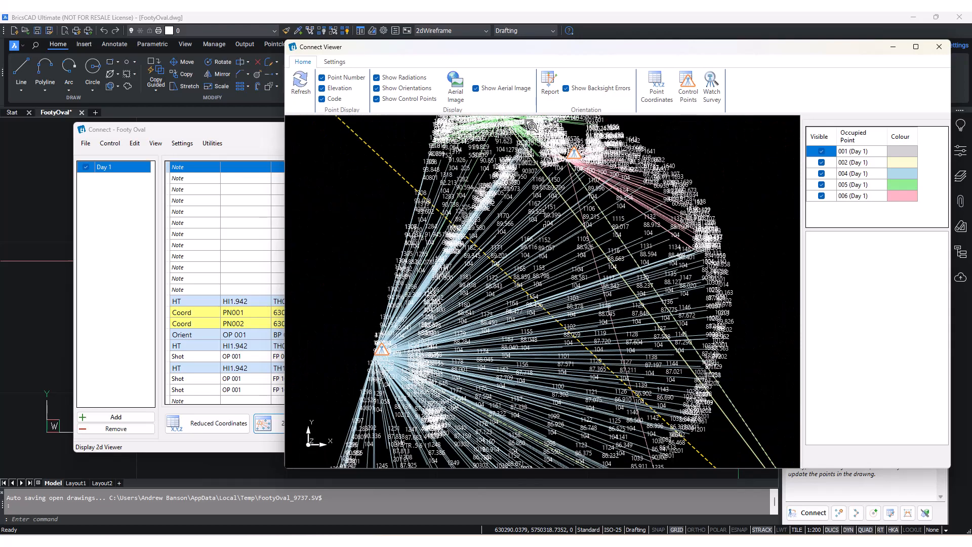
scroll(540, 263, "up", 2)
middle_click_drag(538, 240, 517, 264)
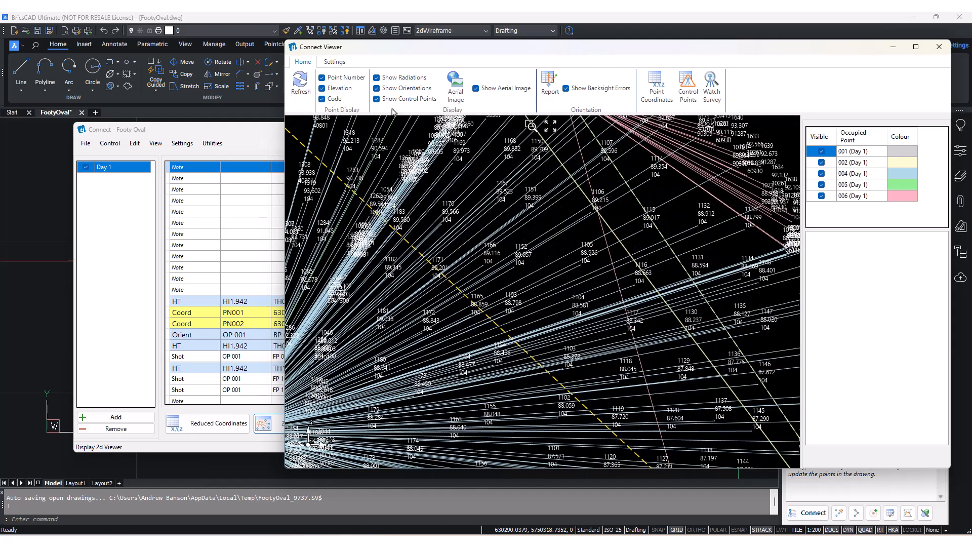
left_click(376, 77)
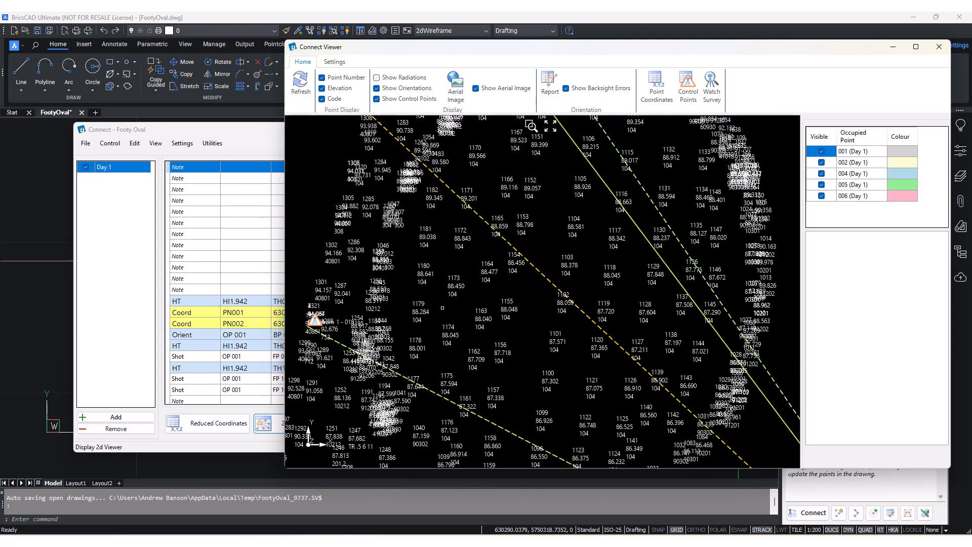
Turn off the Code and Elevation labels so the survey points carry only their point numbers.
middle_click_drag(397, 315, 422, 301)
left_click(334, 100)
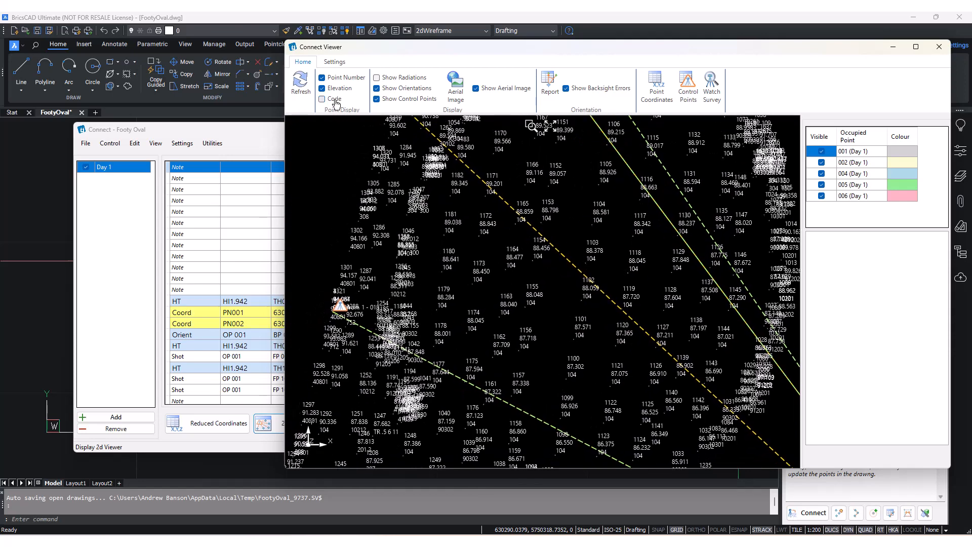
left_click(336, 89)
middle_click_drag(476, 215, 457, 225)
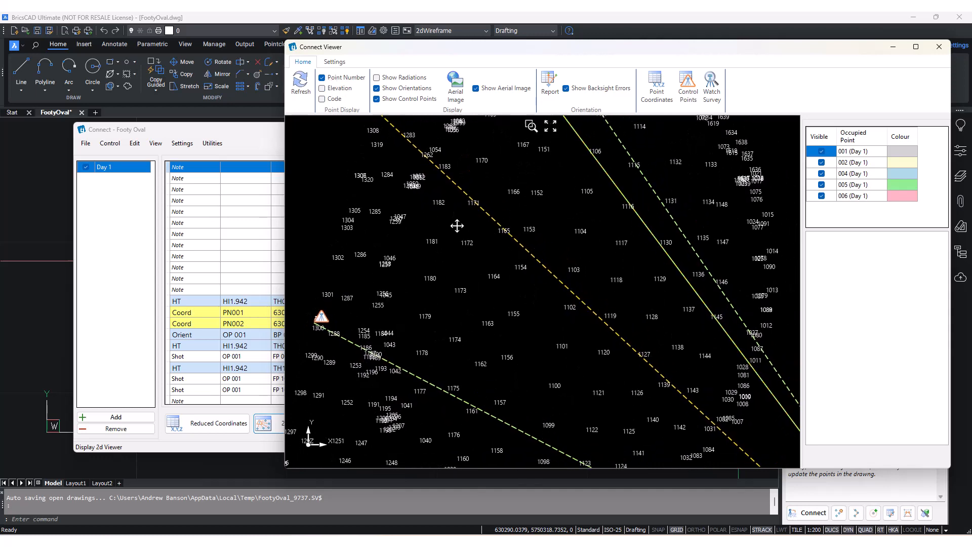
Hide the orientation lines and the control point markers in the viewer.
scroll(450, 218, "down", 3)
left_click(408, 89)
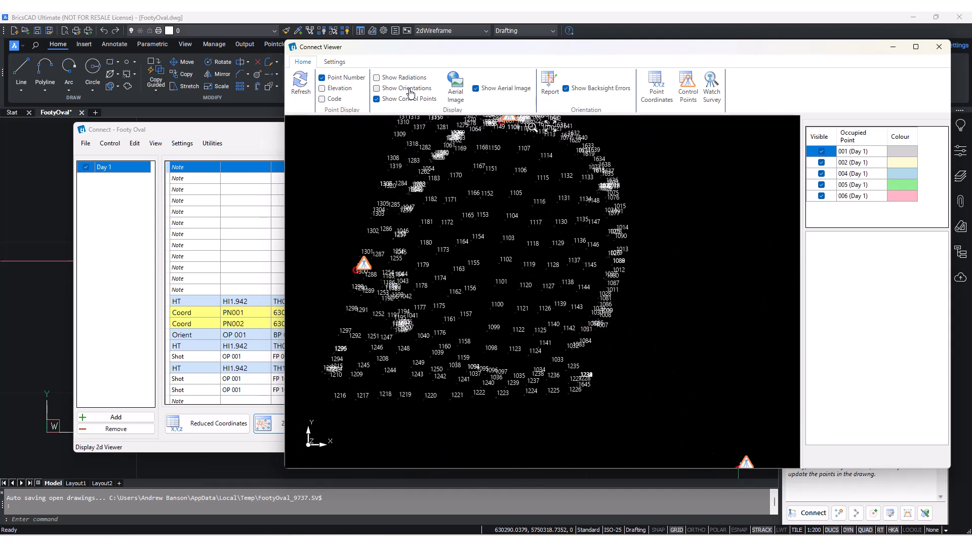
middle_click_drag(441, 242, 522, 258)
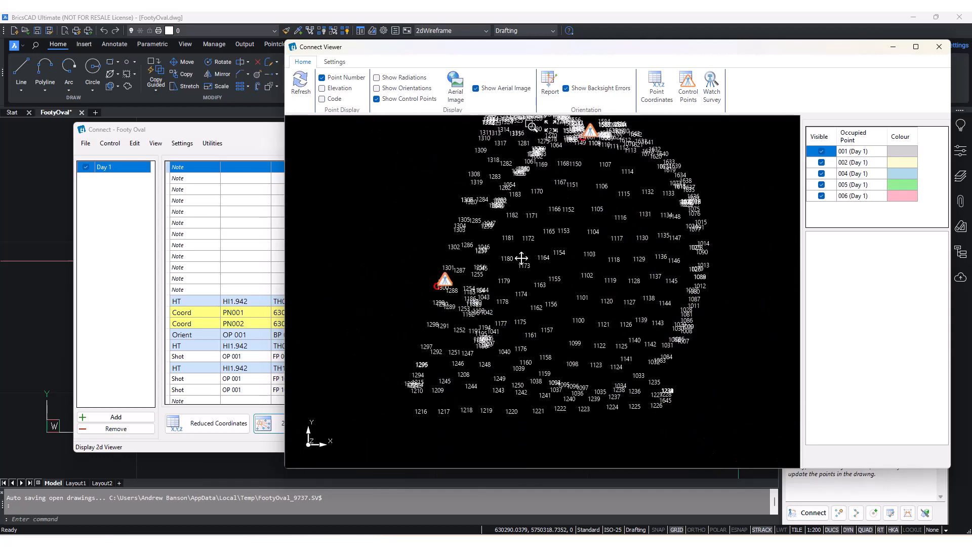
left_click(390, 101)
middle_click_drag(429, 153, 425, 174)
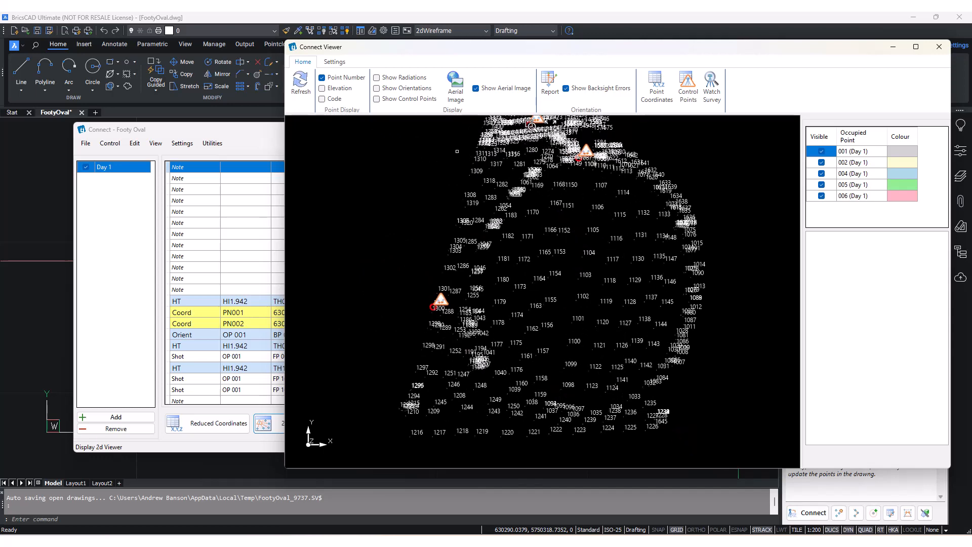
Turn off the backsight error display around the control point beside point 1300.
scroll(442, 298, "up", 5)
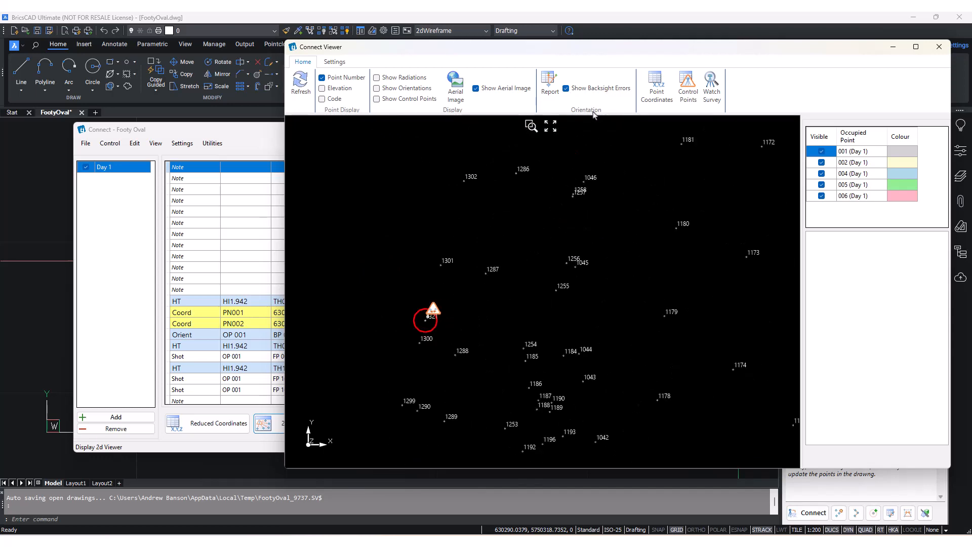
left_click(590, 92)
scroll(473, 260, "down", 6)
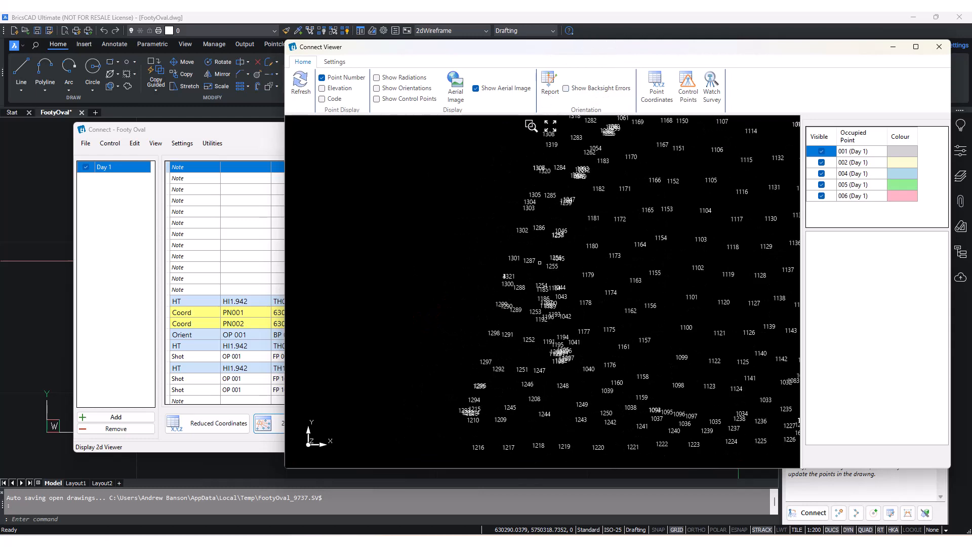
Show the control points and the radiations in the viewer again.
left_click(392, 100)
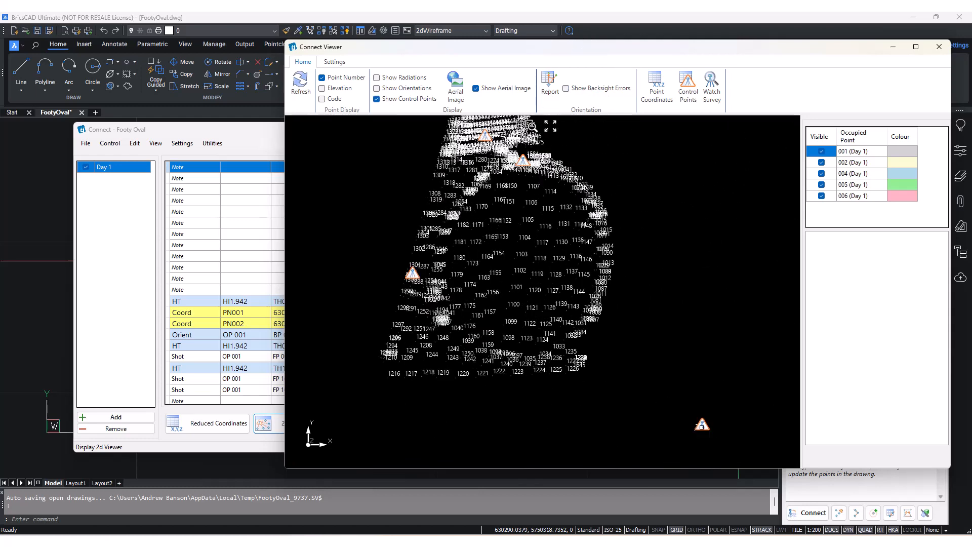
left_click(396, 80)
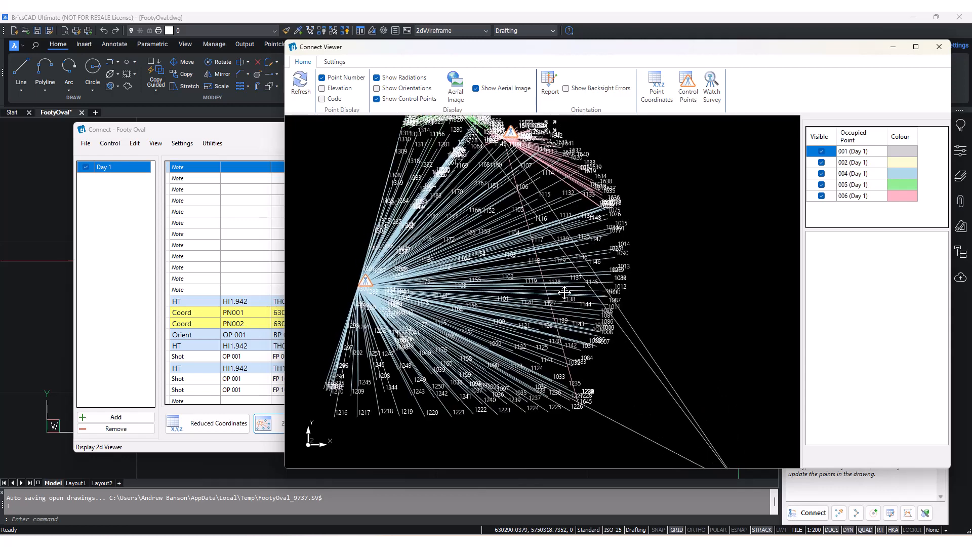
middle_click_drag(592, 338, 613, 315)
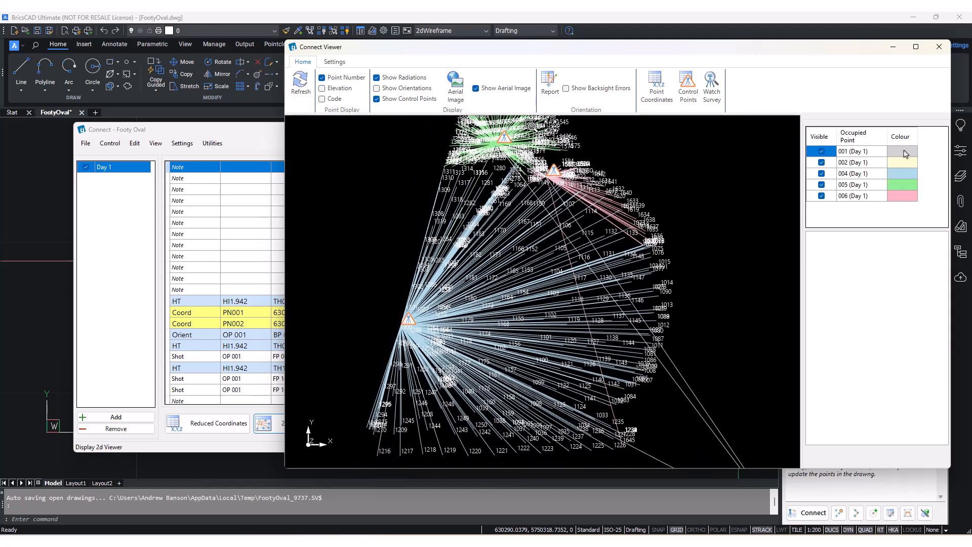
middle_click_drag(671, 294, 676, 265)
middle_click_drag(607, 244, 592, 255)
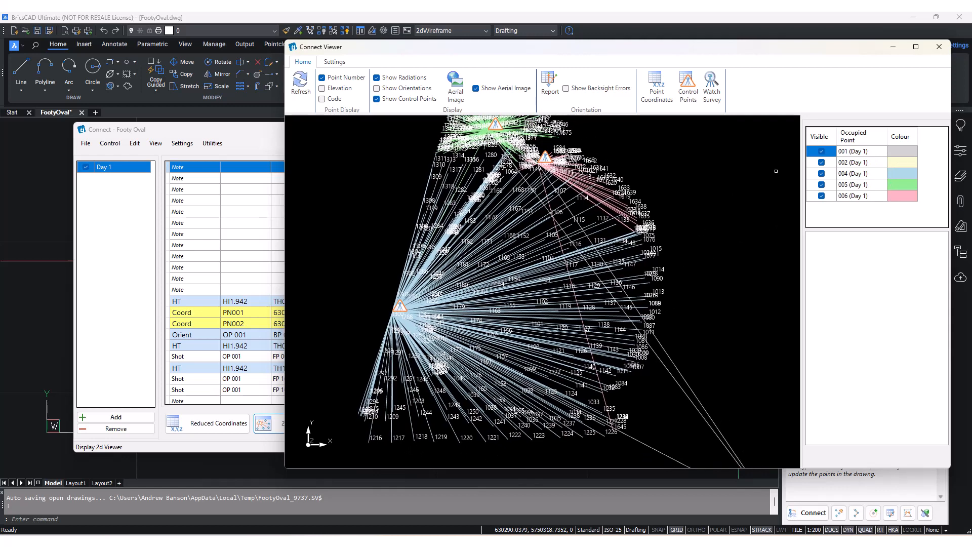
Hide the radiations of occupied points 002, 004 and 005, and make all three visible again.
left_click(819, 163)
left_click(821, 174)
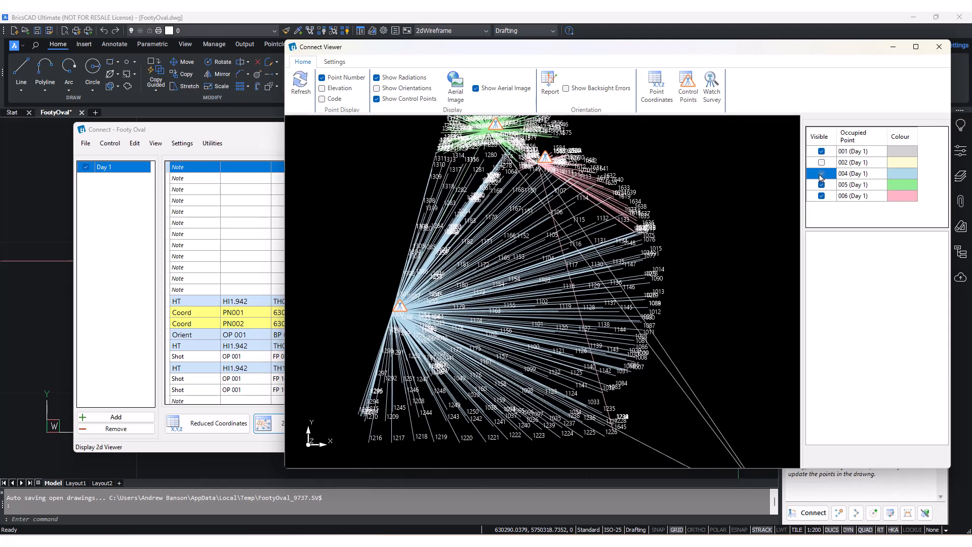
left_click(821, 184)
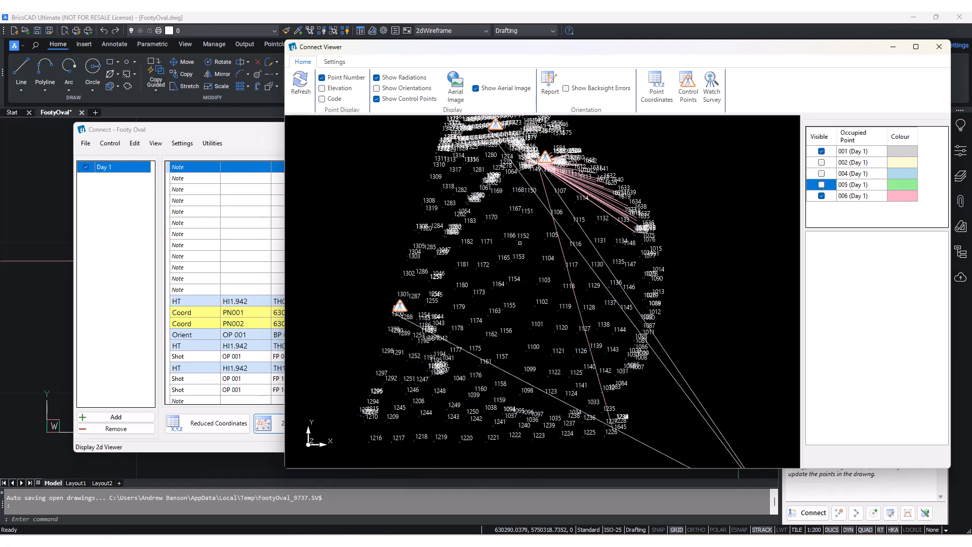
middle_click_drag(520, 243, 499, 251)
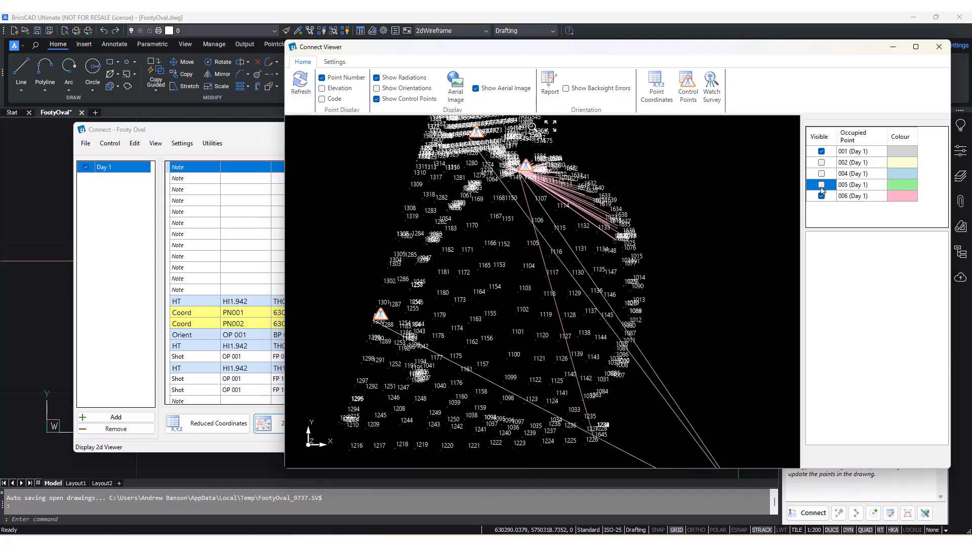
left_click(822, 185)
left_click(822, 175)
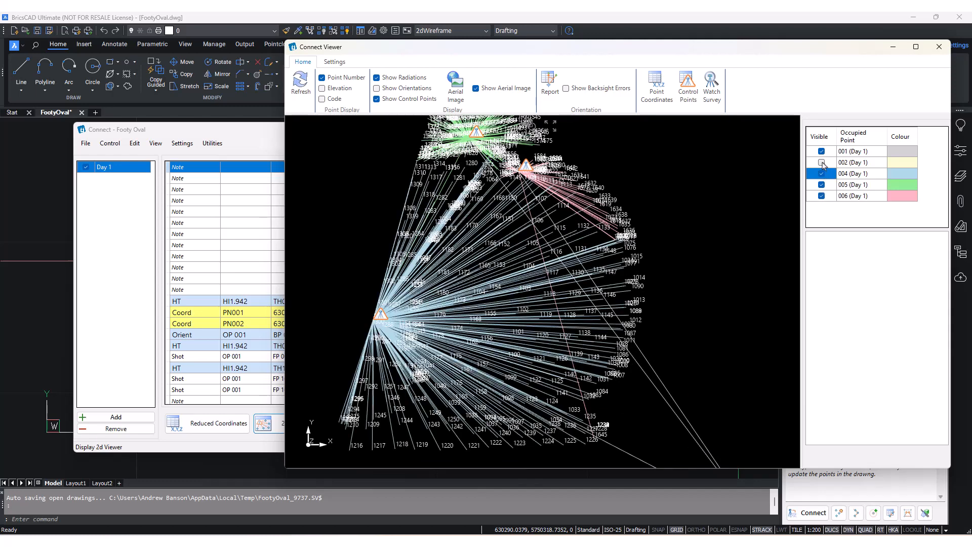
left_click(821, 162)
Uncover the drawing and attach the raster image Field Survey - Aerial Photo.jpg using its geocoding information for insertion point and scale.
left_click_drag(773, 52, 809, 349)
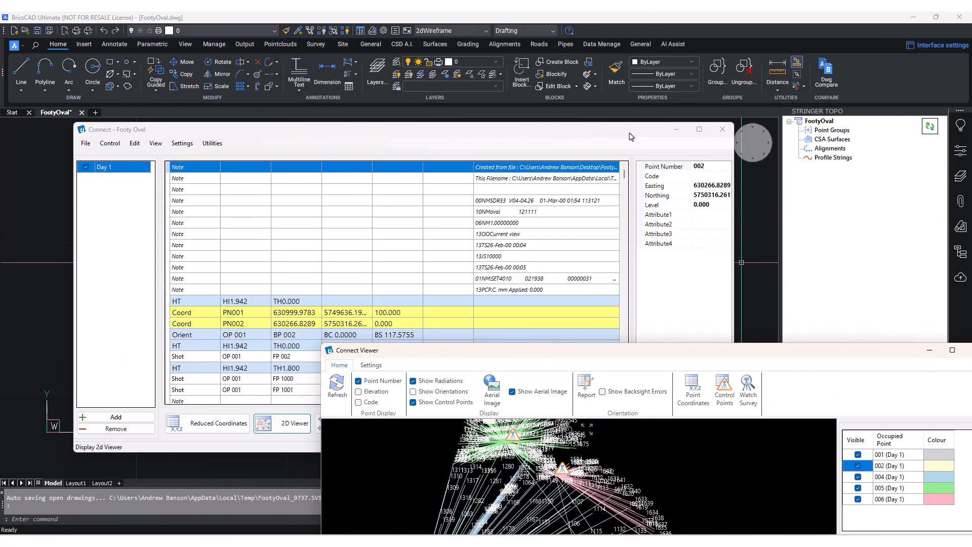
left_click_drag(630, 137, 493, 357)
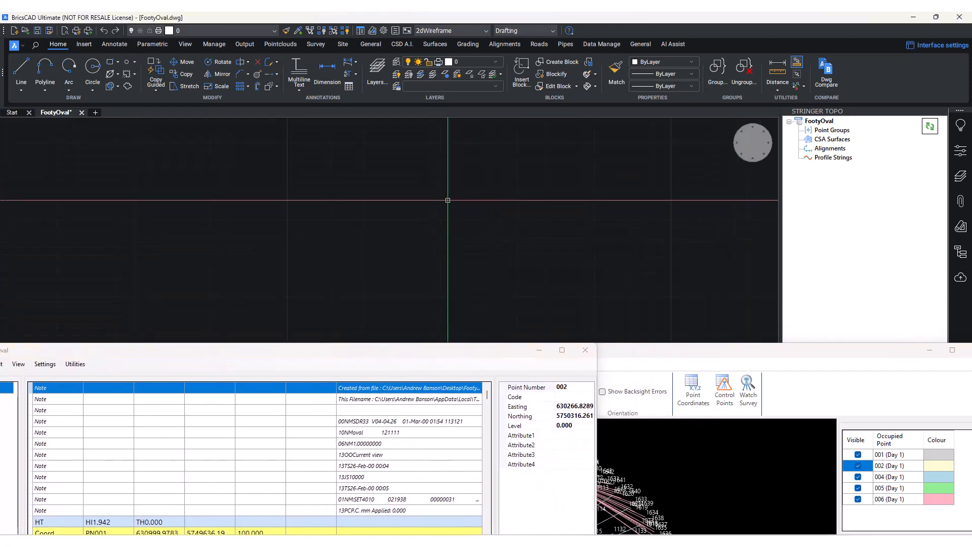
left_click(81, 49)
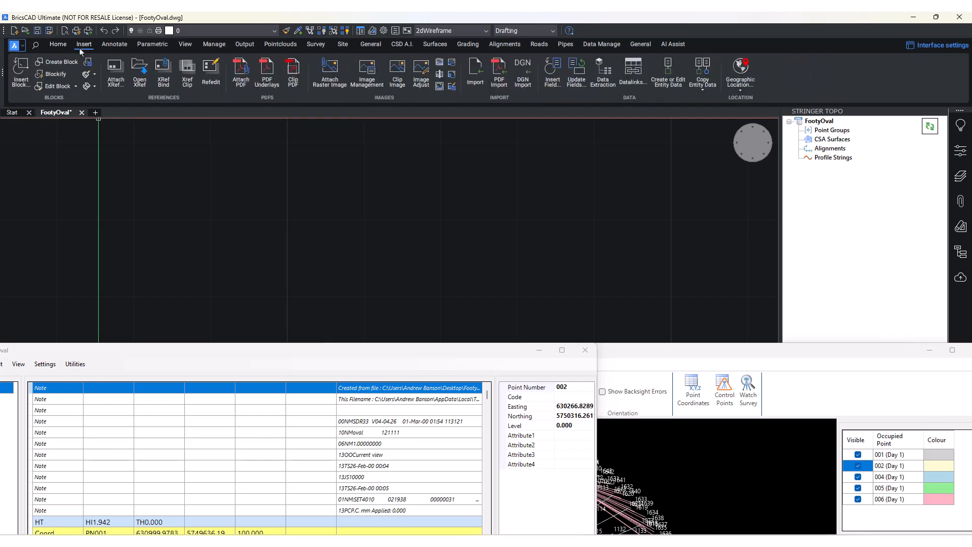
left_click(336, 91)
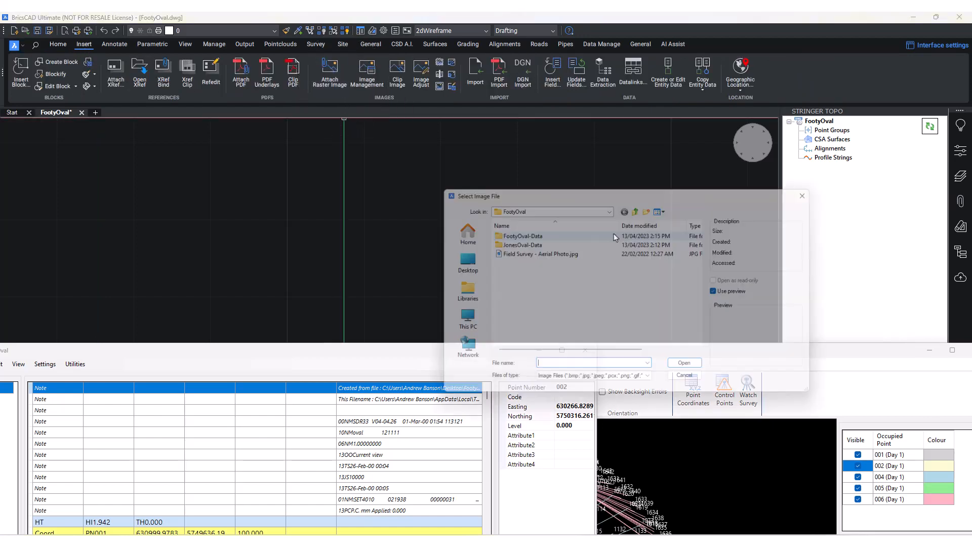
left_click(562, 253)
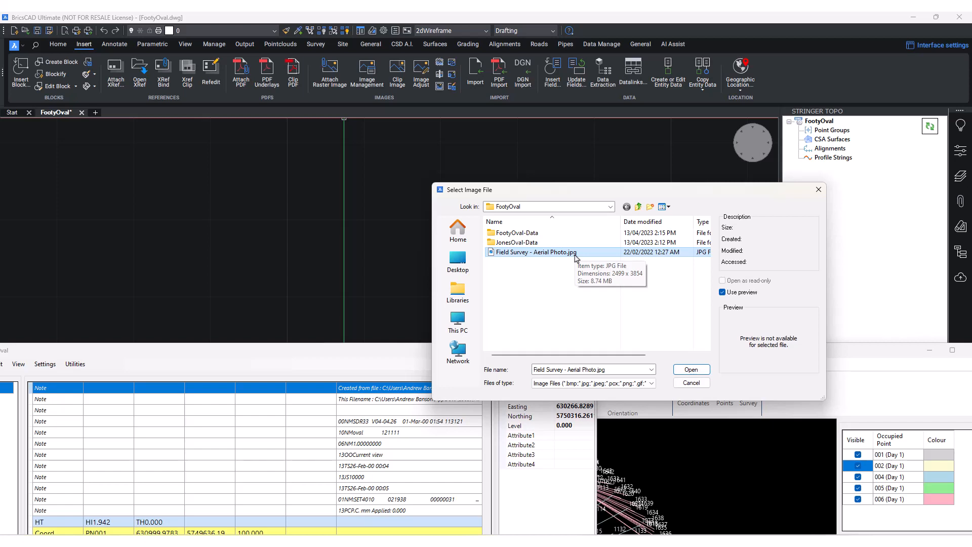
left_click_drag(603, 189, 598, 177)
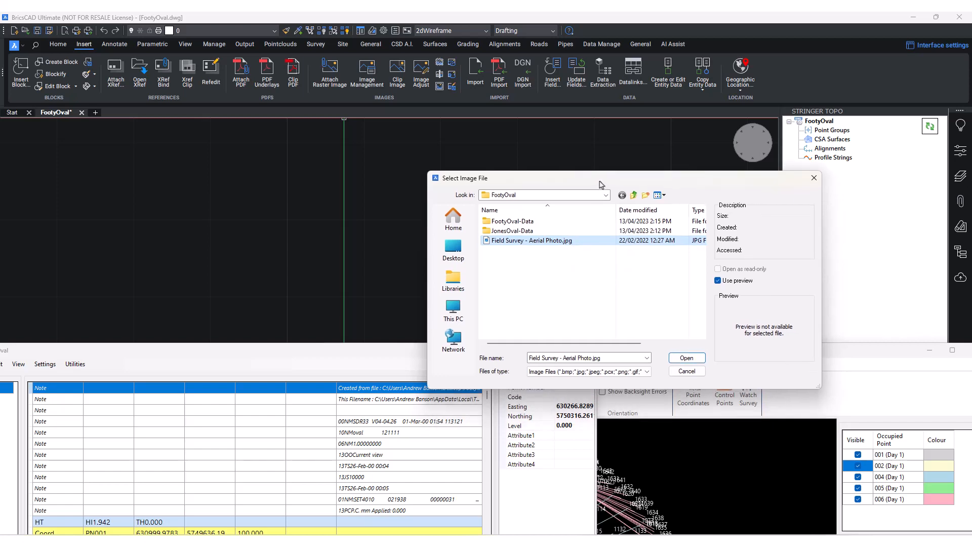
left_click(687, 358)
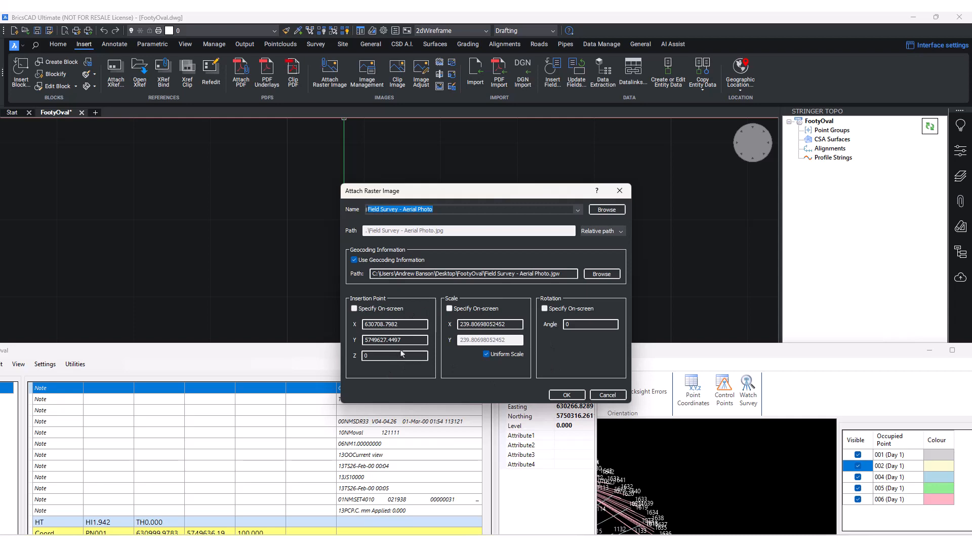
left_click(576, 396)
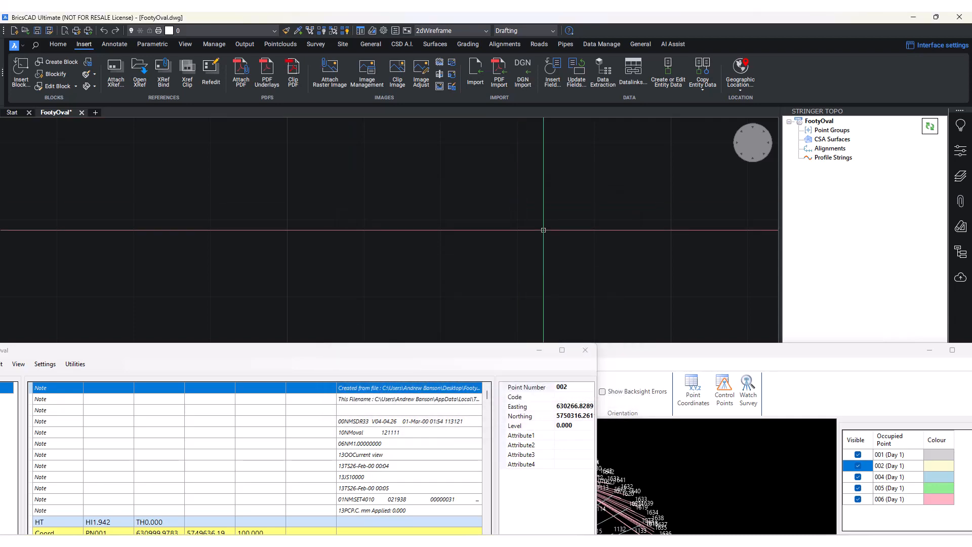
scroll(543, 230, "down", 3)
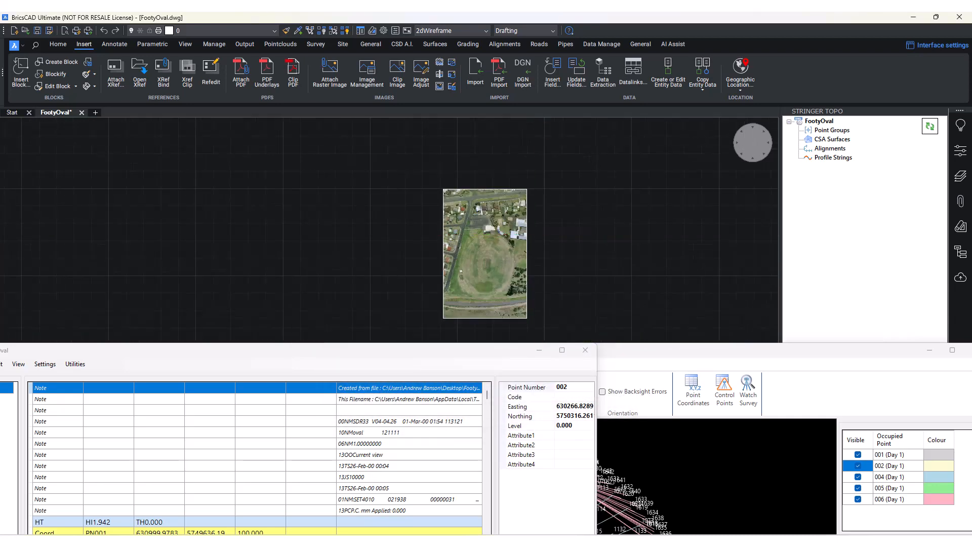
scroll(504, 263, "up", 3)
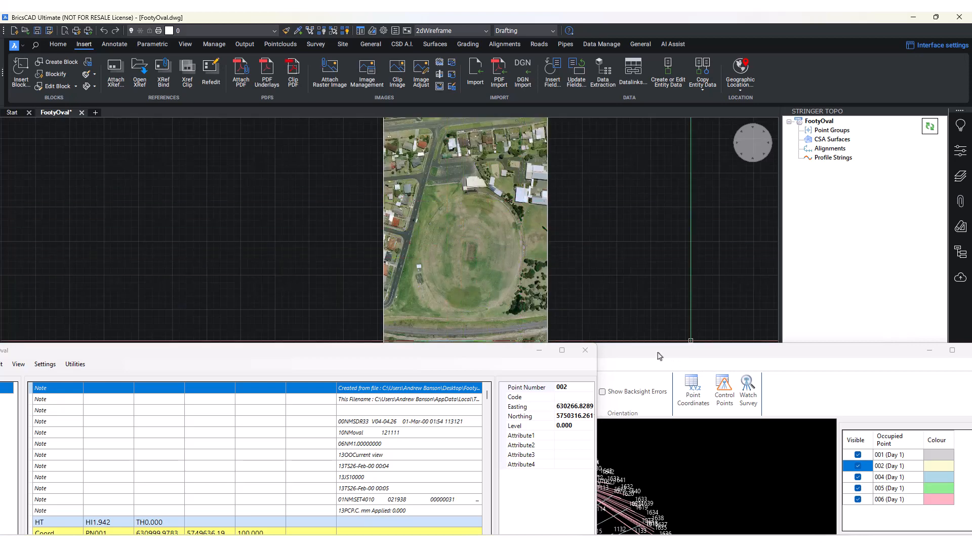
Bring the Connect Viewer back and set the attached aerial photo in the drawing as its aerial image background.
left_click_drag(660, 355, 722, 137)
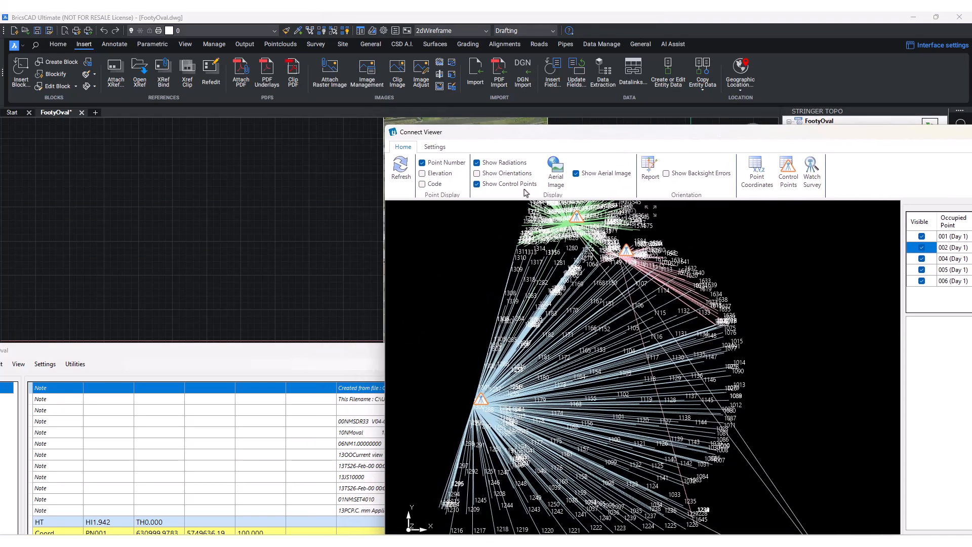
left_click(555, 191)
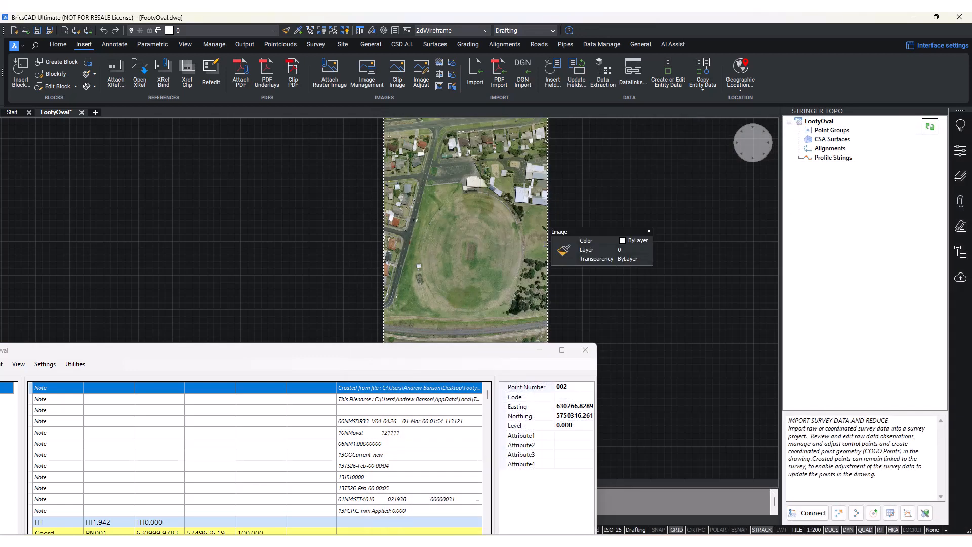
left_click(547, 245)
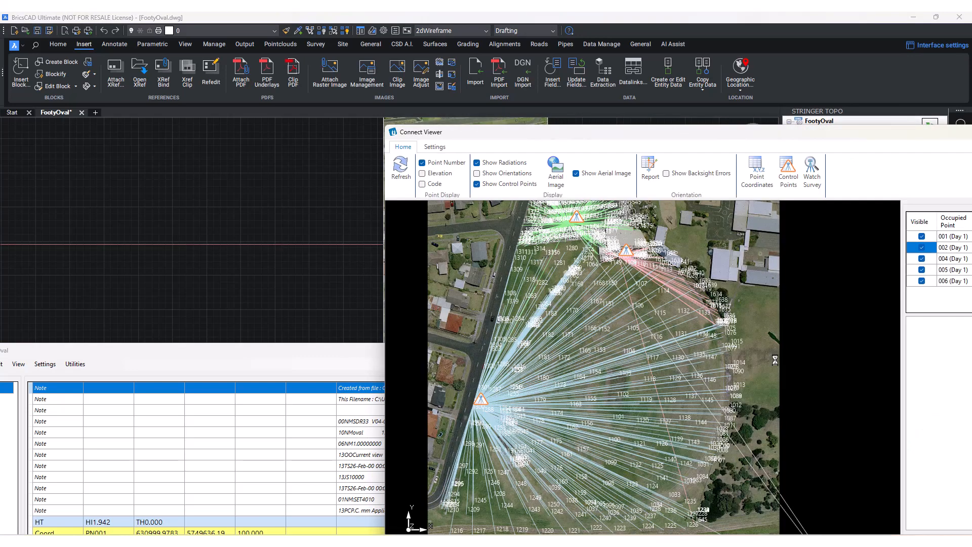
Examine how the survey points and radiations from occupied points 004, 005 and 006 fit over the aerial photo in the viewer.
left_click_drag(651, 132, 590, 74)
scroll(626, 311, "down", 3)
middle_click_drag(610, 318, 645, 336)
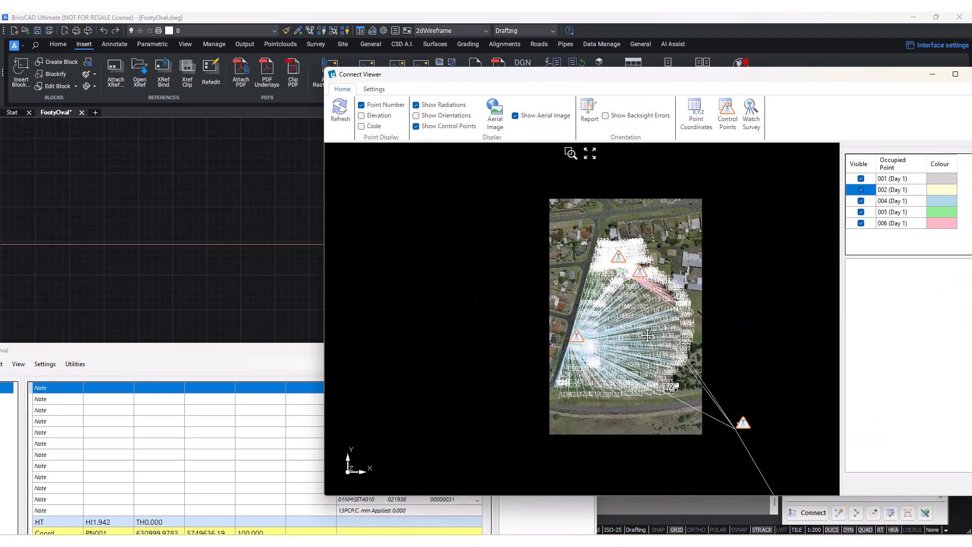
scroll(645, 335, "up", 4)
mouse_move(650, 81)
left_mouse_down()
mouse_move(492, 51)
mouse_move(653, 90)
left_mouse_up()
scroll(587, 306, "down", 3)
middle_click_drag(597, 271, 651, 306)
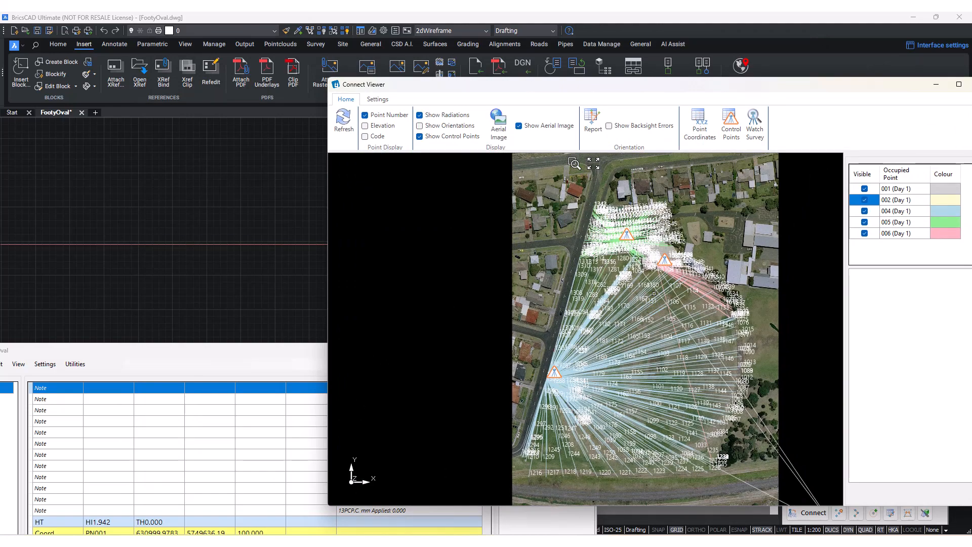
scroll(654, 294, "up", 4)
middle_click_drag(609, 290, 724, 371)
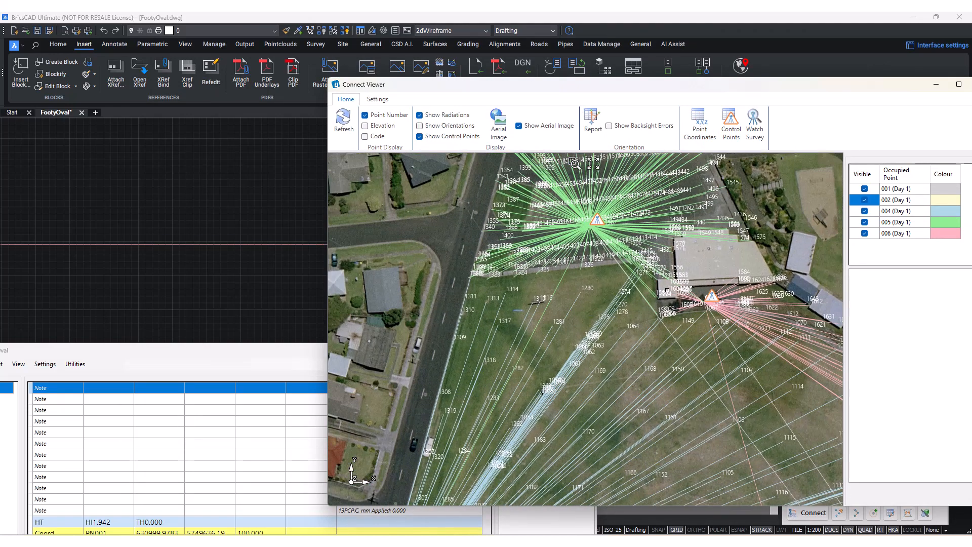
middle_click_drag(579, 329, 659, 112)
scroll(658, 308, "down", 3)
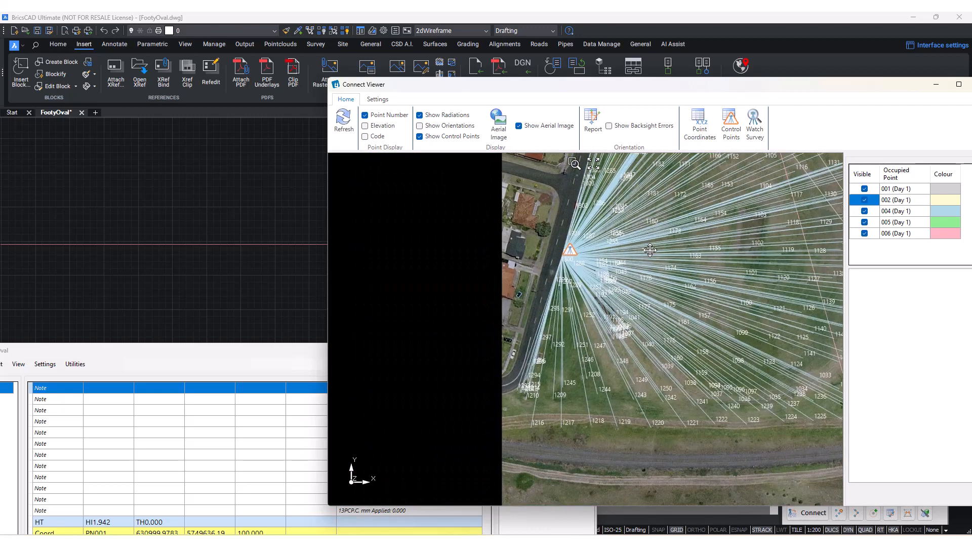
Reposition the Connect project window so its raw survey data is readable beside the viewer, and inspect a survey point near the oval's southeast.
scroll(608, 284, "up", 4)
scroll(604, 278, "down", 7)
middle_click_drag(637, 262, 614, 295)
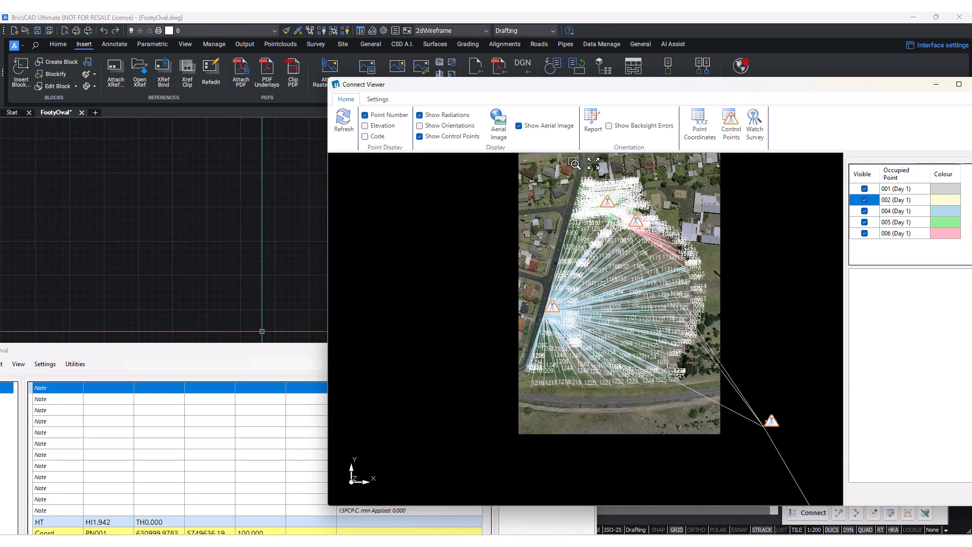
left_click_drag(259, 351, 260, 237)
left_click(656, 346)
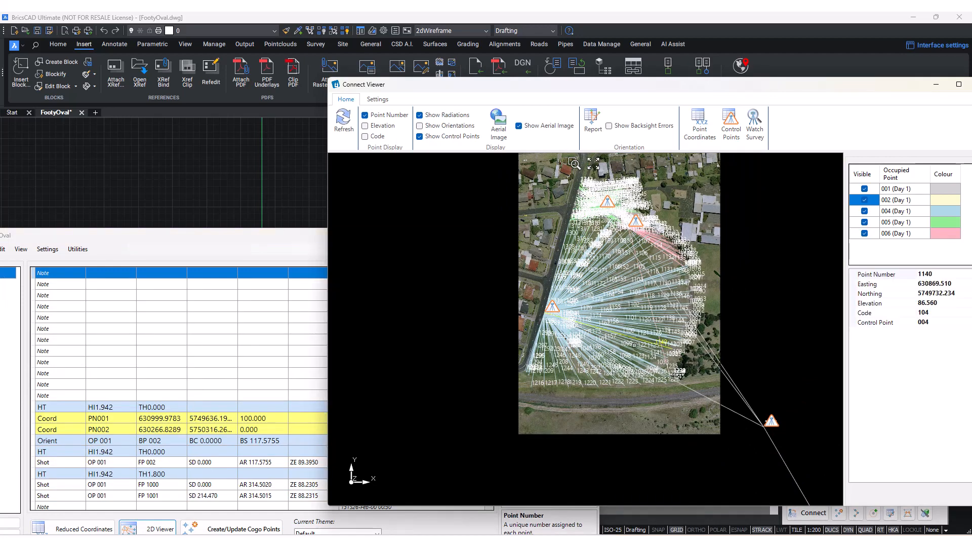
middle_click_drag(583, 311, 594, 329)
scroll(647, 256, "up", 2)
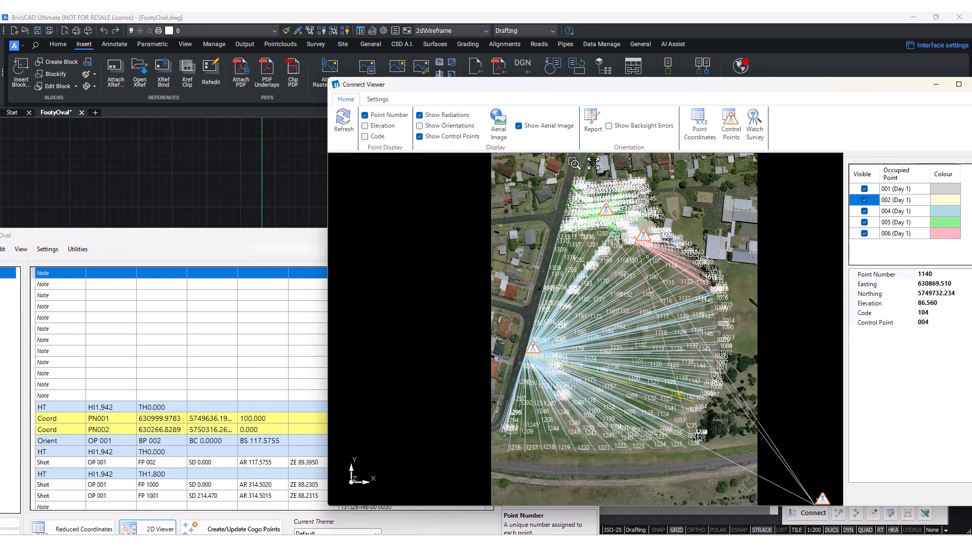
left_click_drag(307, 230, 304, 181)
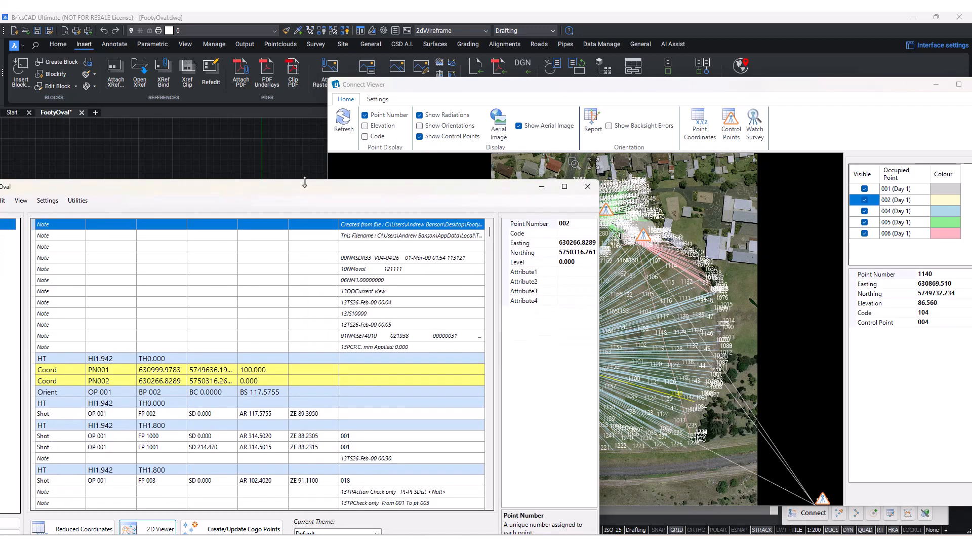
left_click(774, 285)
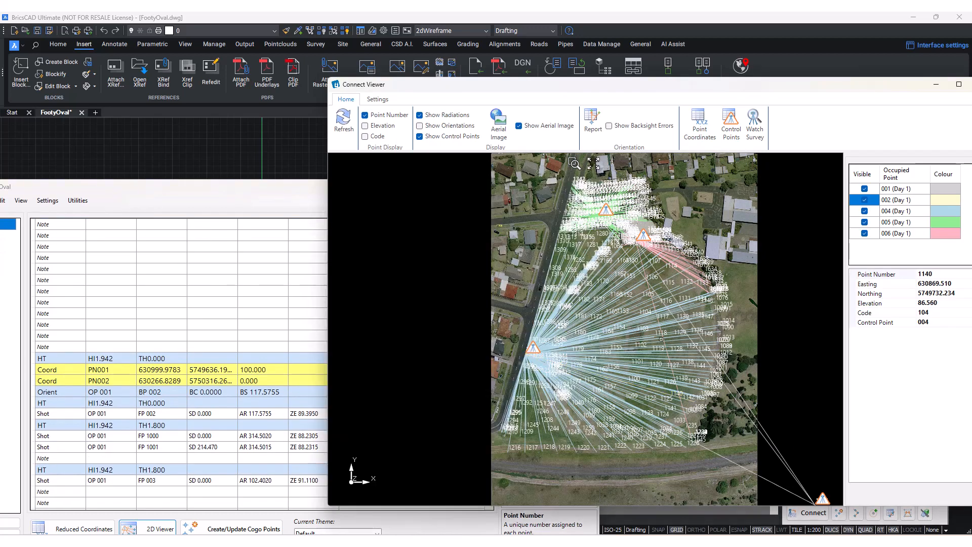
Pick radiations and points across the oval in the viewer to locate their shots in the raw data beside it.
left_click(647, 312)
left_click(642, 322)
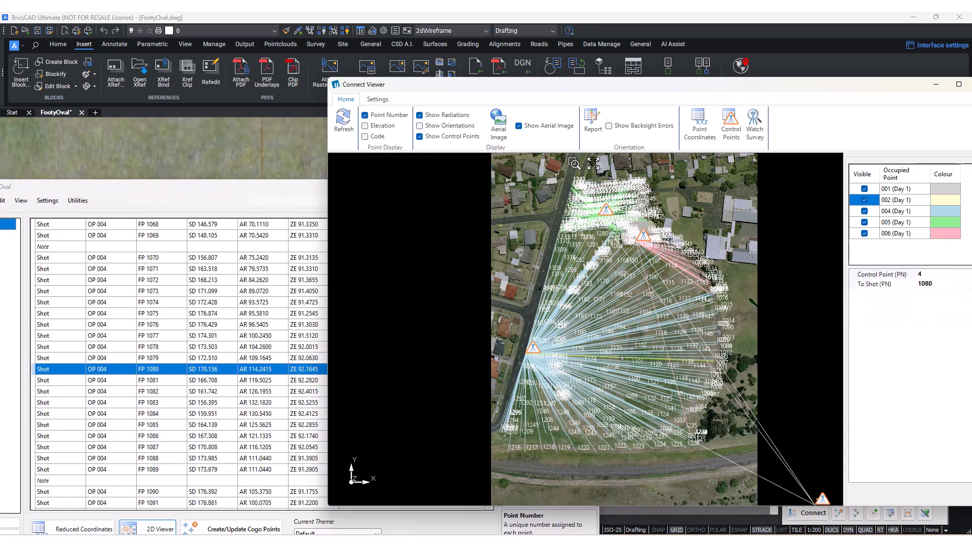
left_click(603, 383)
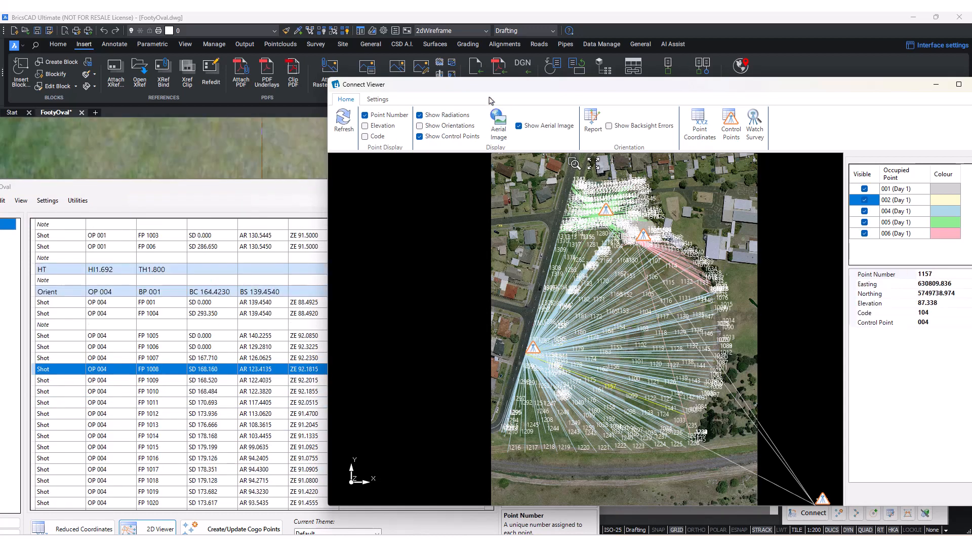
left_click_drag(489, 92, 695, 103)
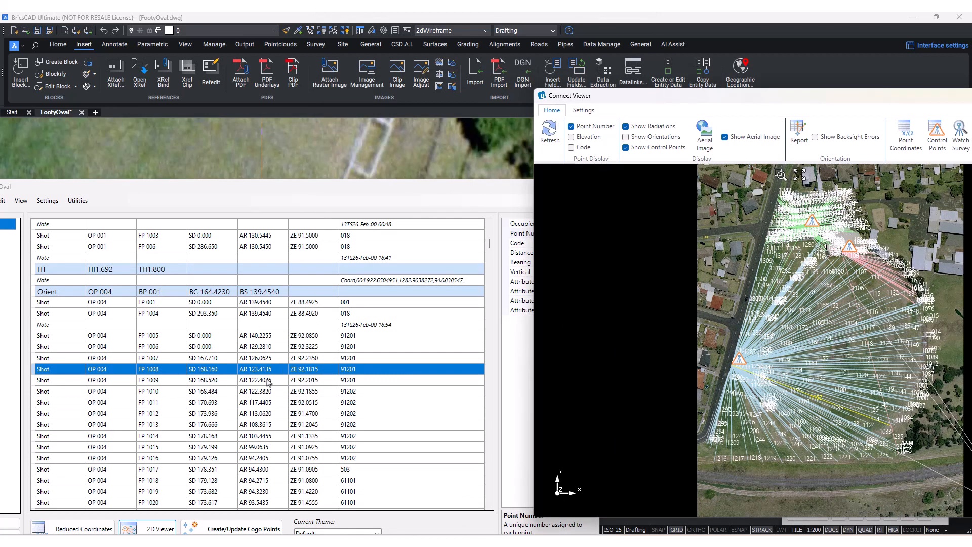
left_click(763, 430)
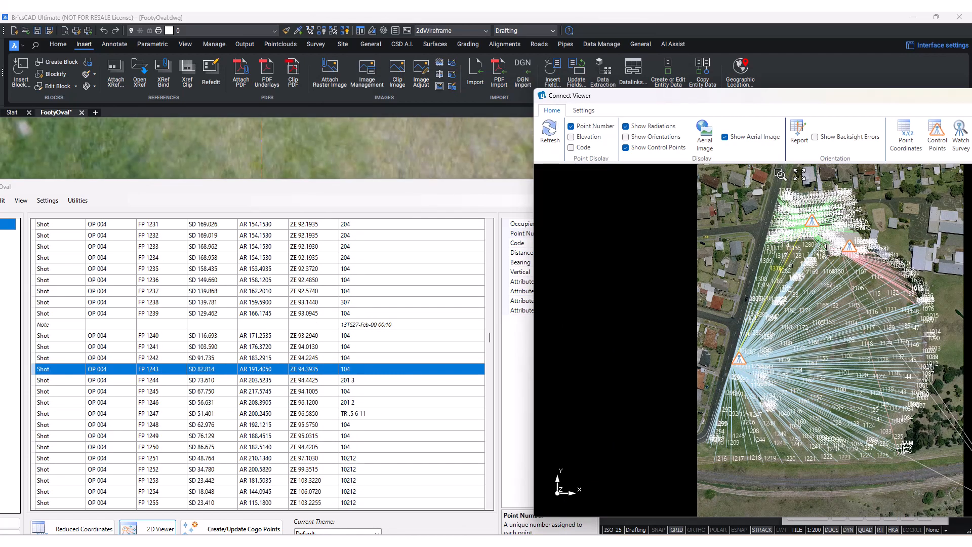
left_click(846, 305)
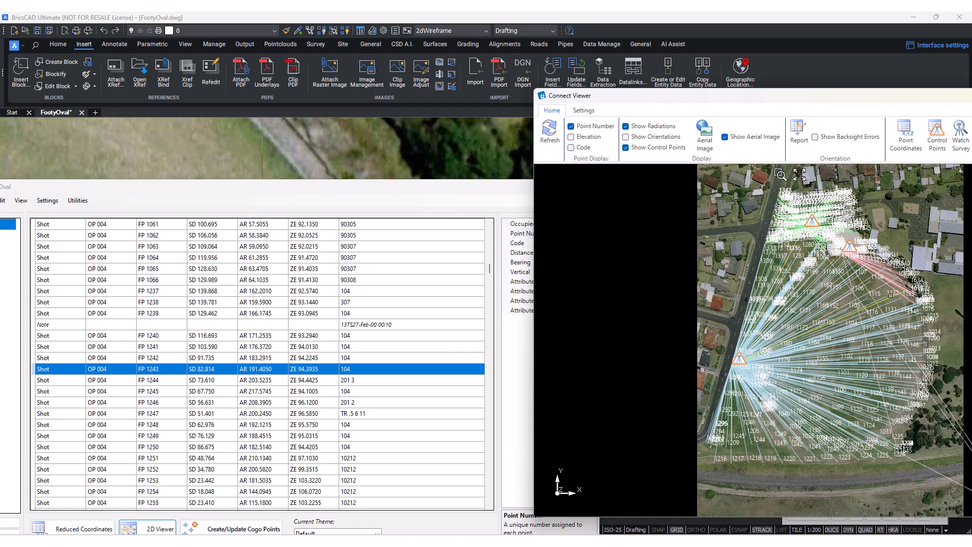
left_click(872, 276)
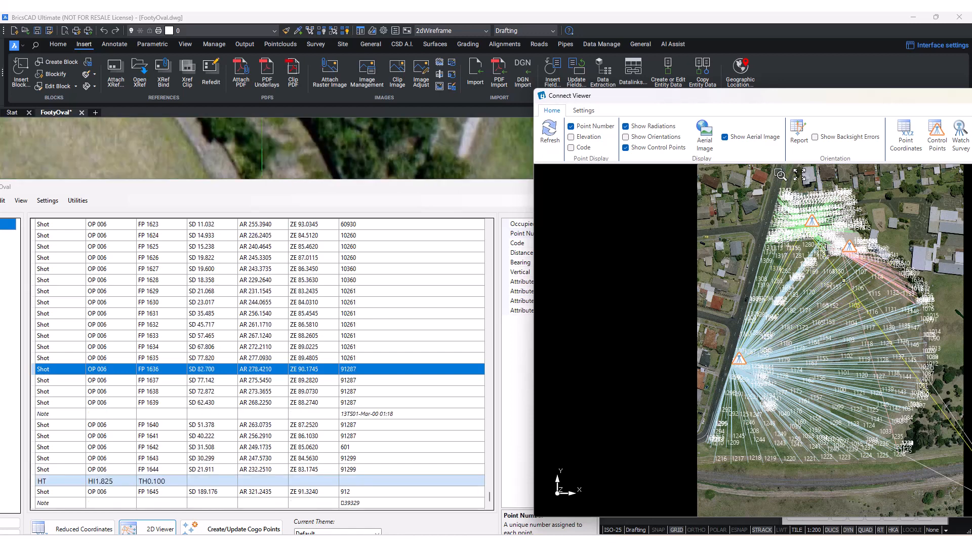
Move the Connect Viewer back over the drawing and enlarge it until the occupied point list and point details are fully visible.
left_click_drag(834, 98, 720, 71)
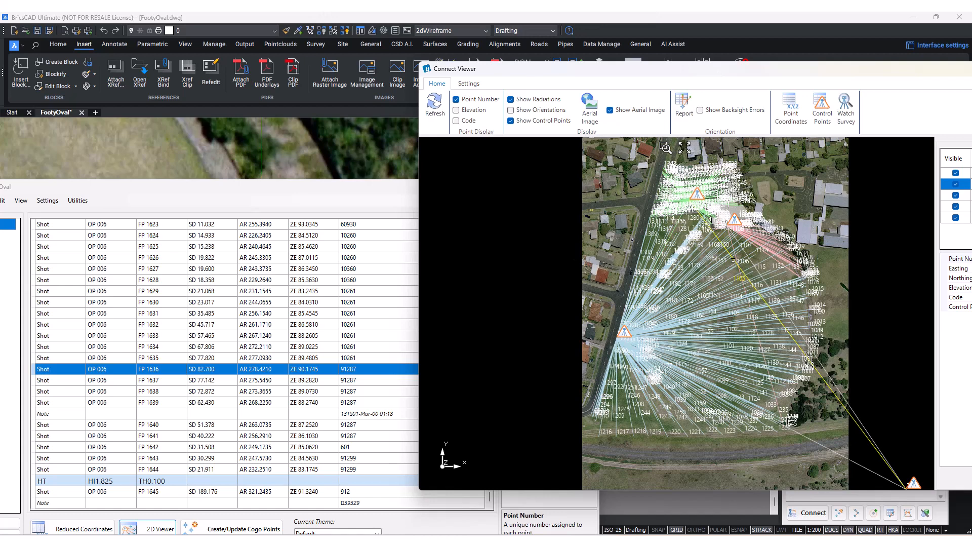
middle_click_drag(735, 324, 686, 336)
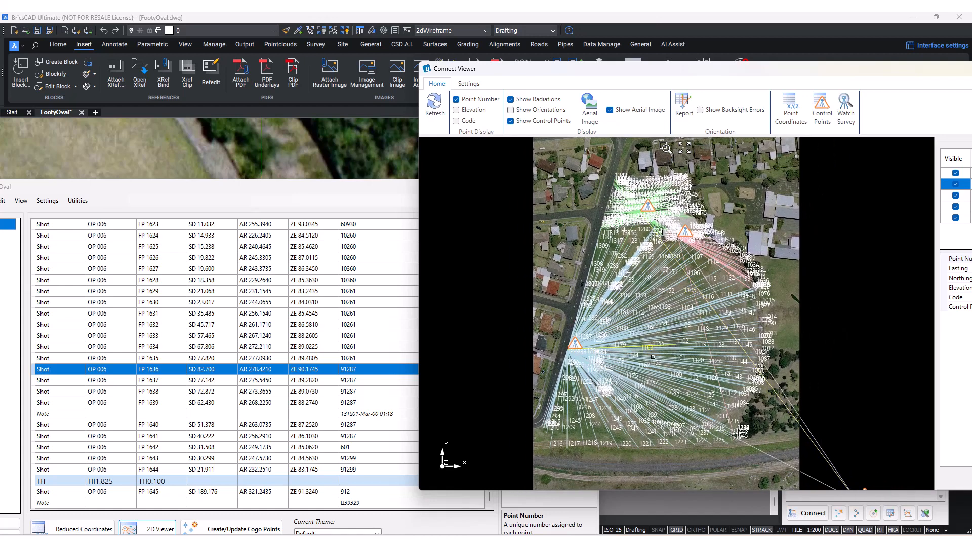
left_click_drag(664, 71, 450, 66)
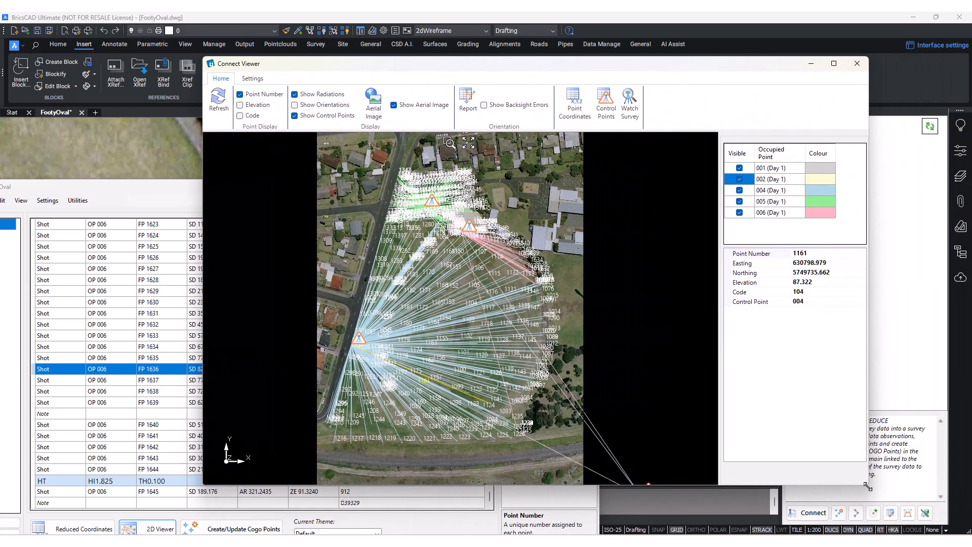
left_click_drag(867, 484, 934, 505)
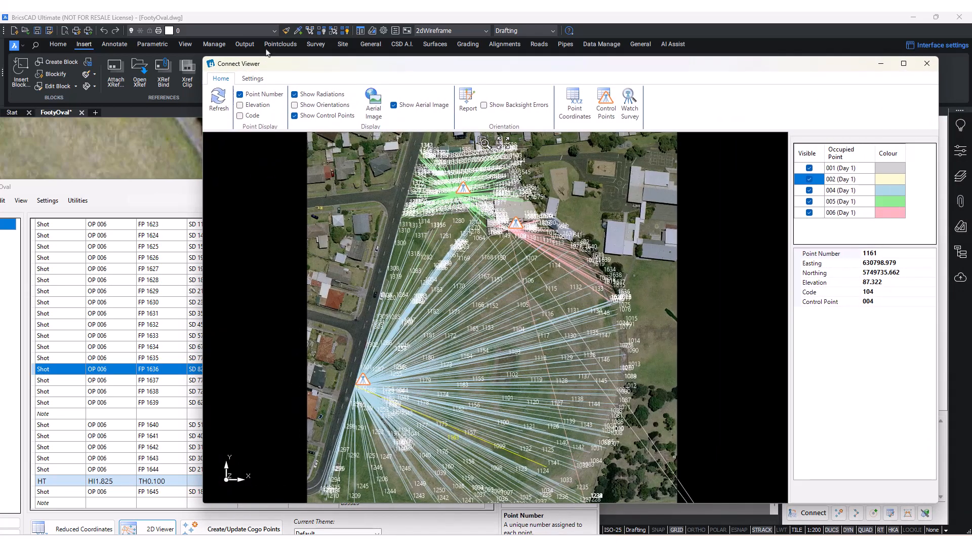
Hide the radiations and examine how the numbered points fit the aerial photo around the oval and car park.
left_click(315, 97)
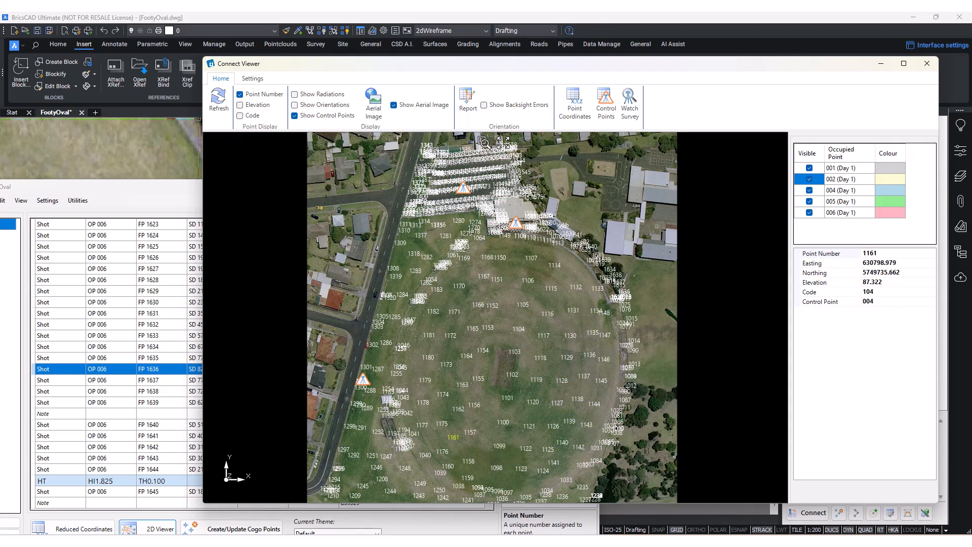
scroll(561, 273, "up", 3)
middle_click_drag(561, 273, 595, 304)
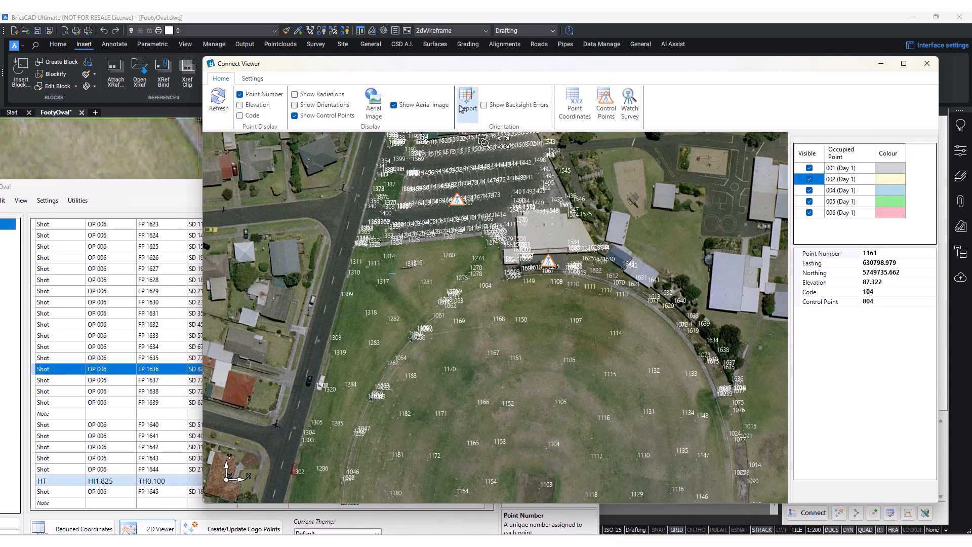
Review the orientation report for all setups and the control data of the occupied points, closing both without changes.
left_click(461, 109)
left_click_drag(447, 149, 481, 143)
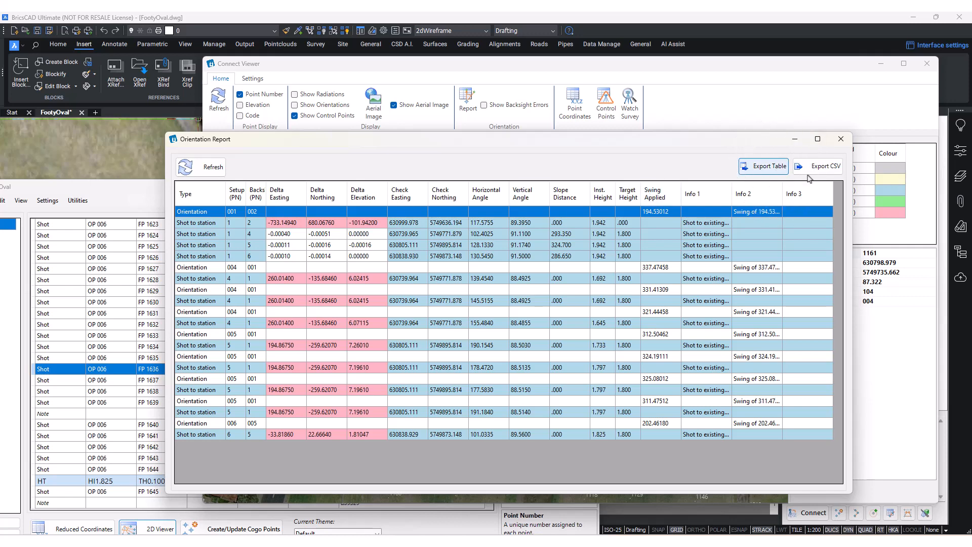
left_click(841, 139)
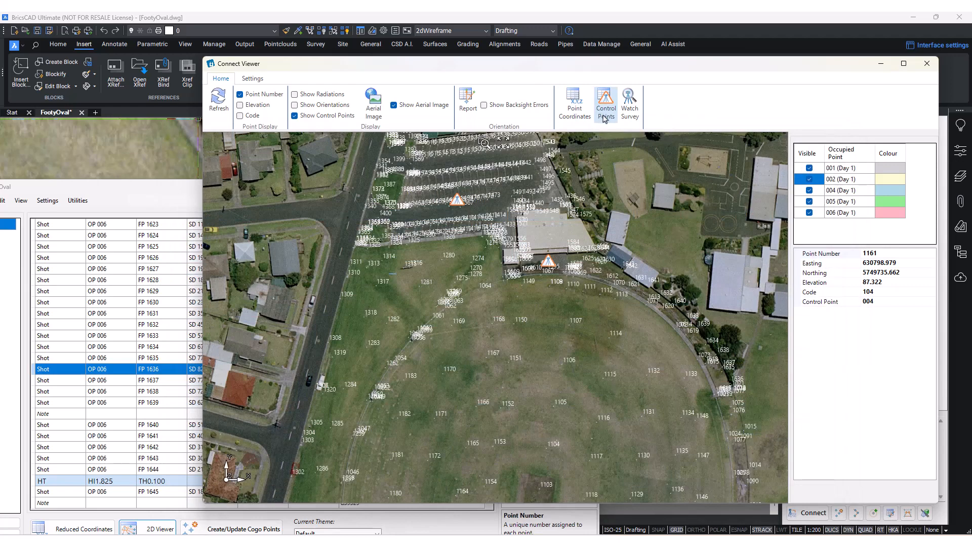
left_click(604, 117)
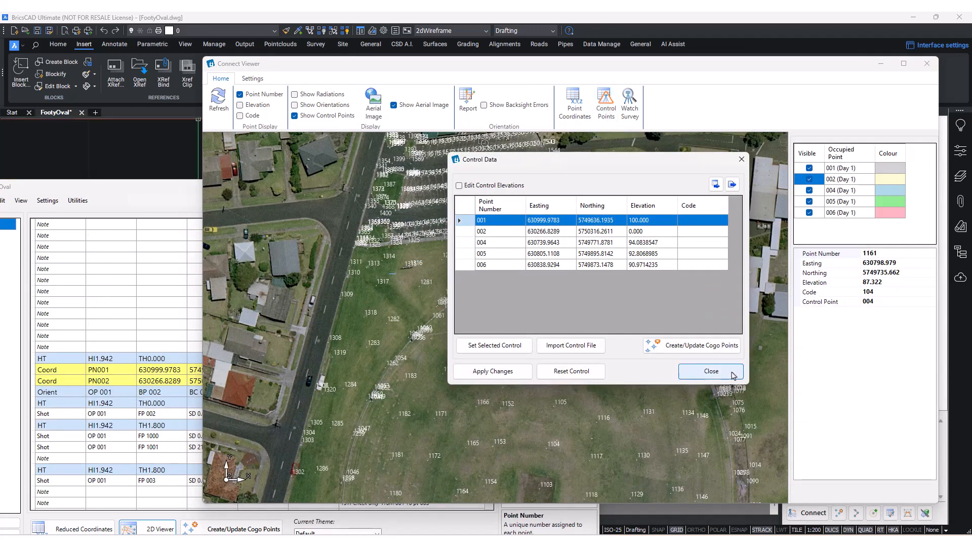
left_click(732, 375)
Show the radiations again over the whole aerial photo.
scroll(572, 273, "down", 2)
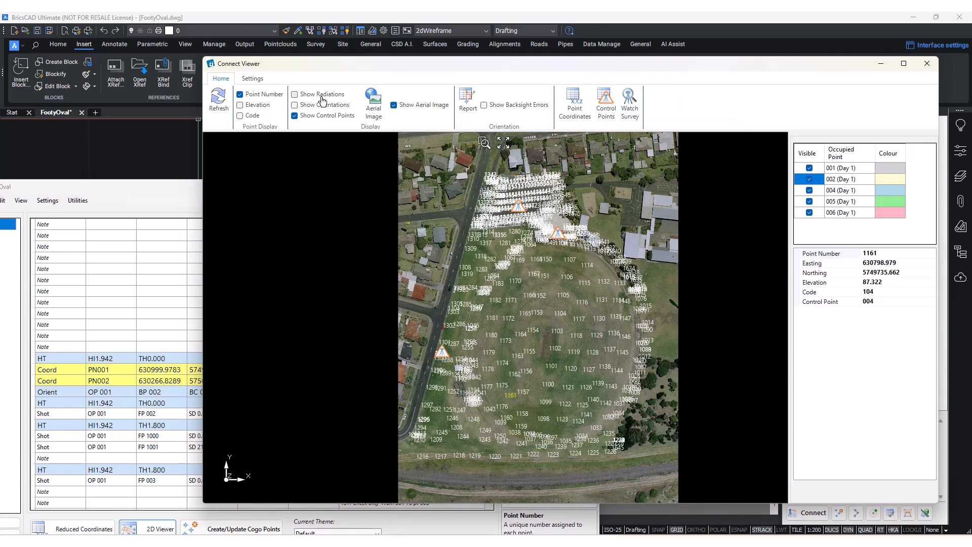
left_click(322, 97)
middle_click_drag(666, 221, 559, 229)
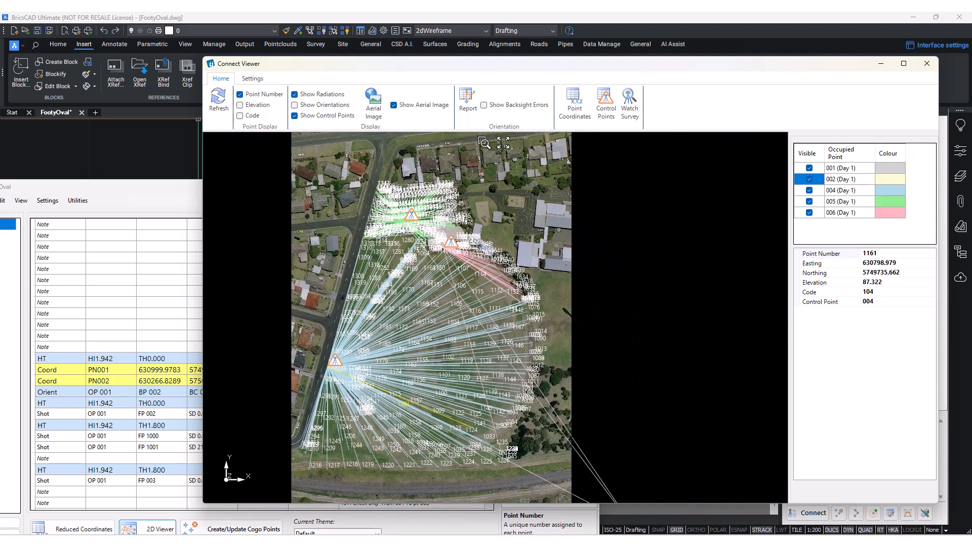
Replay the Day 1 survey over the aerial photo from the first observation to the last.
left_click(630, 104)
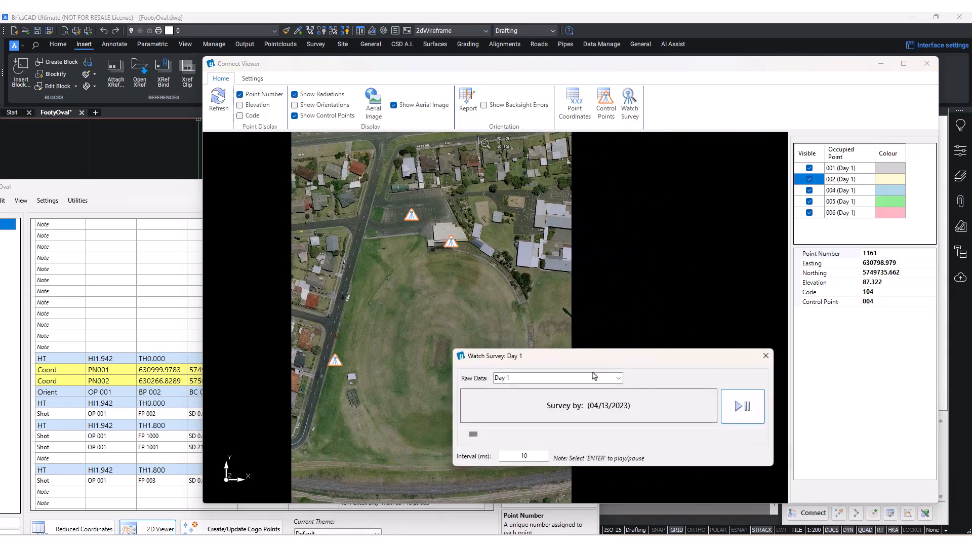
left_click_drag(597, 360, 766, 146)
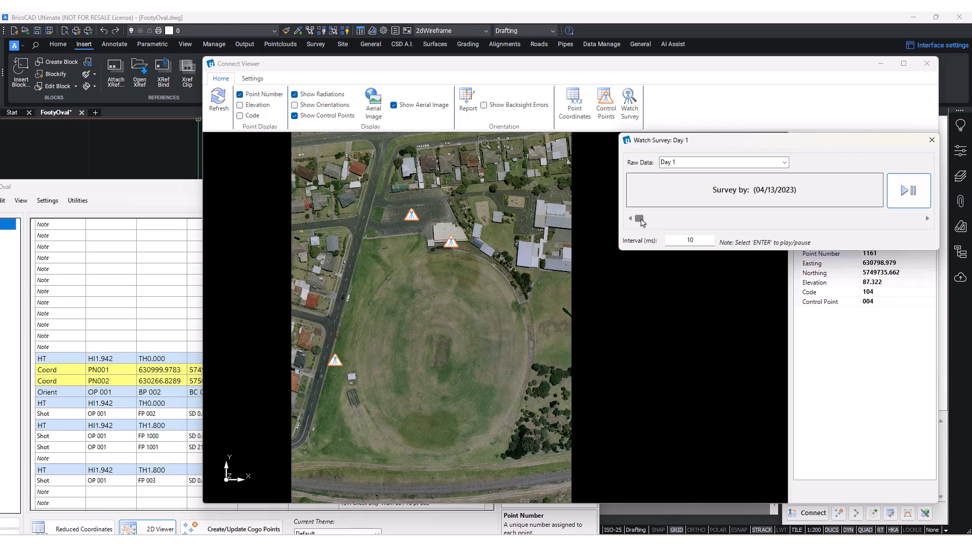
left_click_drag(639, 219, 931, 226)
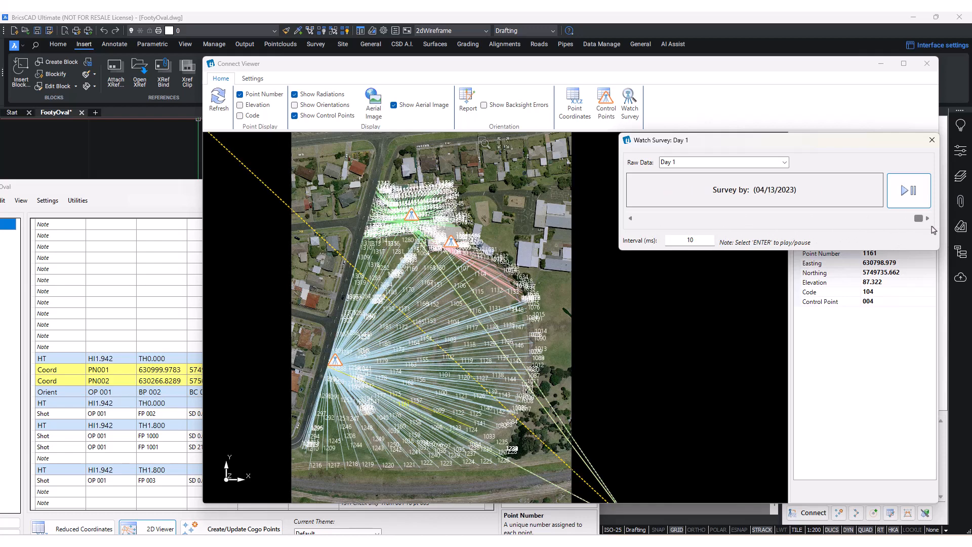
left_click(931, 140)
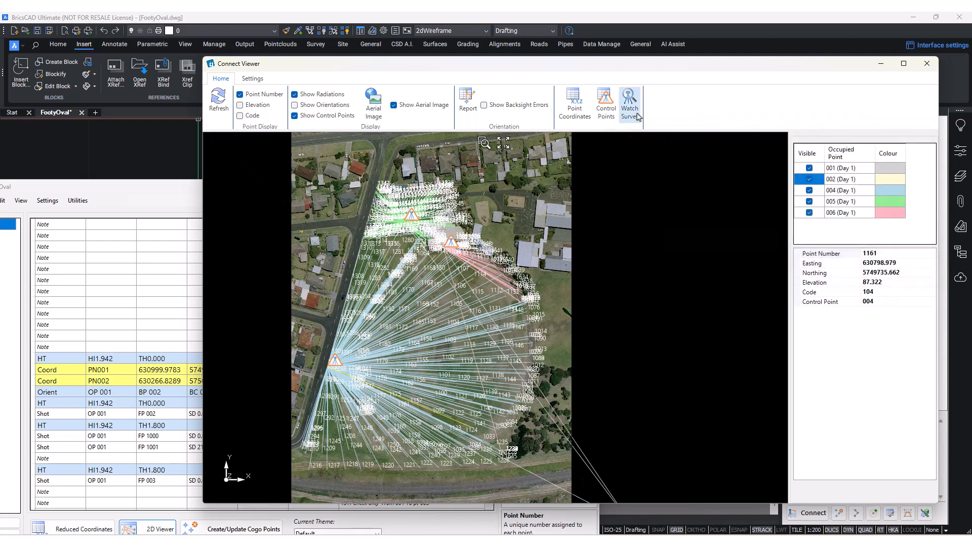
Review the viewer's background and orientation line colour settings, and refresh the check against the existing backsight tolerance.
middle_click_drag(421, 271, 439, 259)
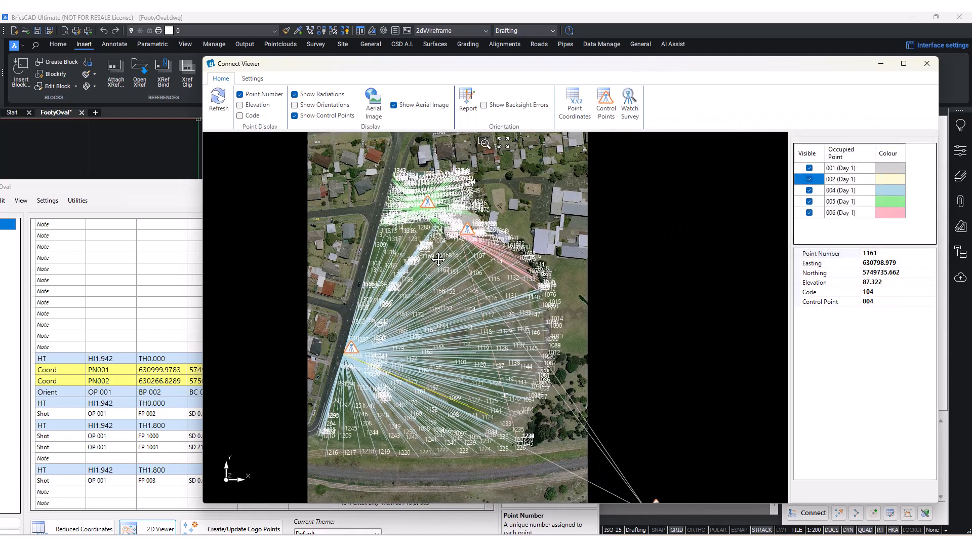
left_click(253, 79)
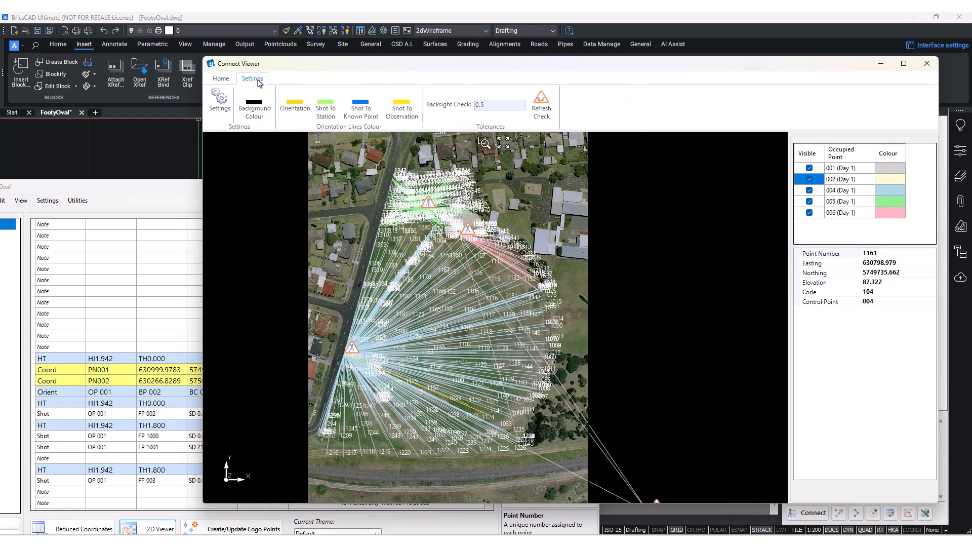
left_click(249, 112)
scroll(506, 221, "up", 3)
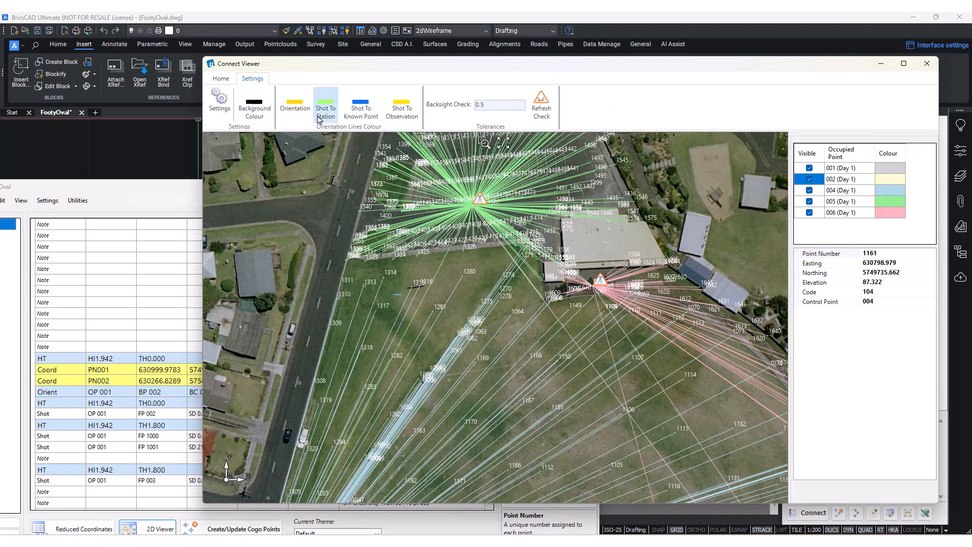
scroll(535, 267, "down", 4)
scroll(509, 355, "up", 3)
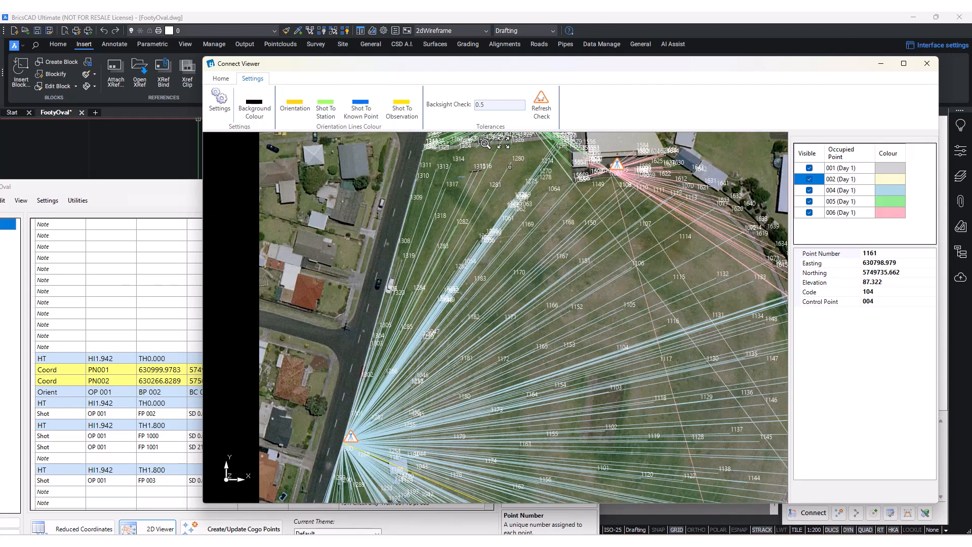
left_click(492, 105)
left_click(547, 112)
left_click(223, 79)
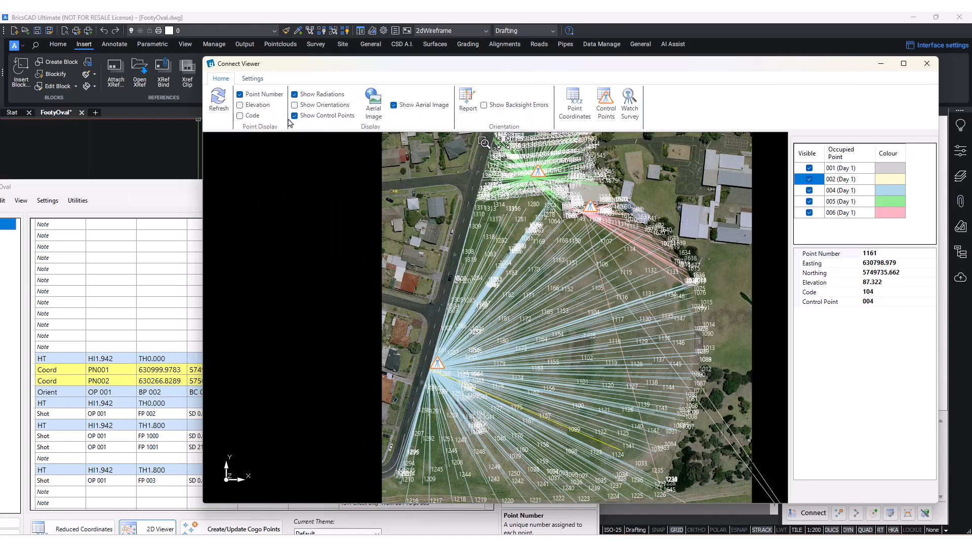
Turn on the display of backsight errors and examine the markers at occupied points 004, 005 and 006.
left_click(484, 105)
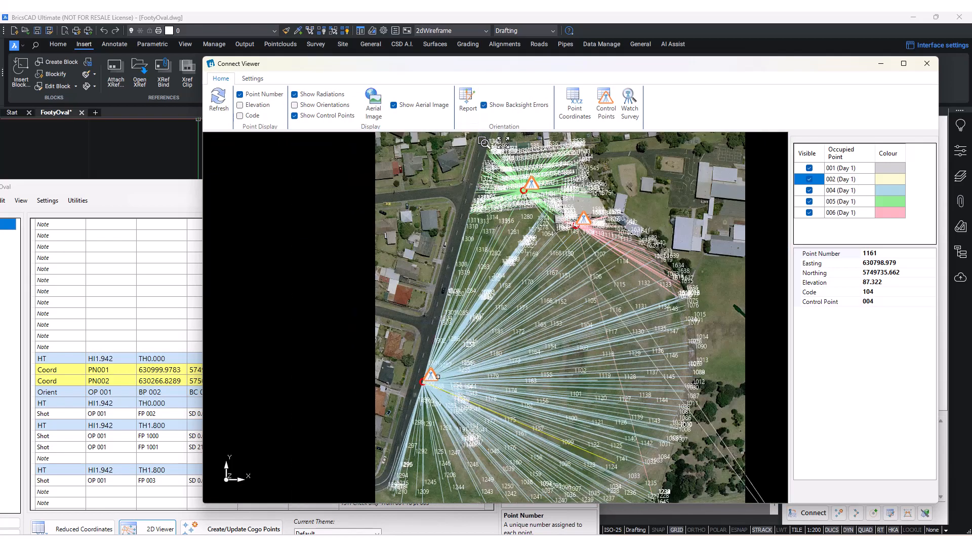
scroll(438, 376, "down", 1)
left_click_drag(608, 70, 588, 67)
scroll(586, 337, "up", 5)
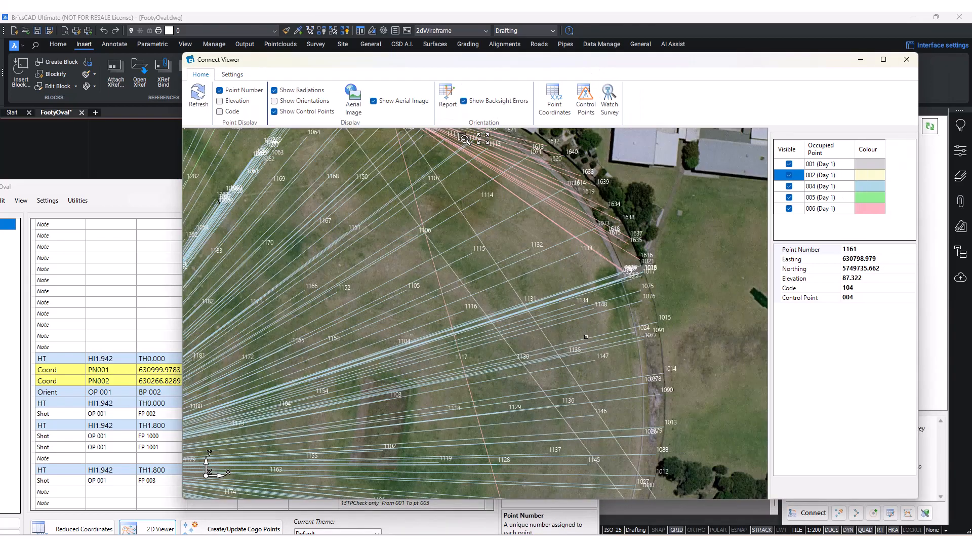
scroll(401, 307, "down", 6)
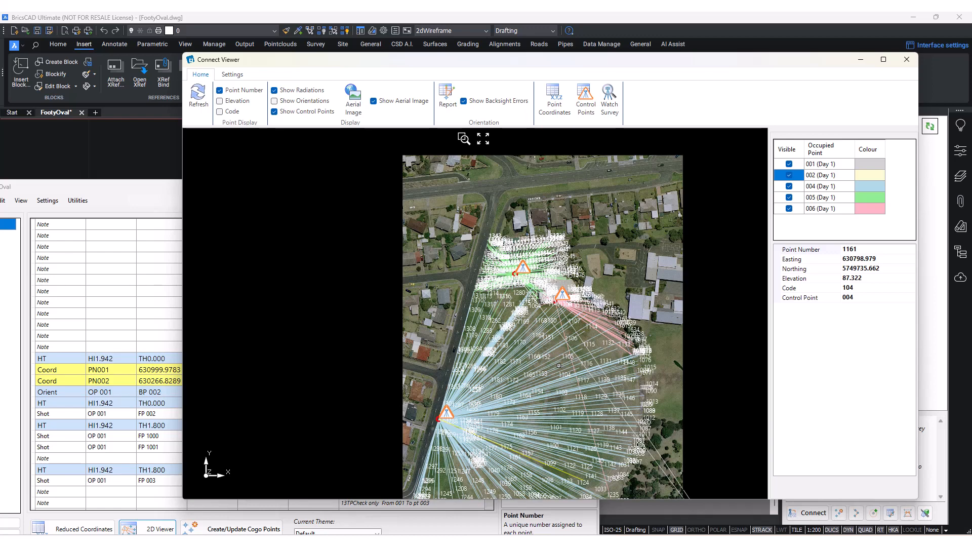
middle_click_drag(488, 382, 496, 317)
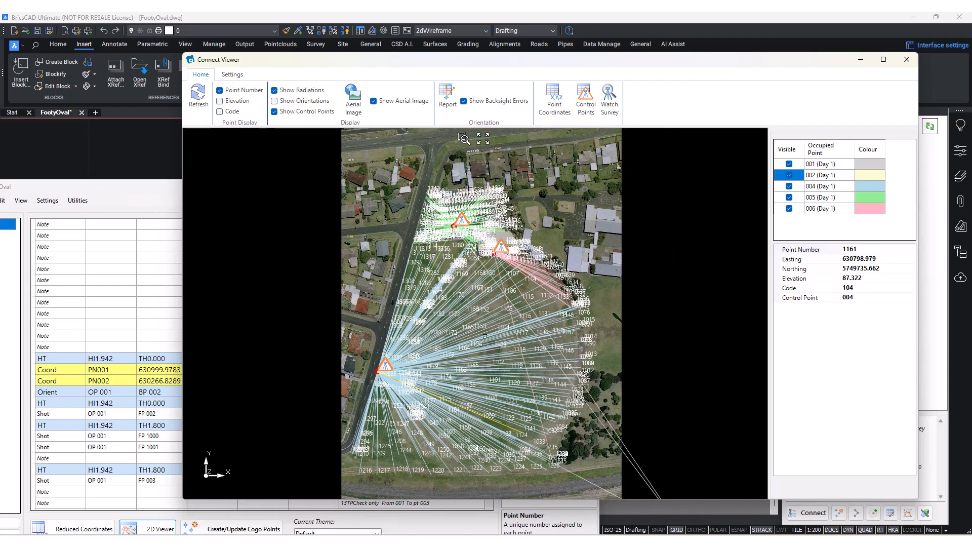
scroll(488, 336, "up", 3)
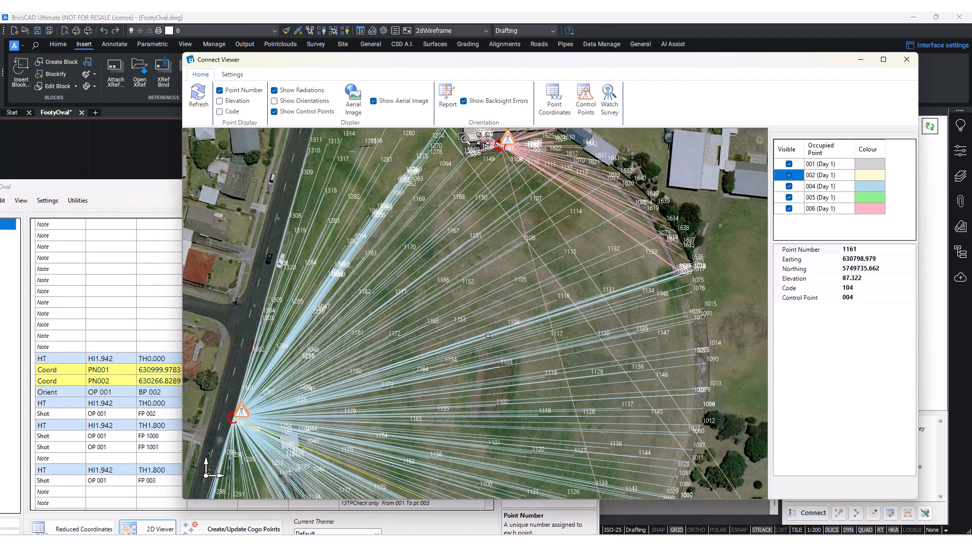
scroll(488, 336, "down", 2)
middle_click_drag(488, 336, 550, 322)
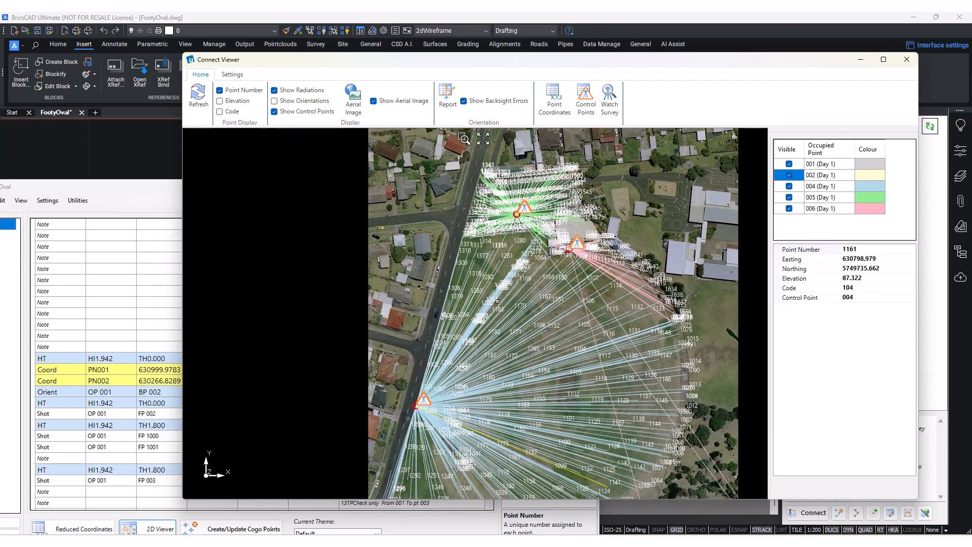
Close the Connect Viewer and bring the whole Connect project window into view over the drawing.
left_click(905, 59)
left_click_drag(344, 194, 519, 91)
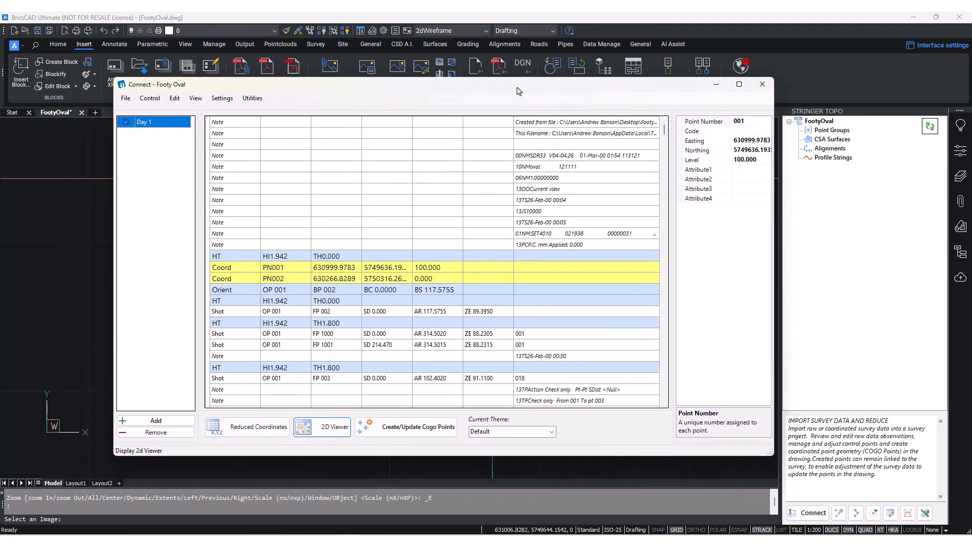